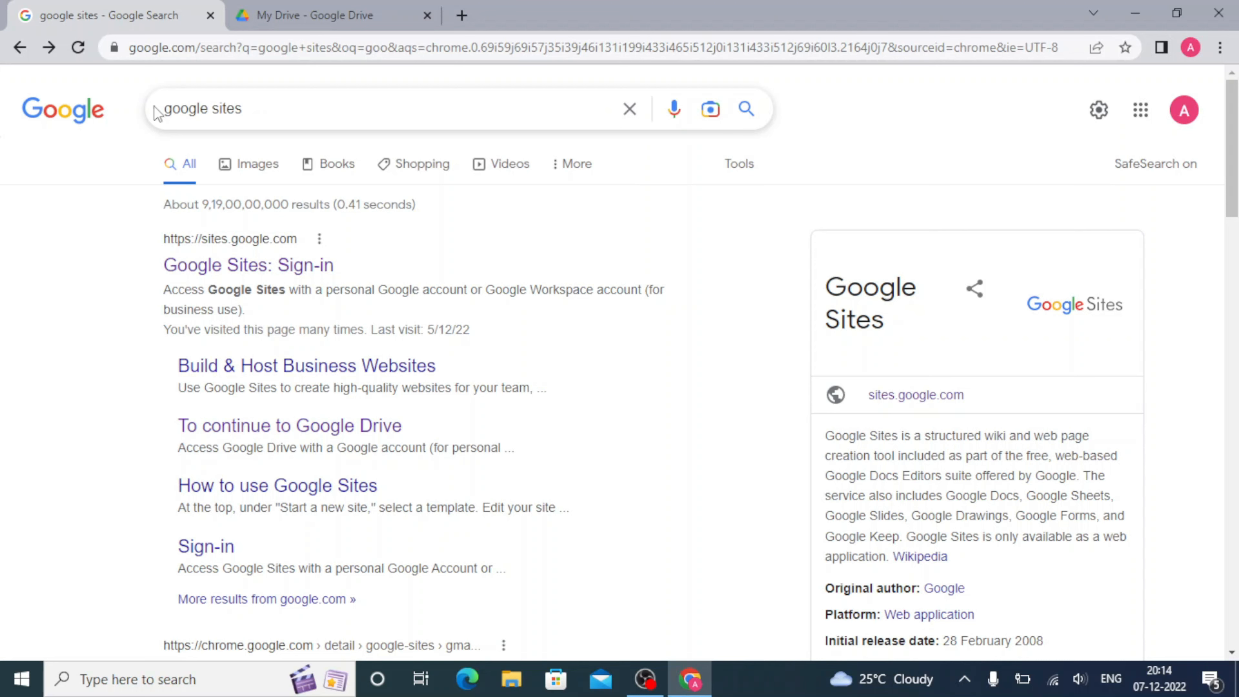
- Open Google Sites from the search results and look over its start page with templates and recent sites
click(224, 270)
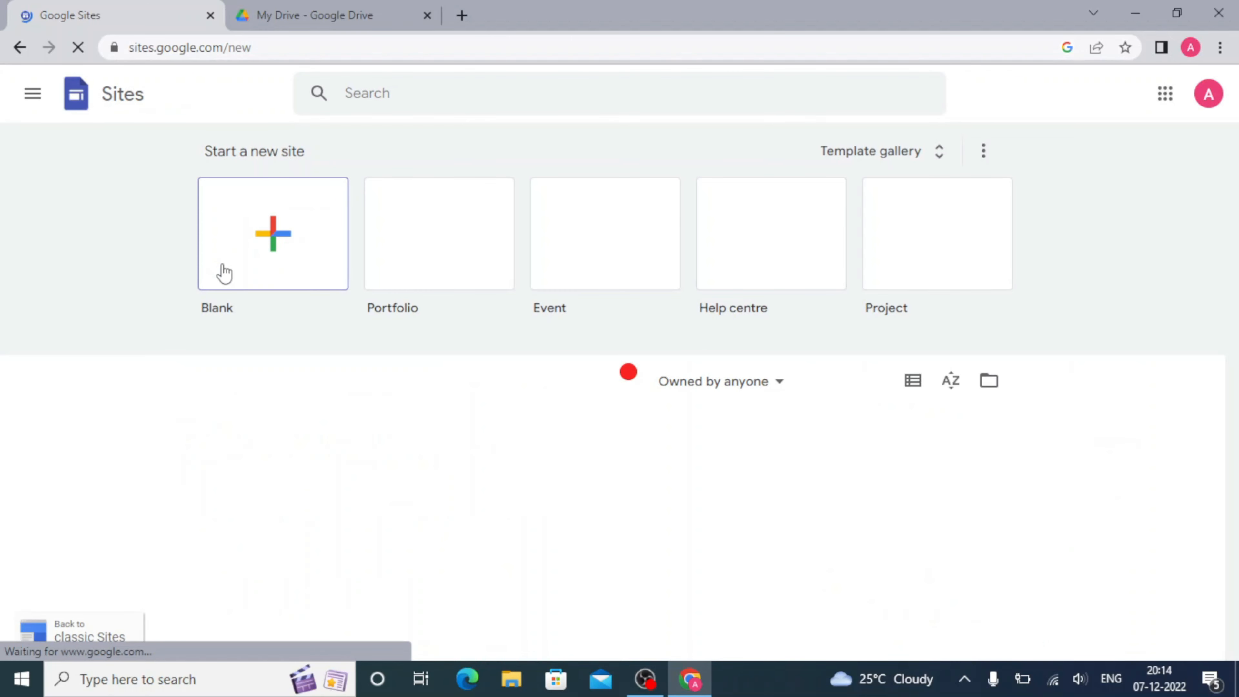
scroll(1226, 277, down, 2)
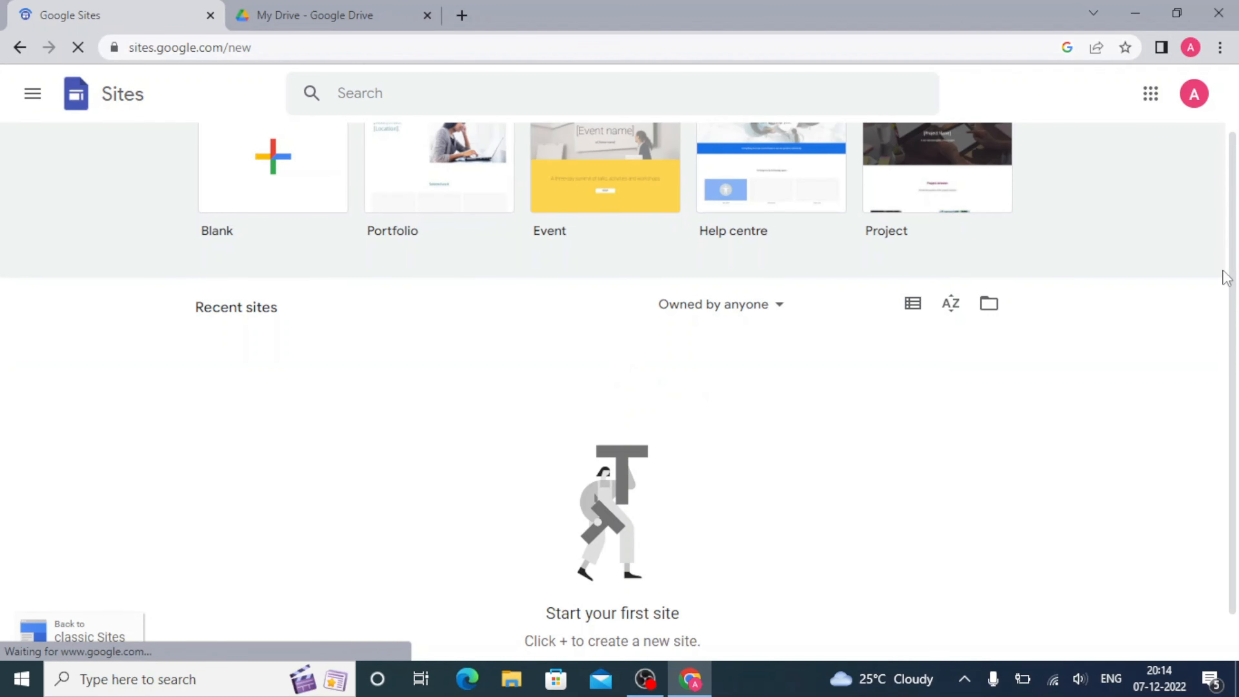
scroll(1225, 273, up, 2)
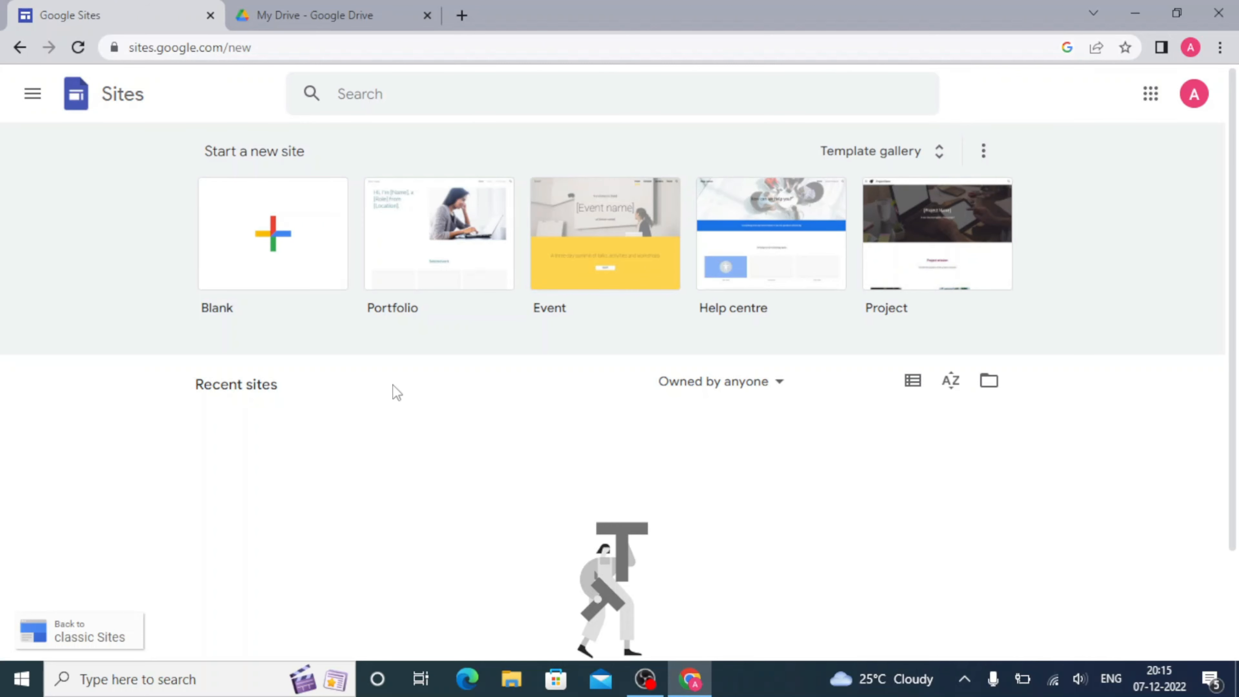
- Switch to Google Drive and create a new Google Sites file from there
click(312, 14)
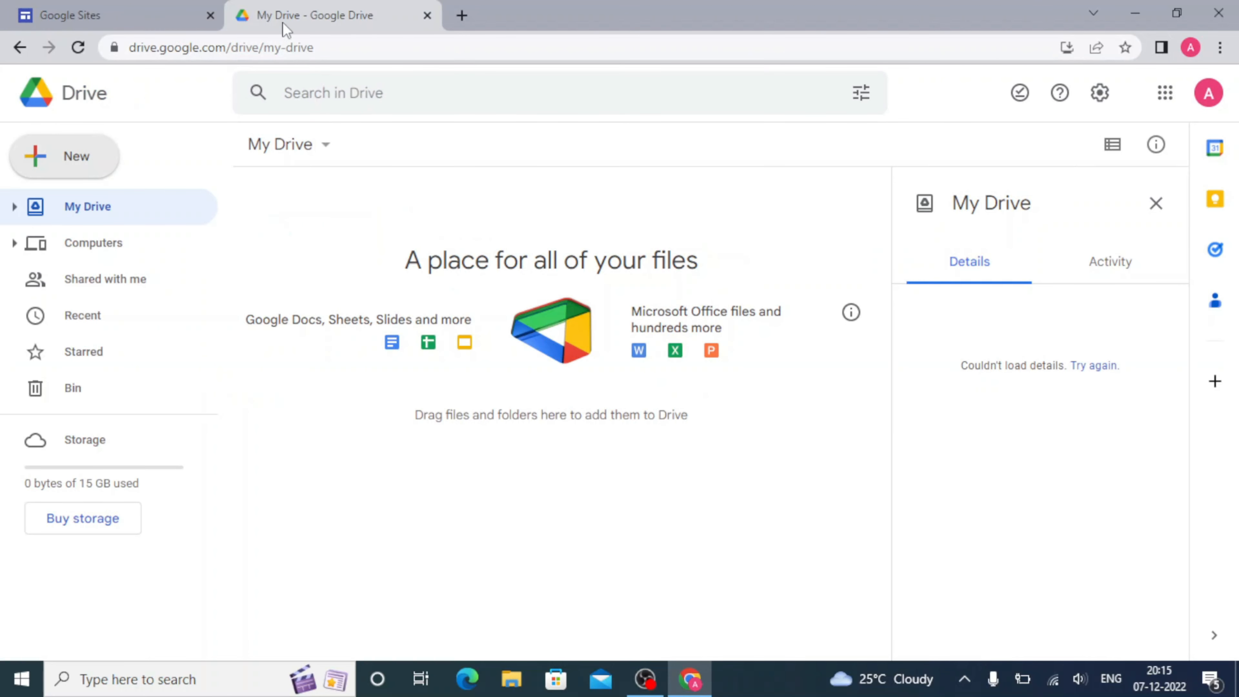
click(71, 164)
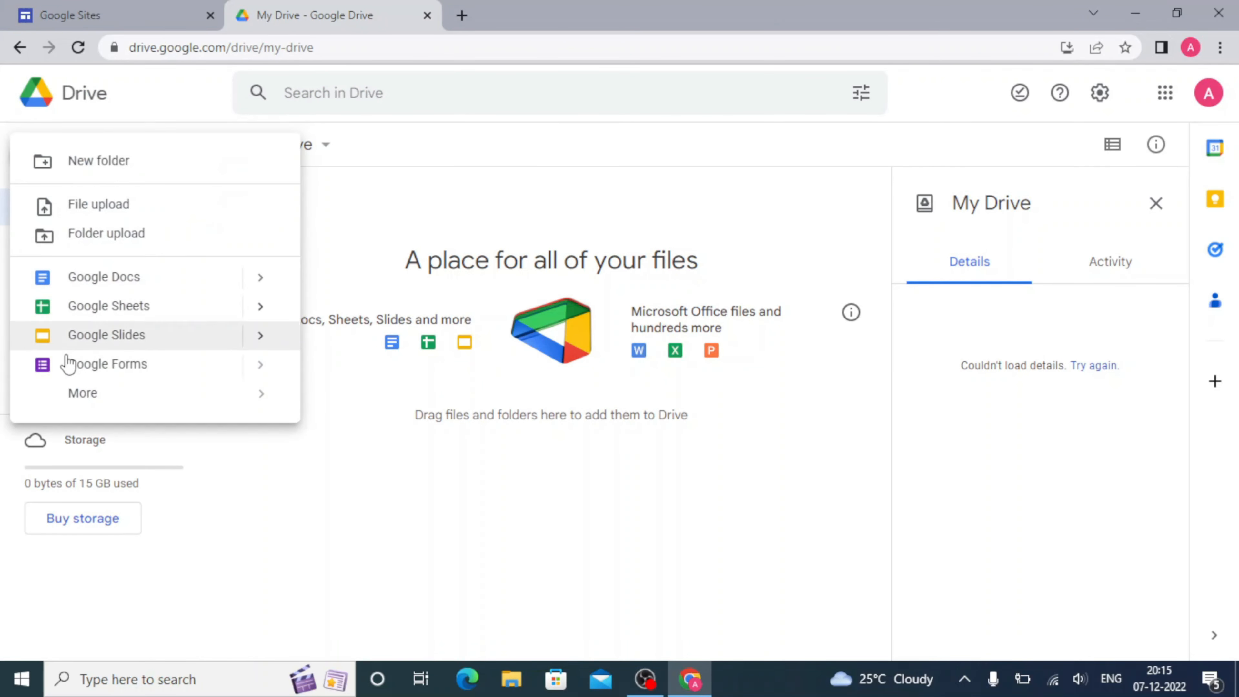
mouse_move(73, 393)
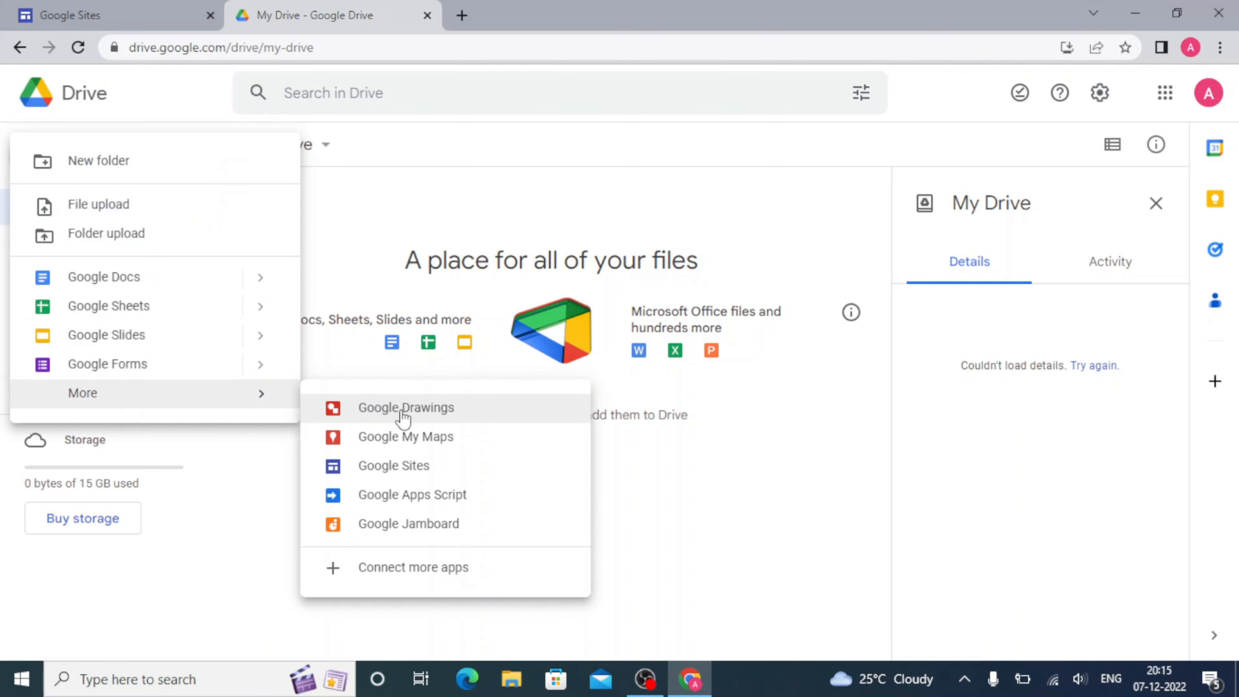
click(435, 467)
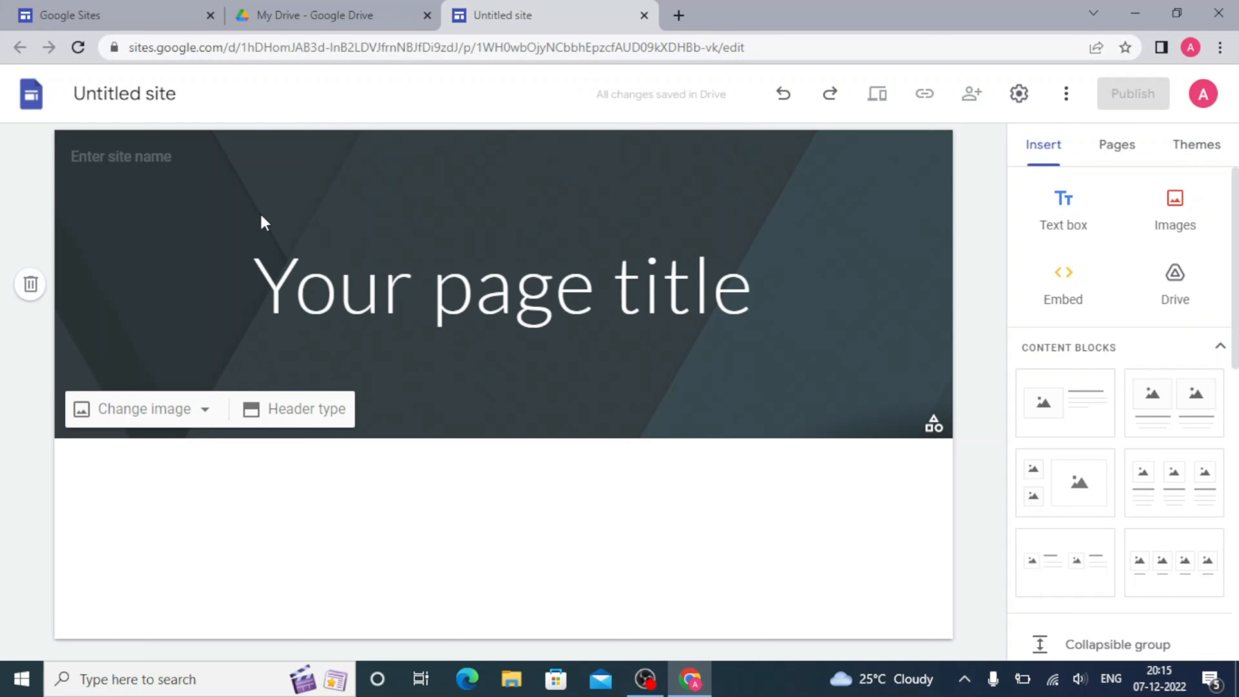
- Rename the untitled site as "All about Cats"
click(178, 89)
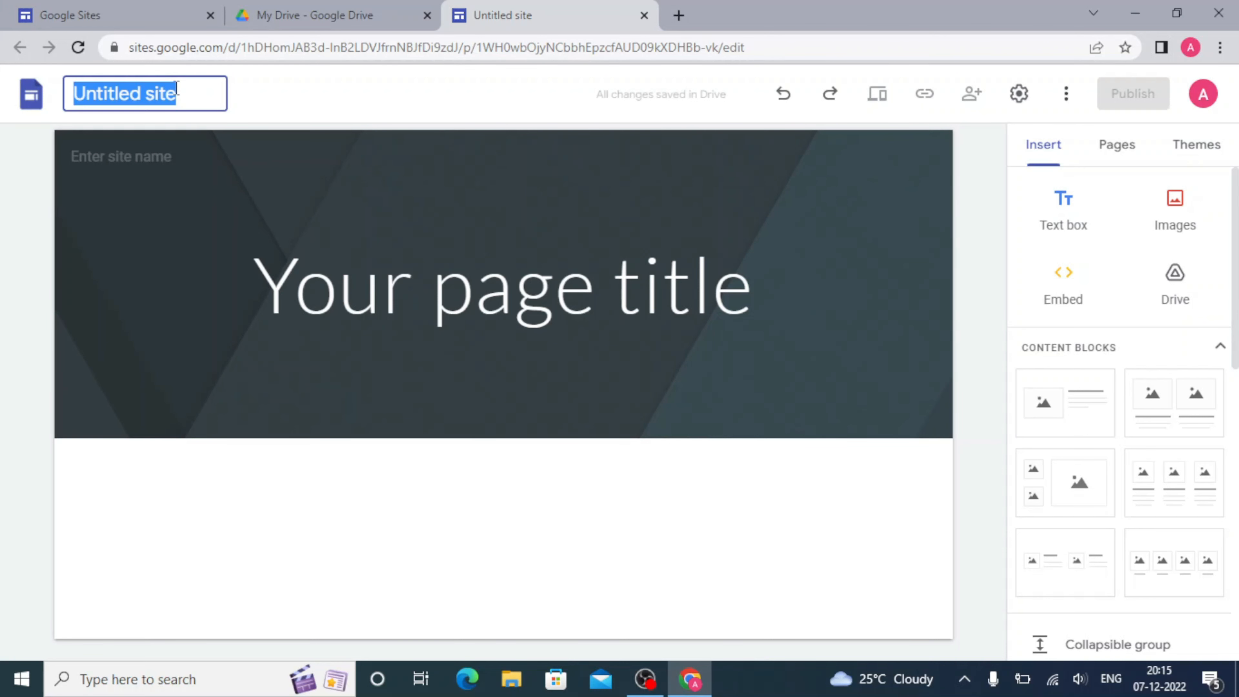
text(A)
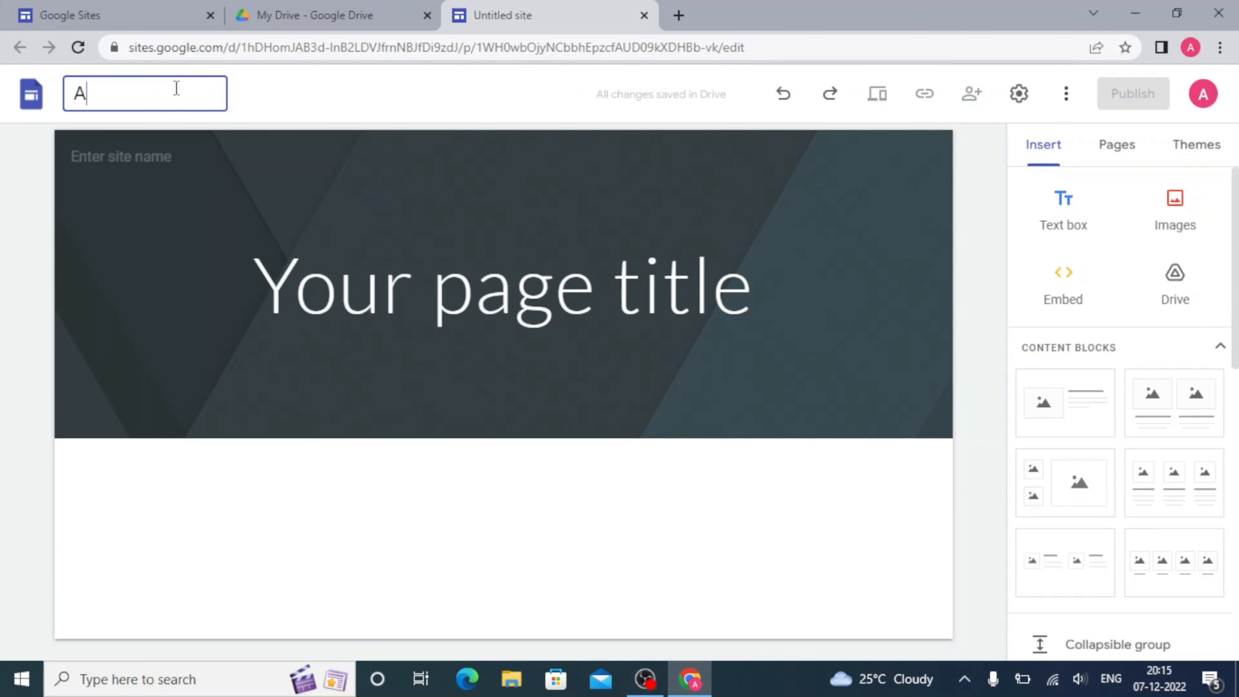
text(ll about Cats)
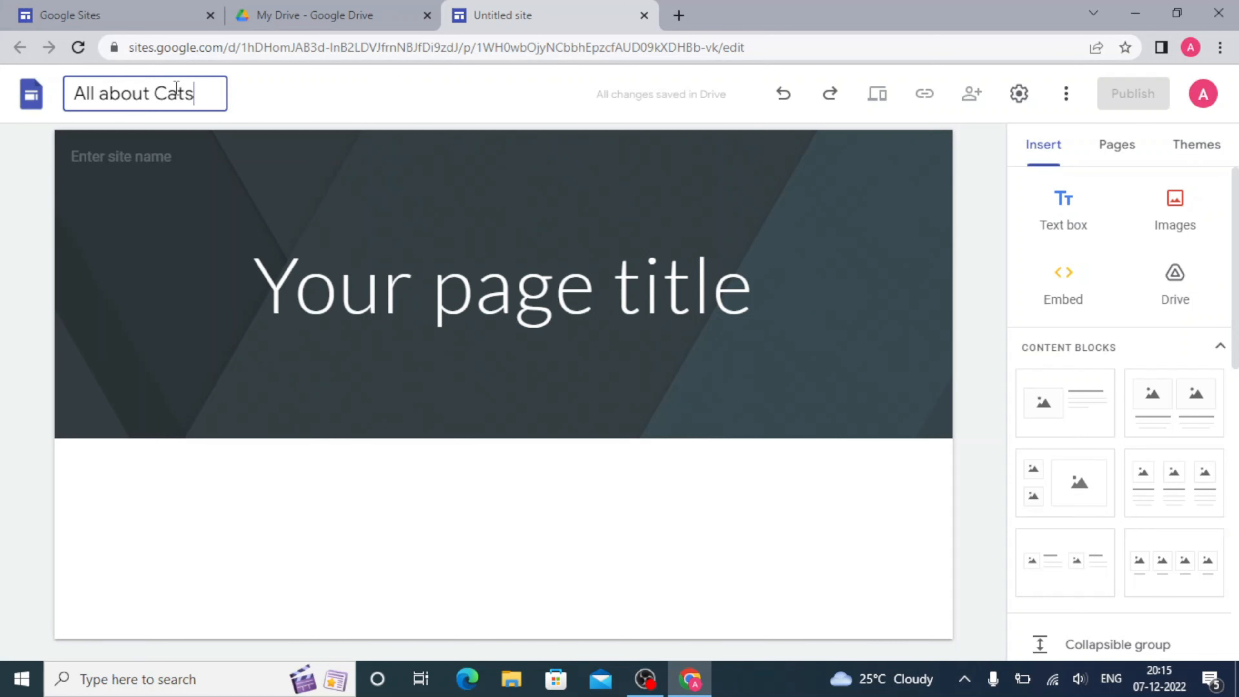
key(Return)
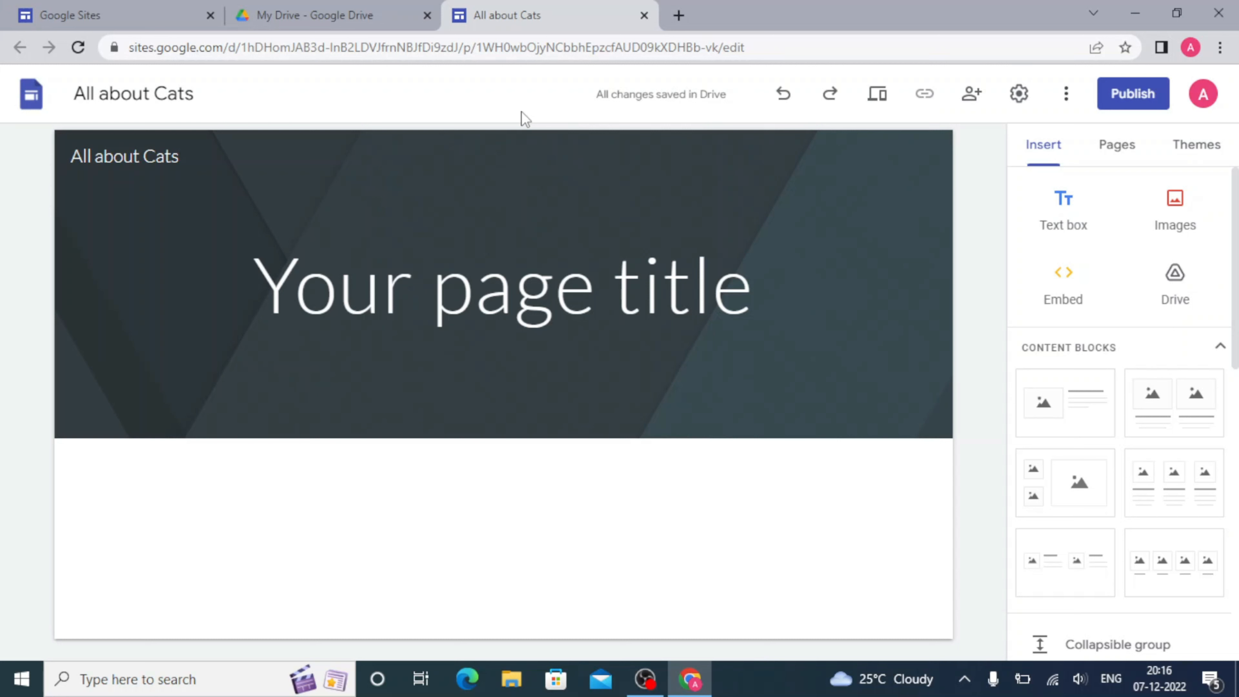
- Review the site's sharing settings, including the access options for the draft, and close them
click(963, 98)
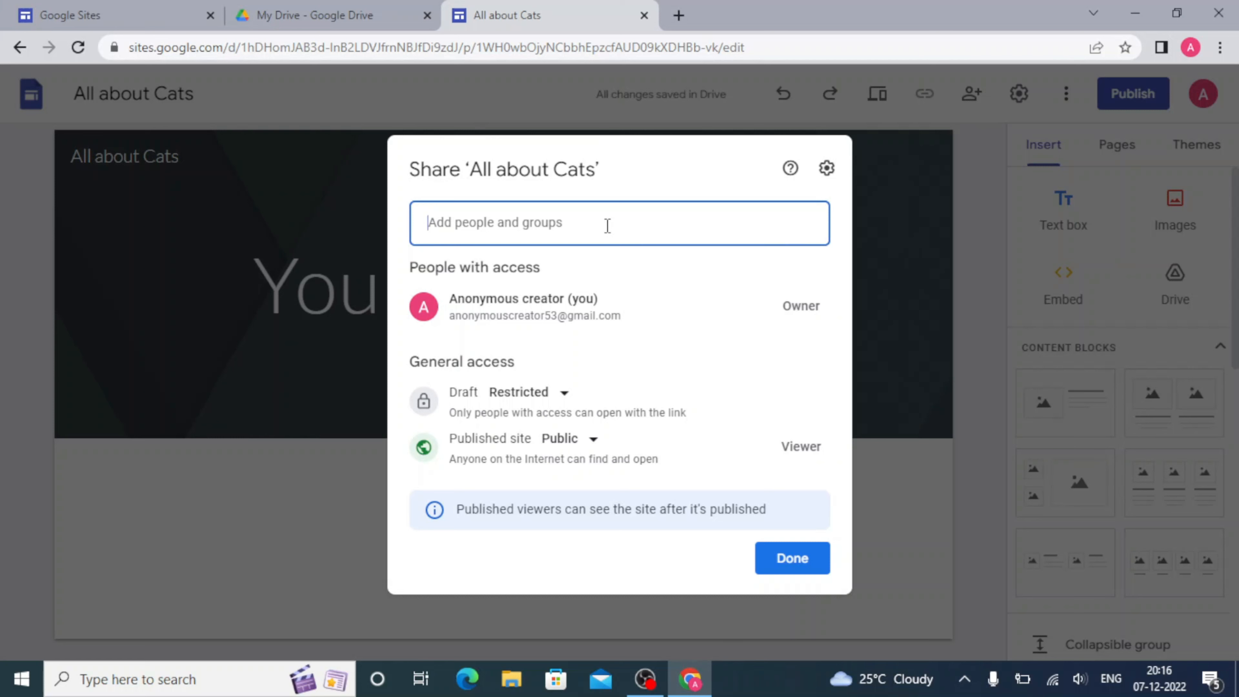
click(564, 394)
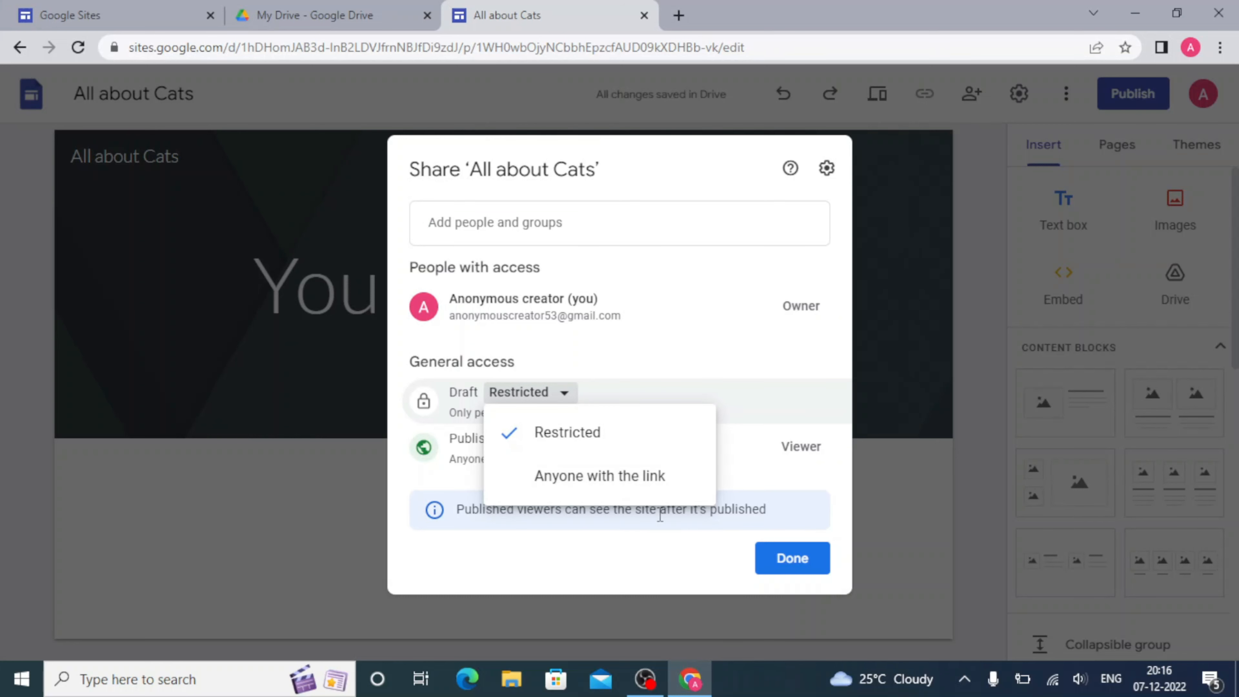
click(787, 560)
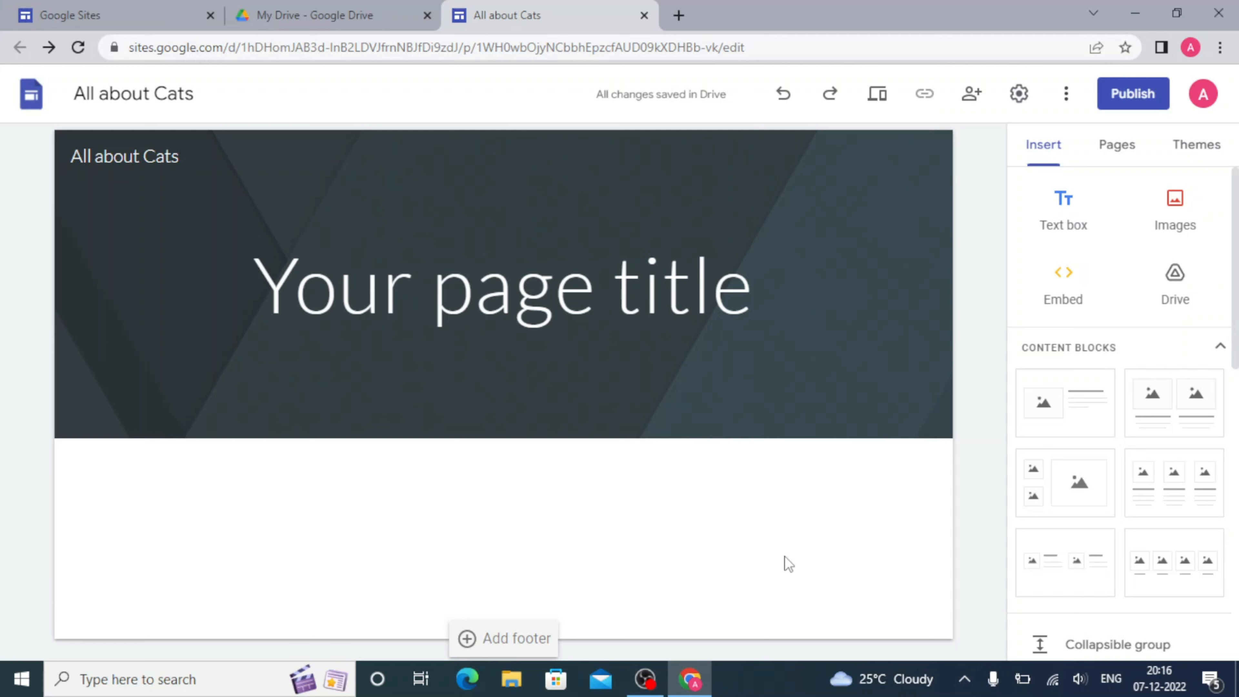
- Check the Simple theme's custom colour option and set the theme's font style to Heavy
click(1181, 156)
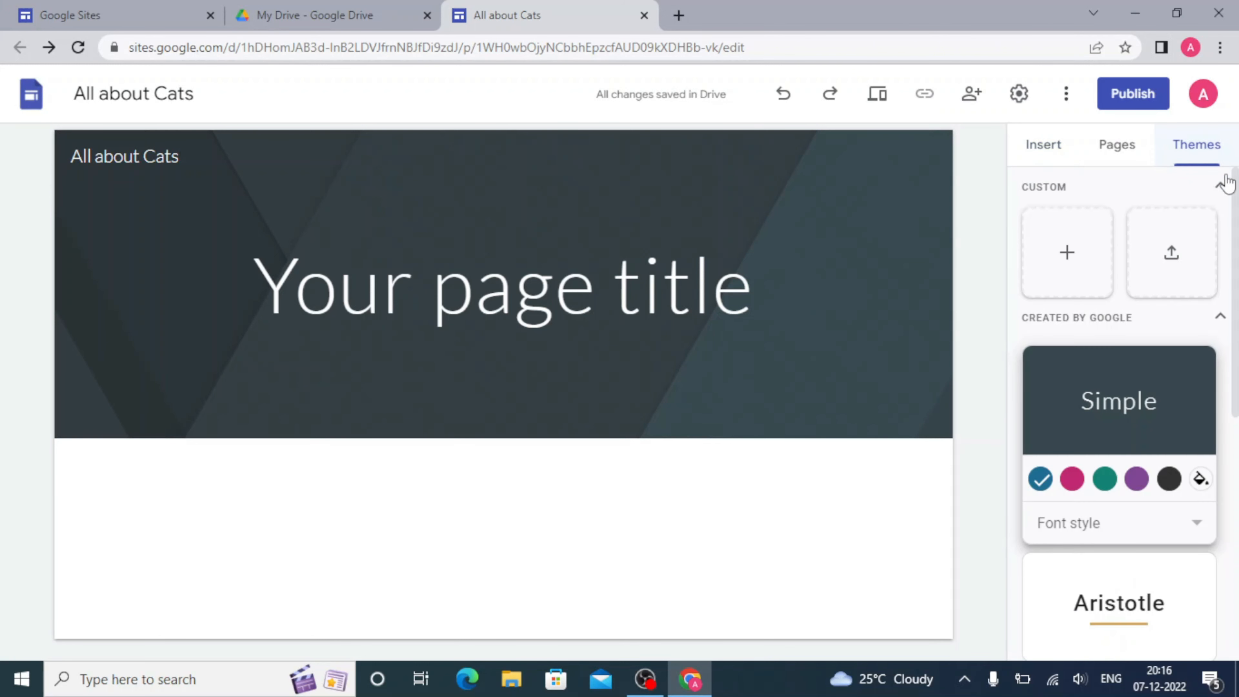
mouse_move(1233, 234)
mouse_down()
mouse_move(1235, 418)
mouse_move(1230, 255)
mouse_up()
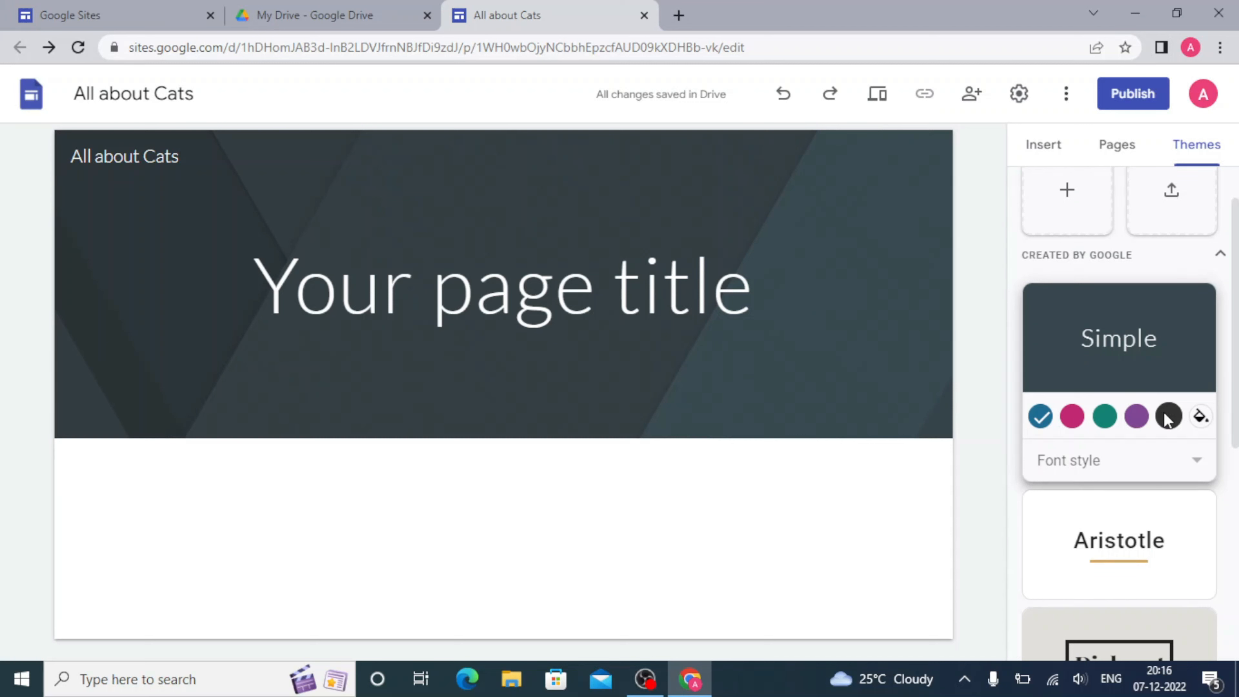
click(1201, 417)
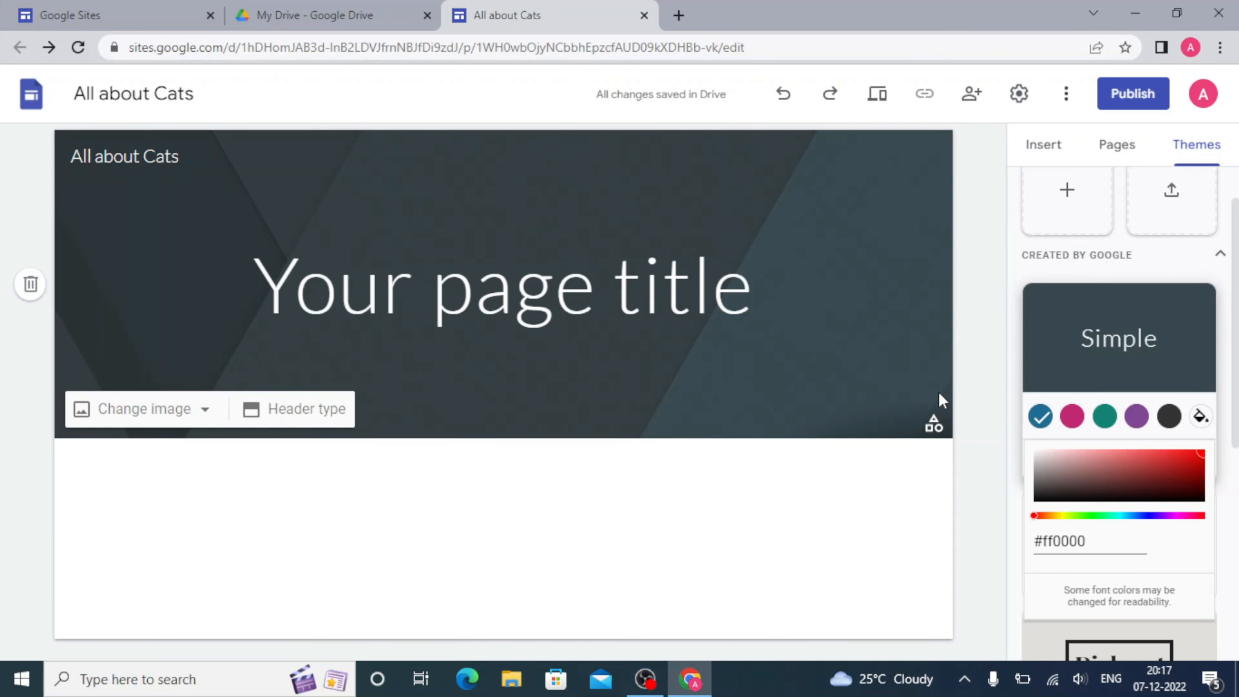
click(970, 379)
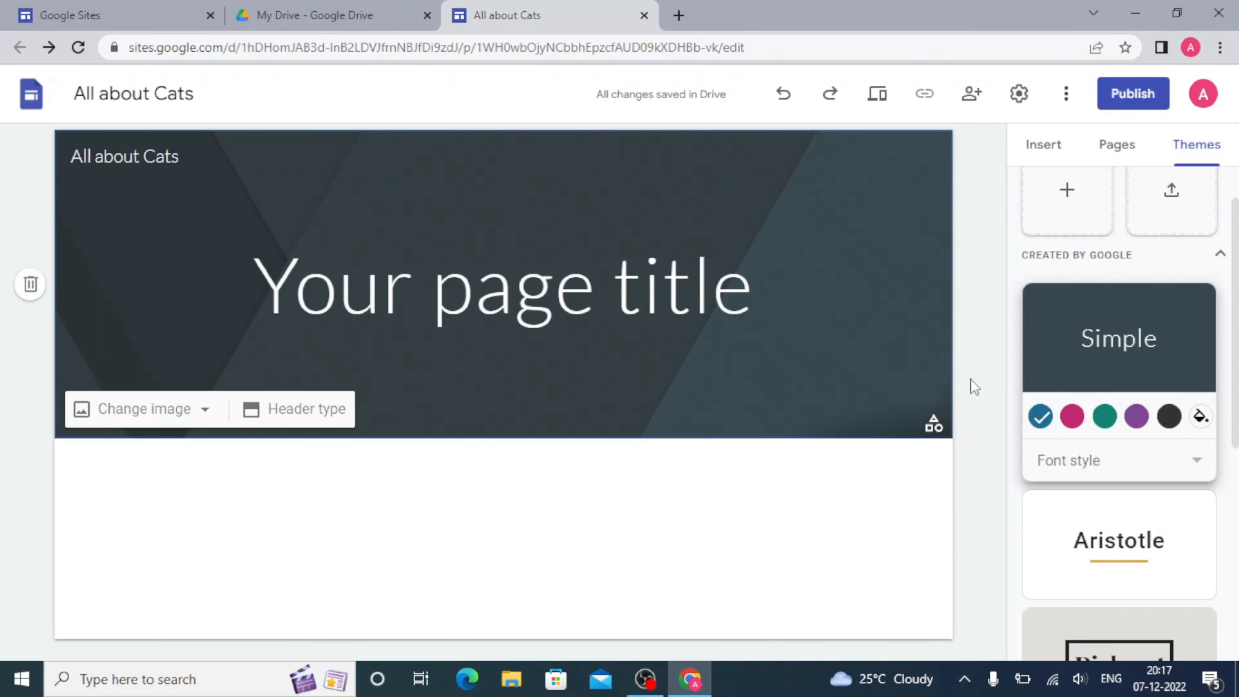
click(1092, 466)
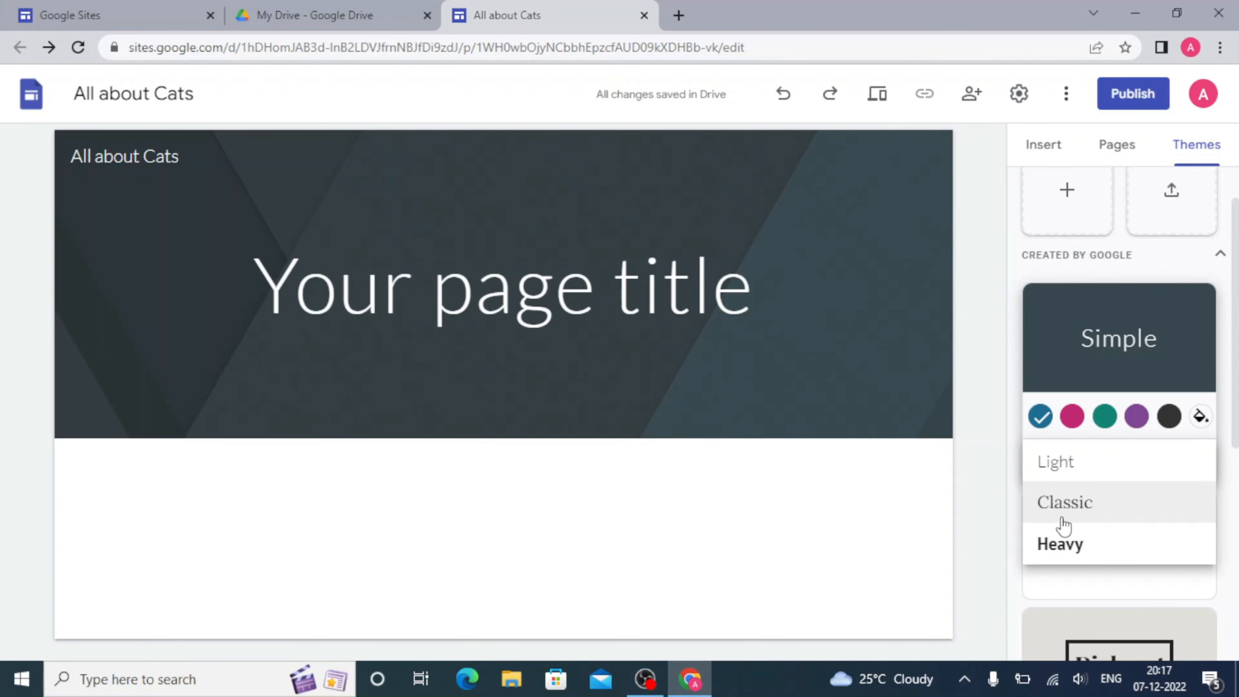
click(1060, 544)
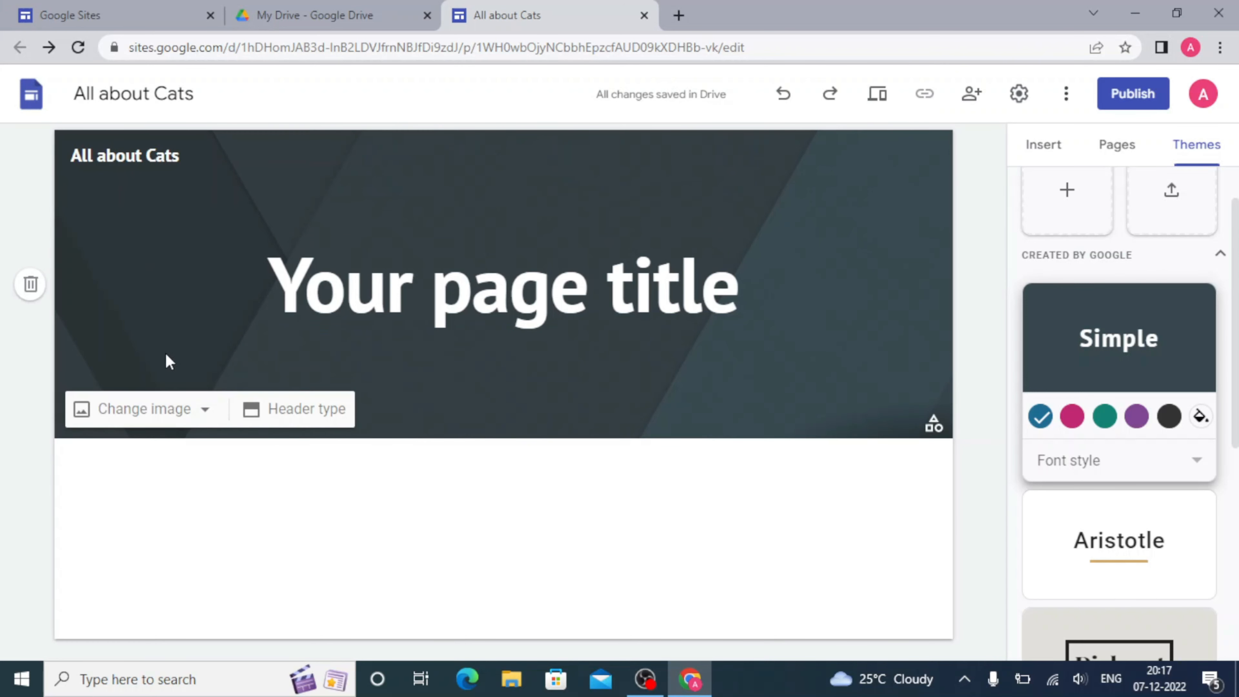
- Examine the header image sources: gallery, image URL, search, albums and Google Drive, without choosing an image
click(199, 408)
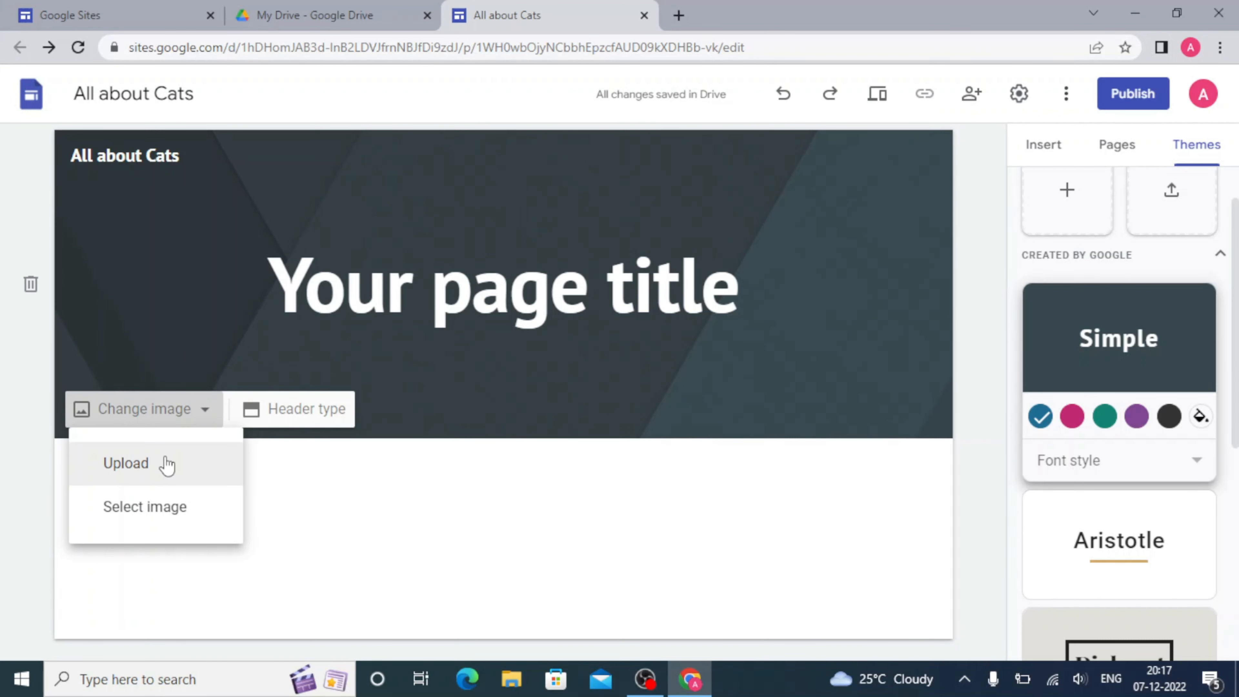
click(148, 508)
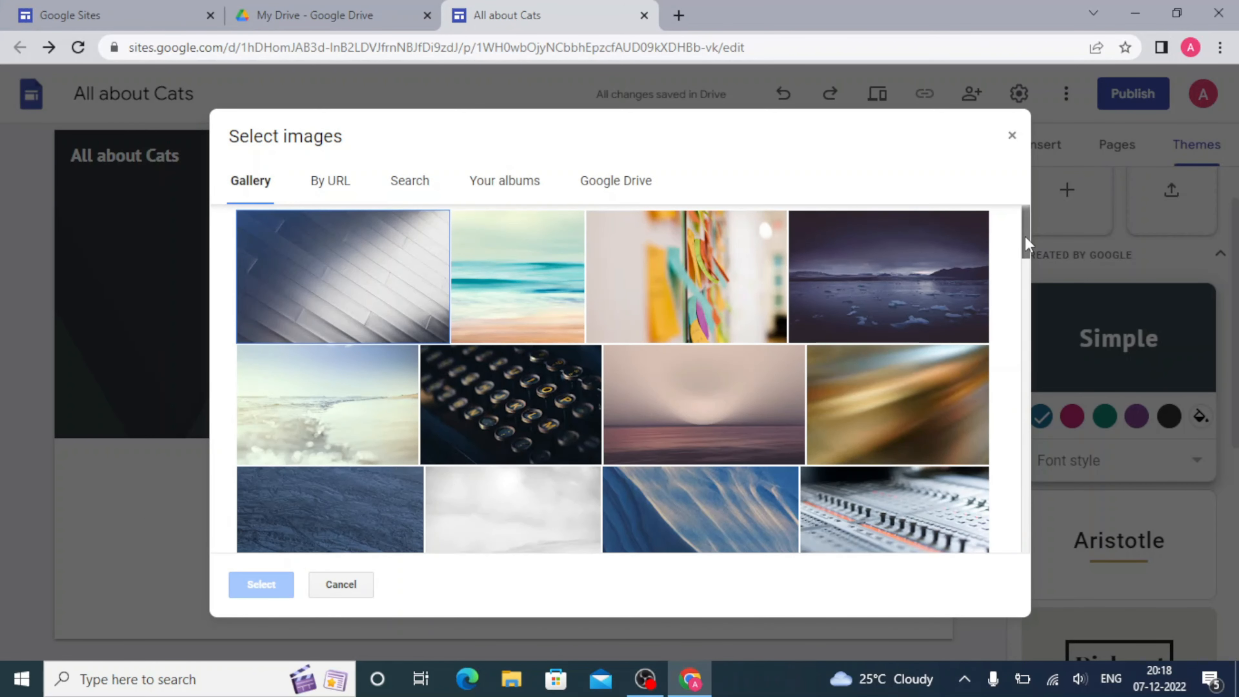
mouse_move(1025, 236)
mouse_down()
mouse_move(1032, 362)
mouse_move(1026, 234)
mouse_up()
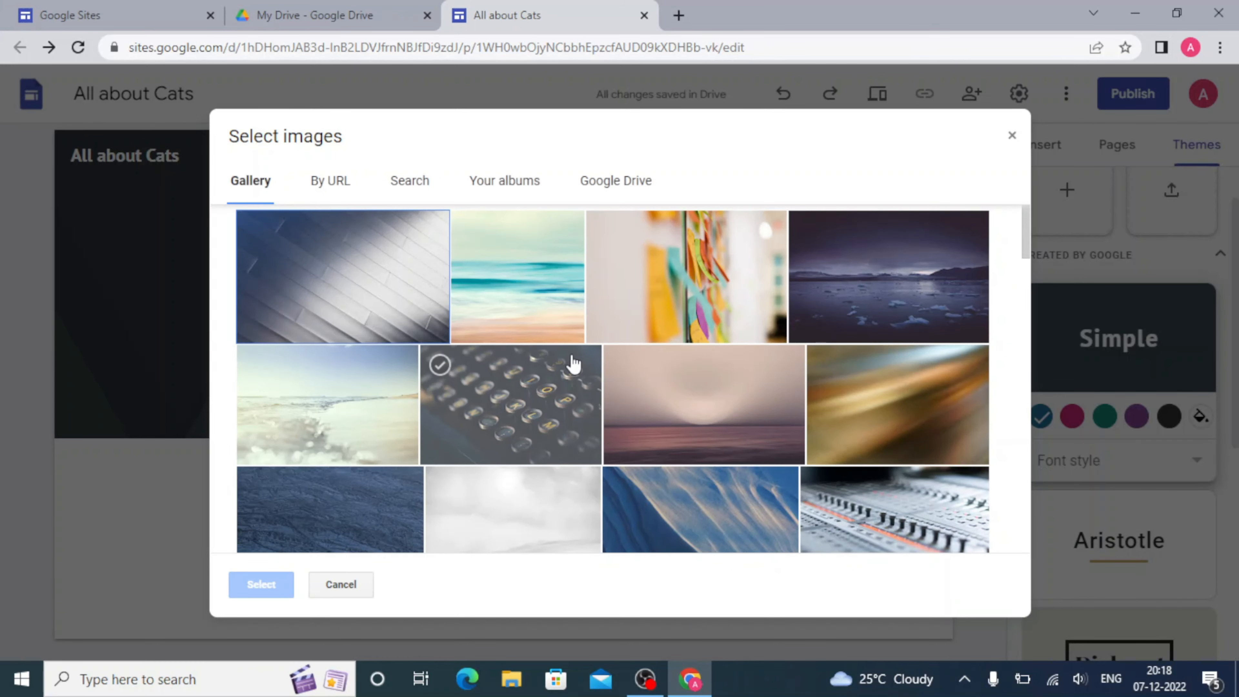
click(332, 188)
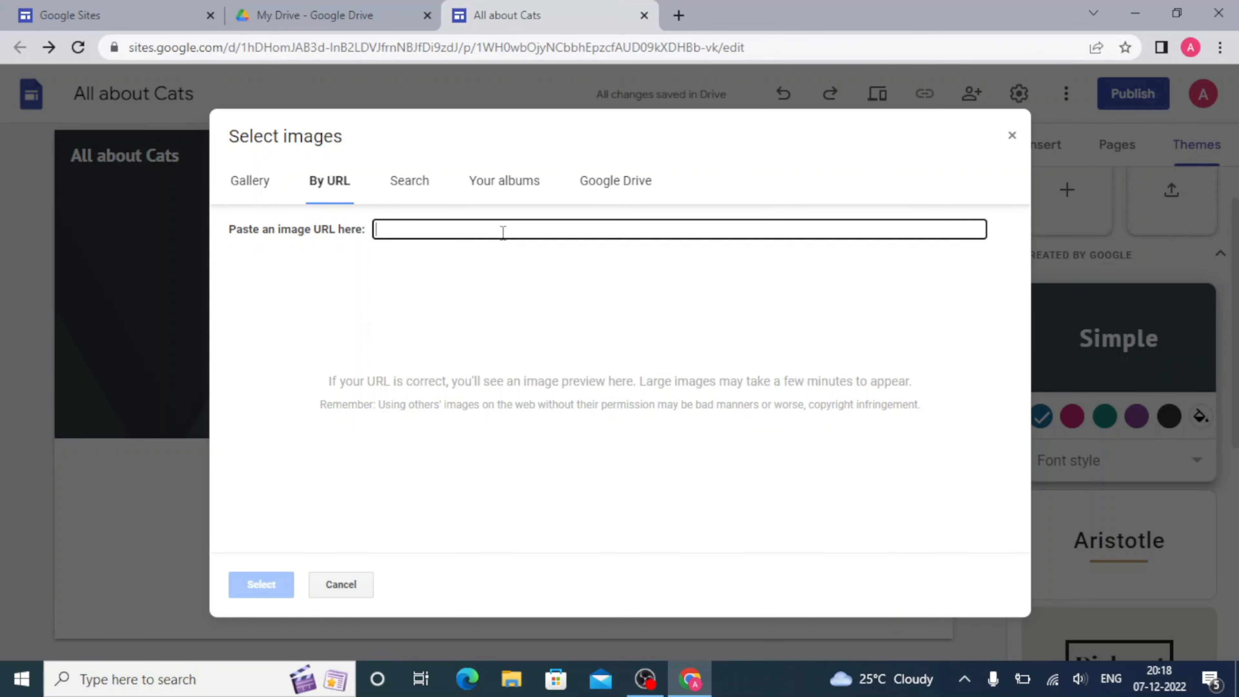
click(416, 178)
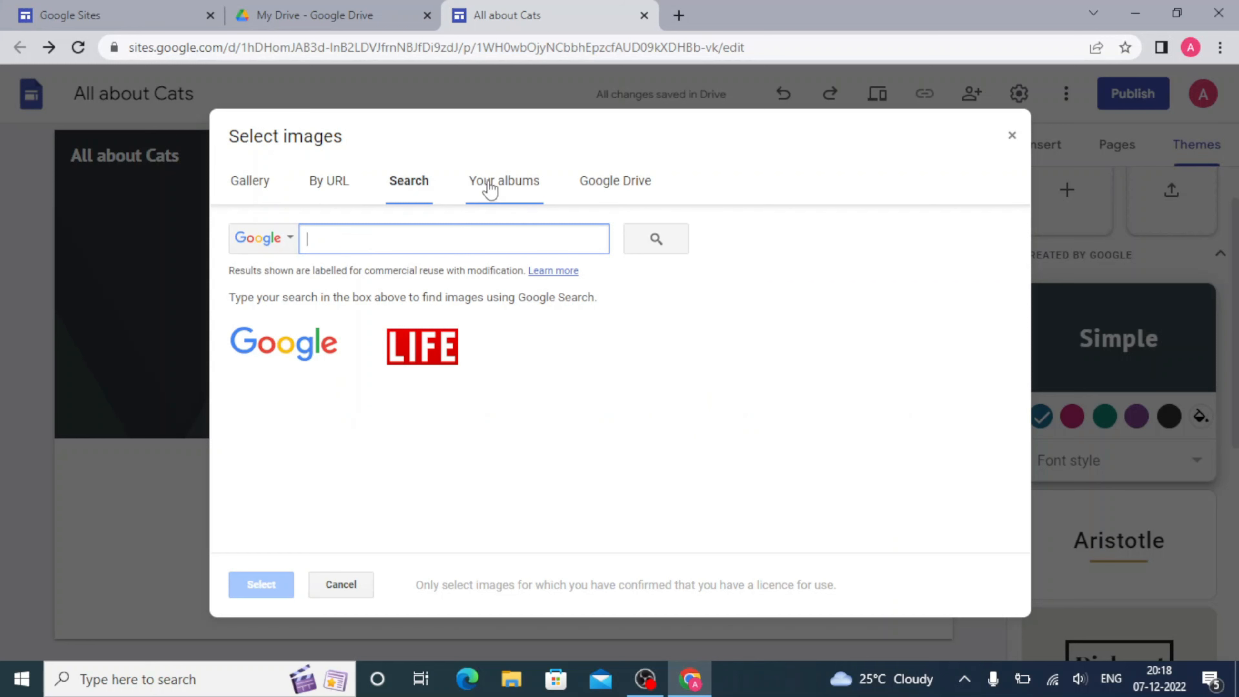
click(502, 185)
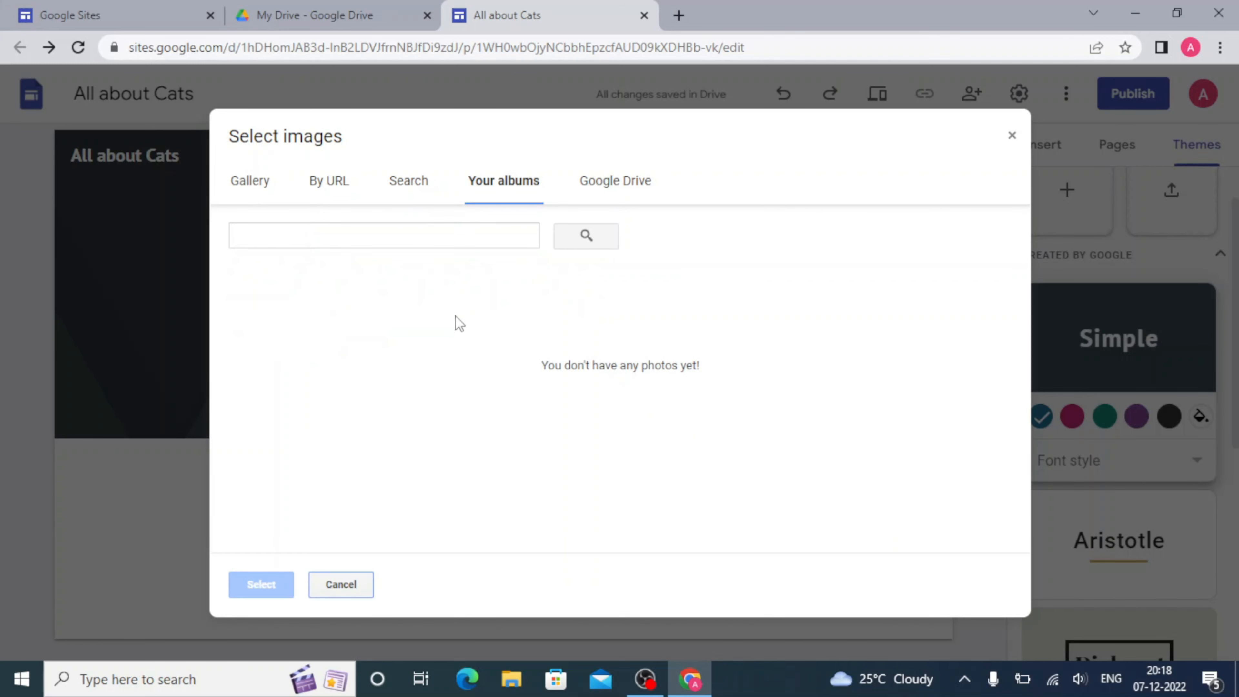
click(629, 180)
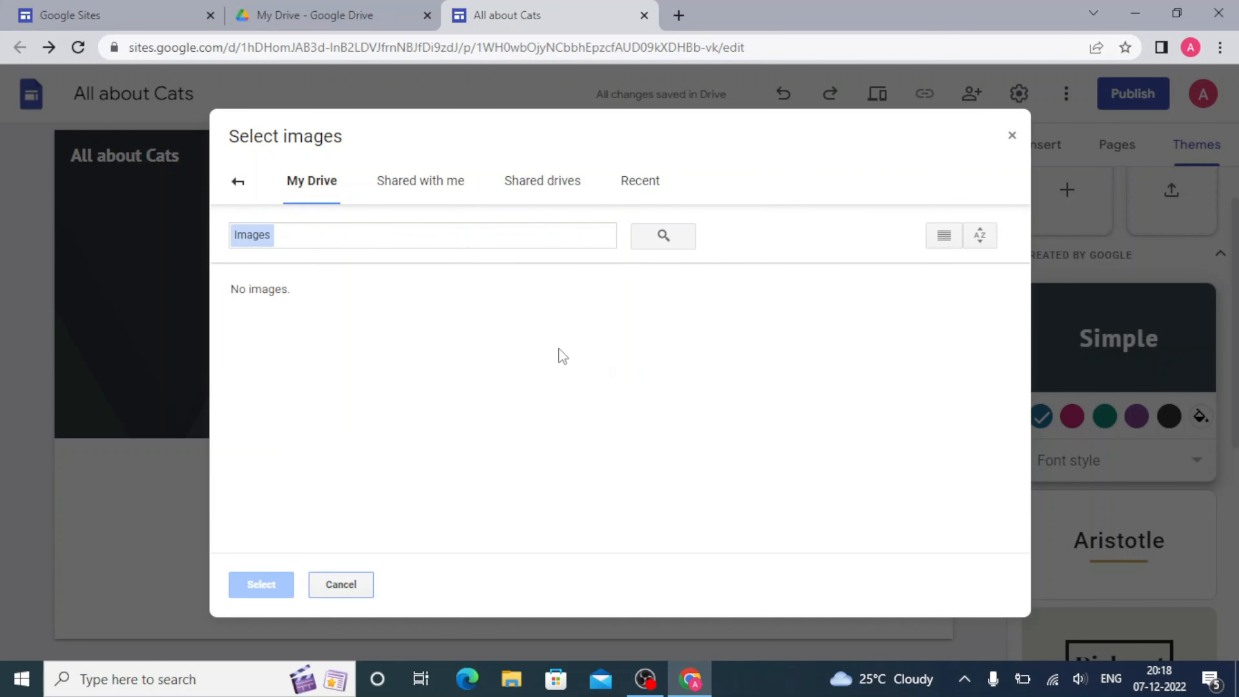
click(1012, 135)
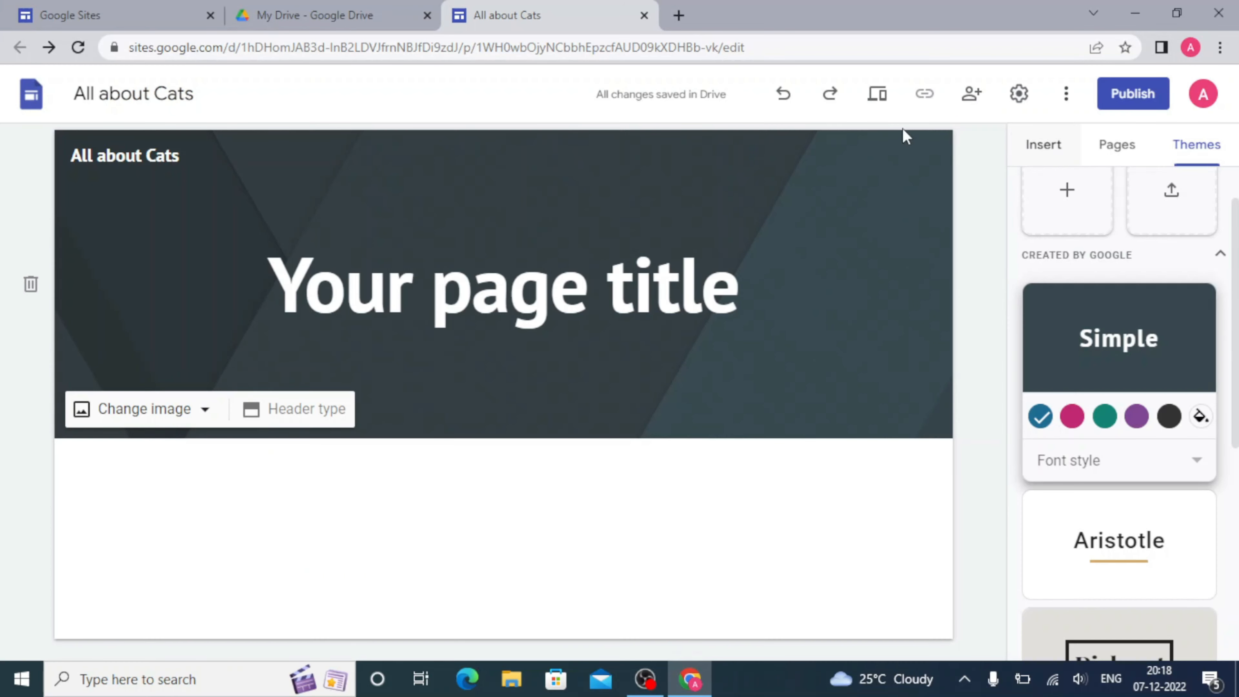
- Upload the image file "cat" from the Desktop as the header background
click(202, 414)
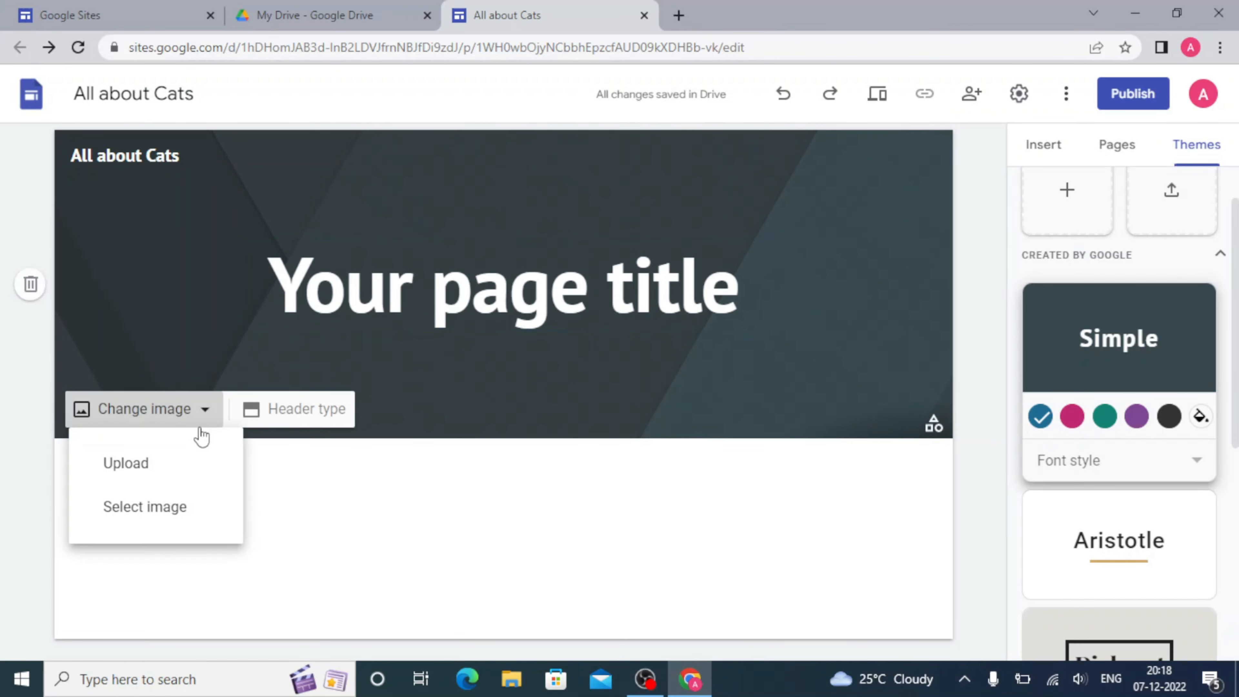
click(186, 464)
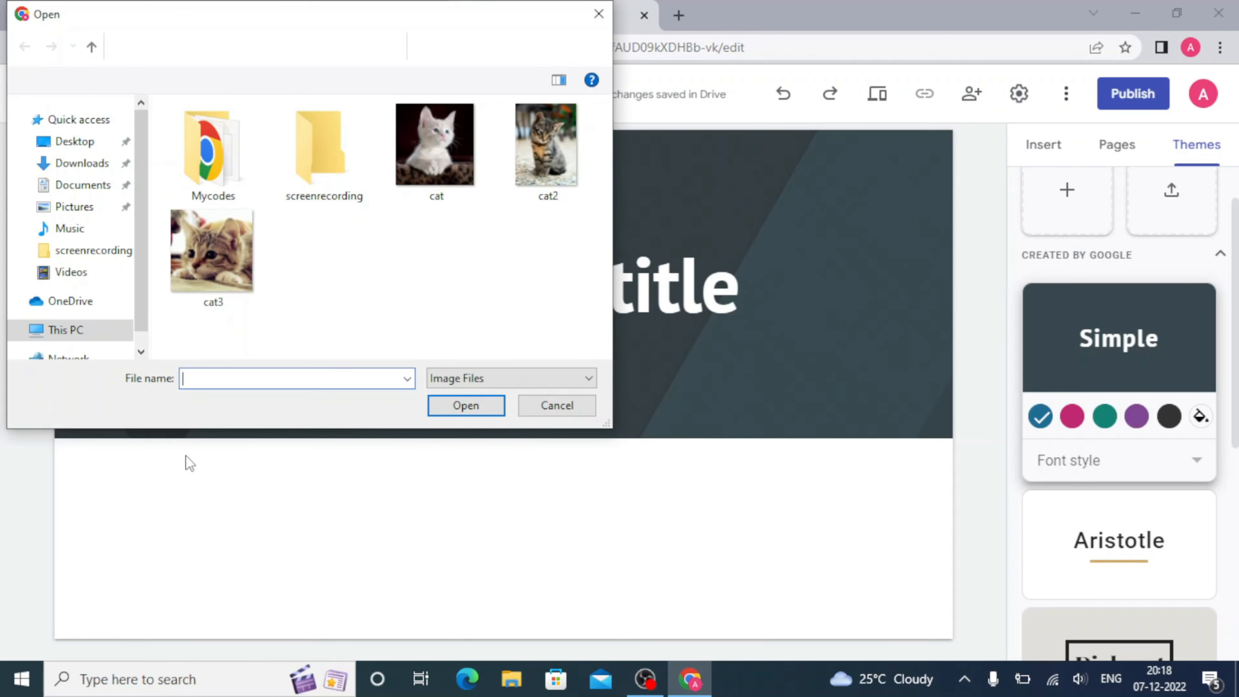
click(447, 152)
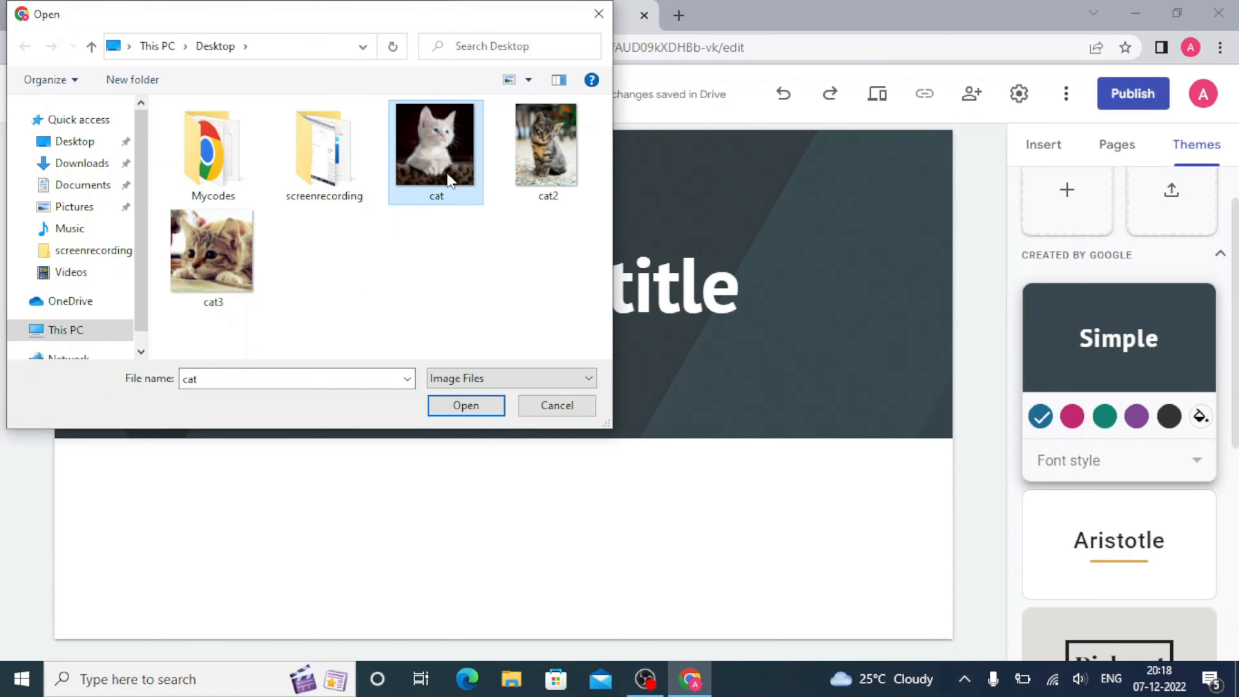
click(456, 408)
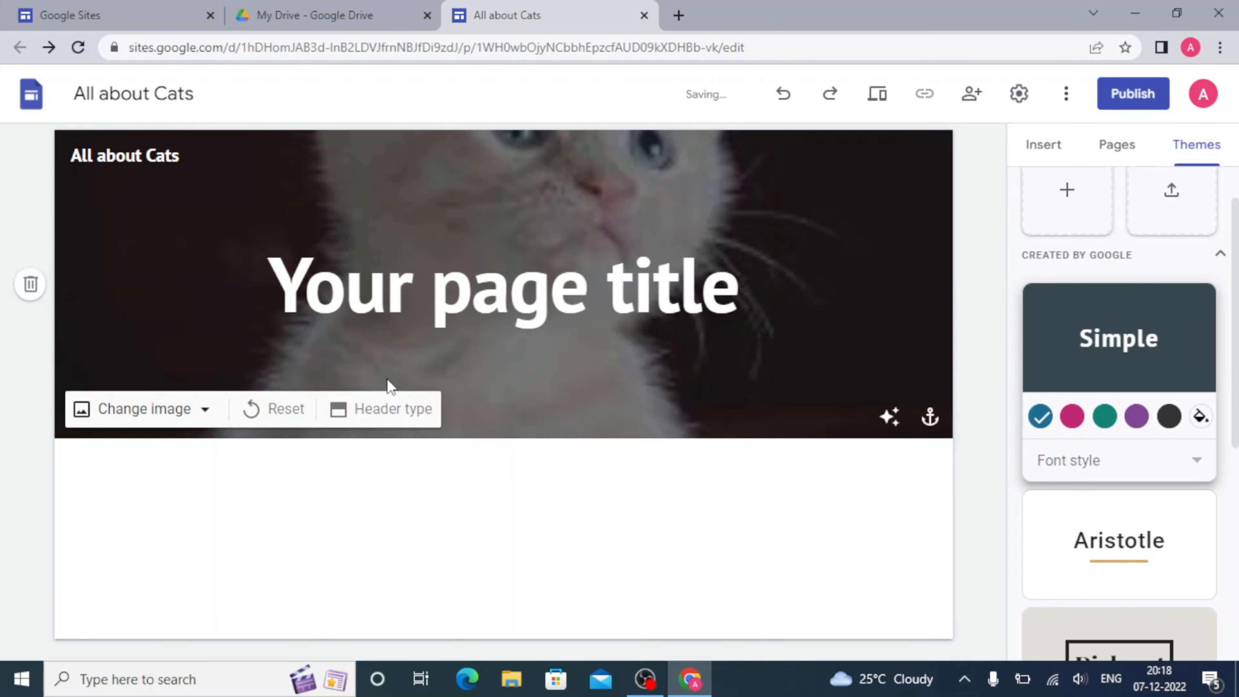
- Try the Cover header type and change the page header to Large banner
click(390, 415)
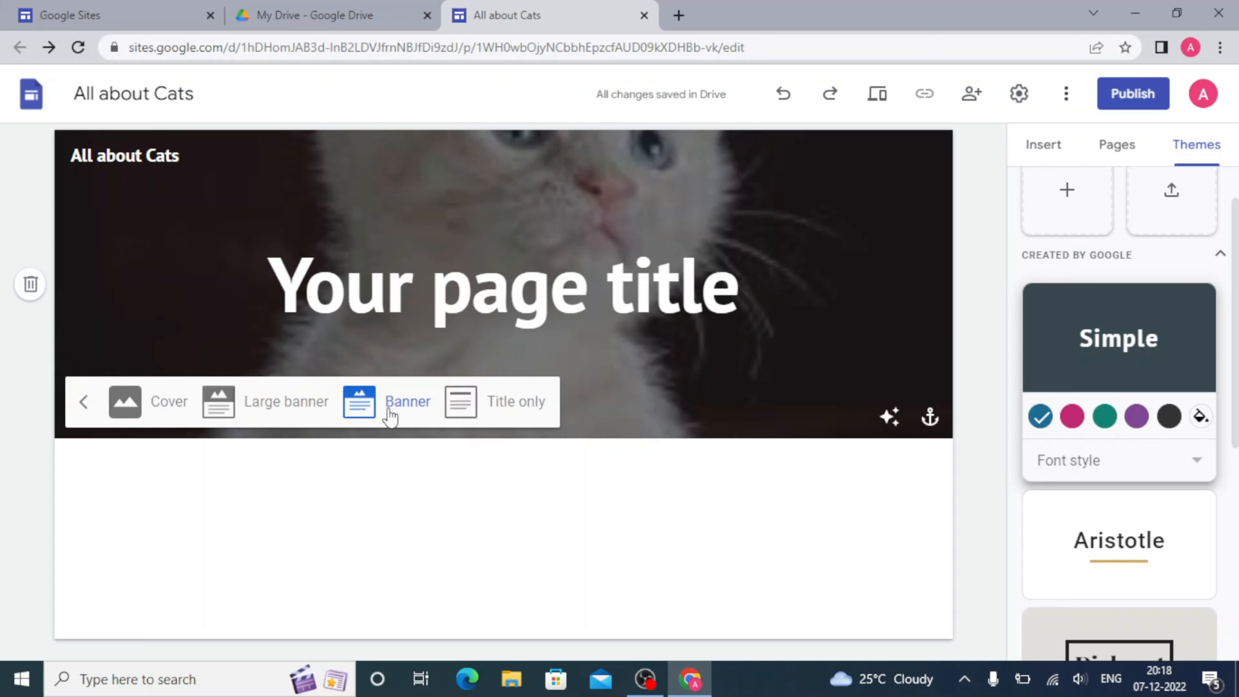
click(119, 408)
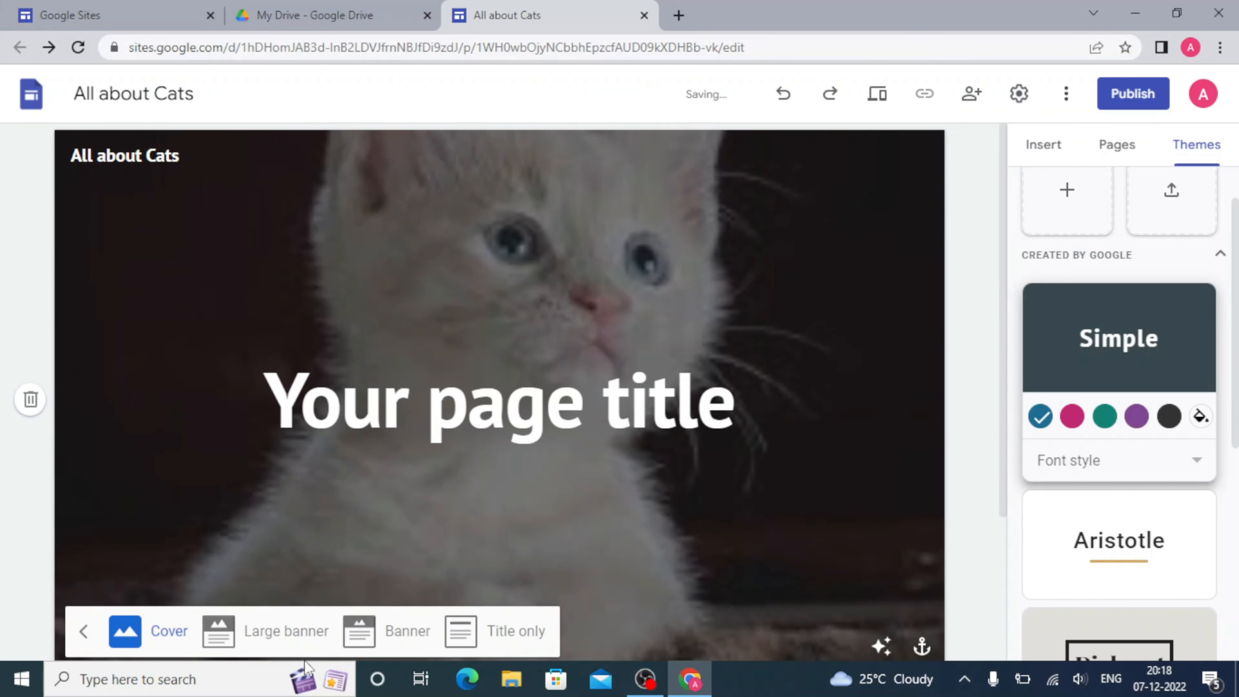
click(220, 632)
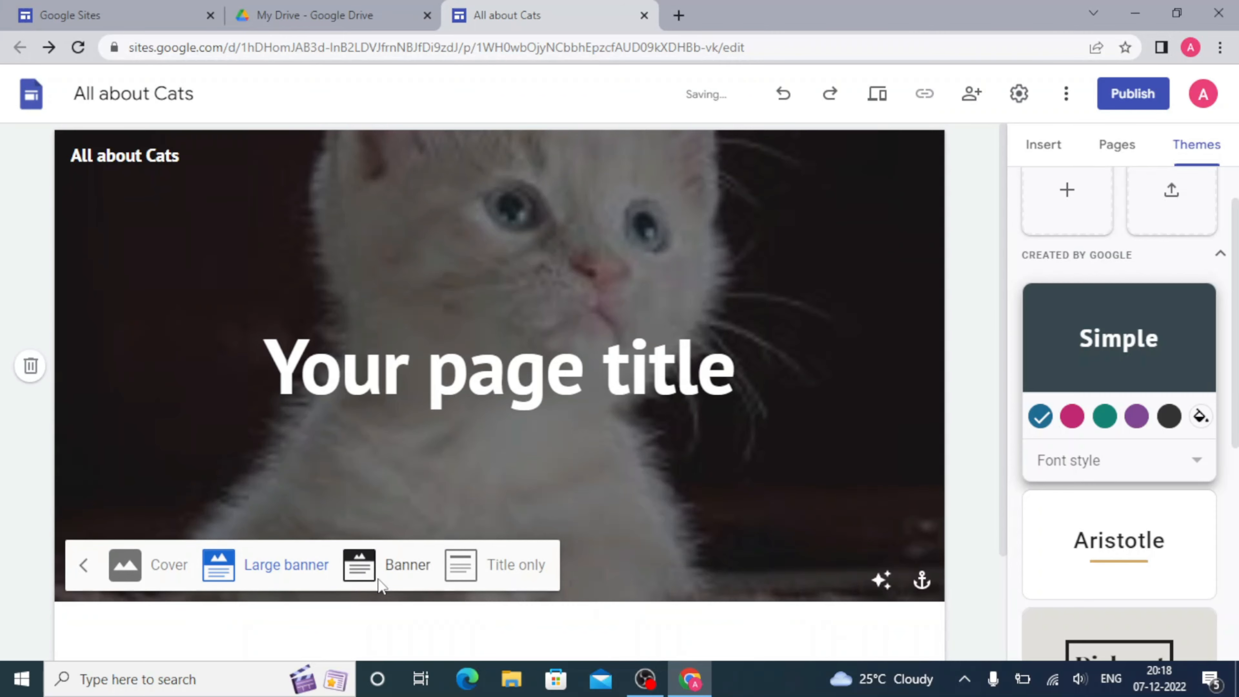
- Try the Banner and Title only header types and return the page header to Large banner
click(380, 584)
click(517, 416)
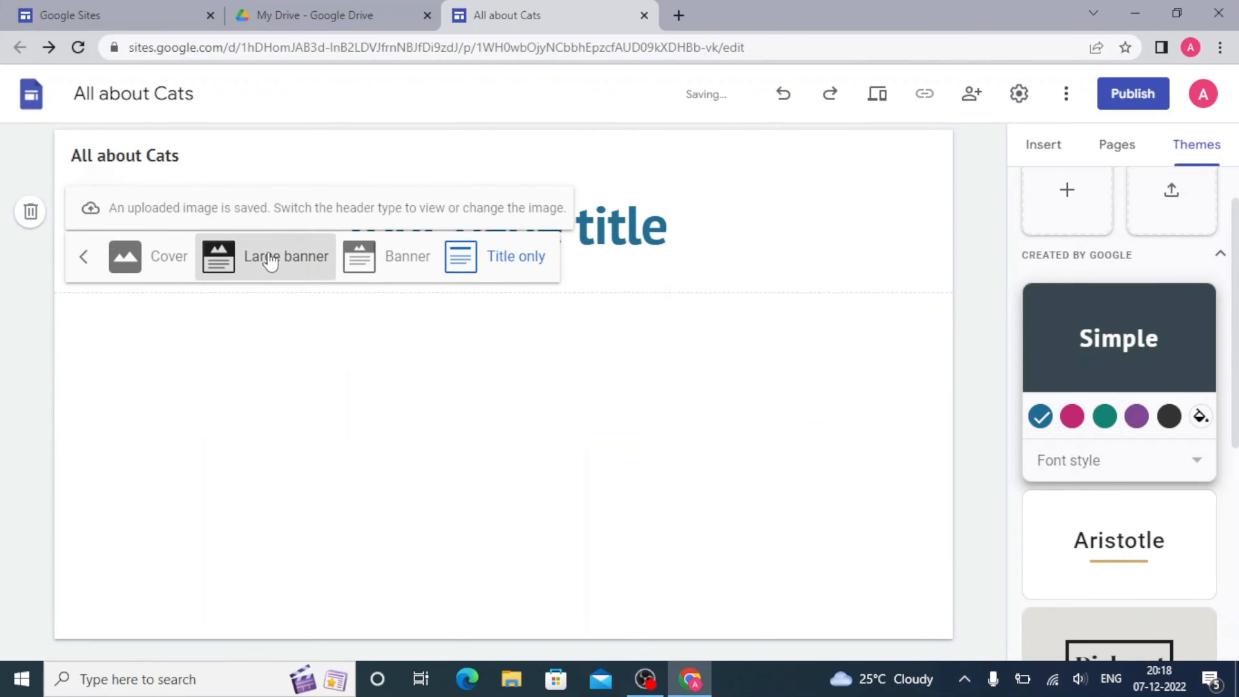
click(270, 261)
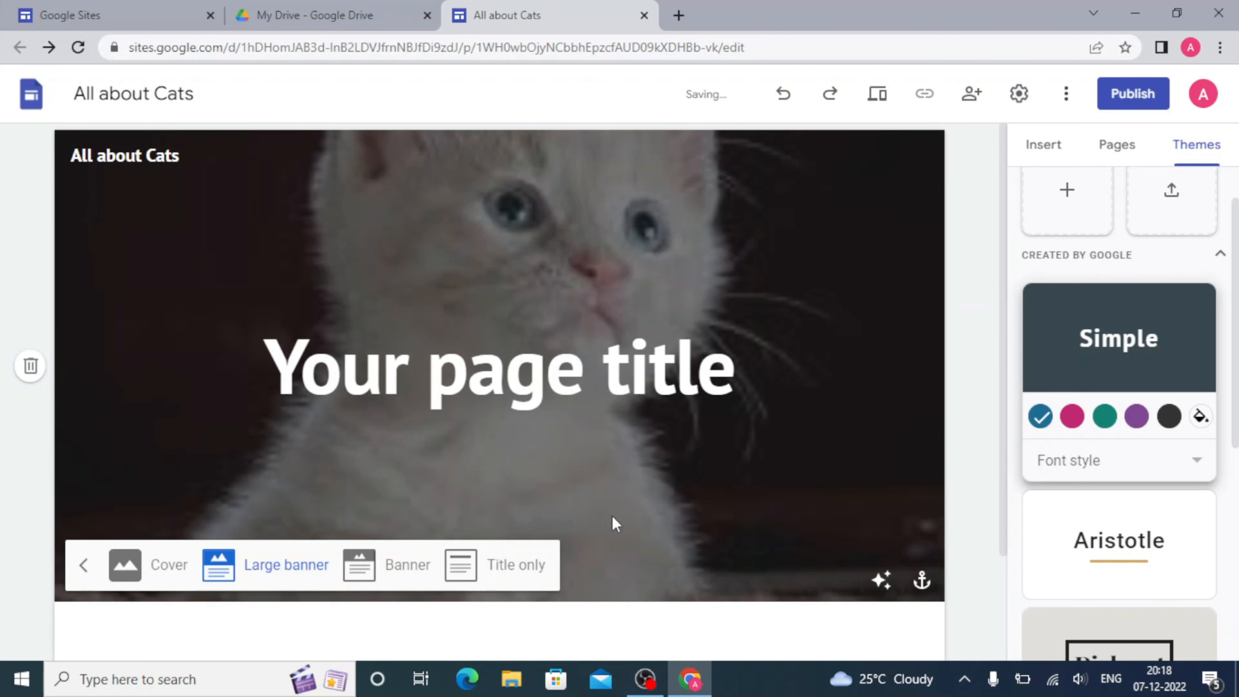
- Add a footer to the page with the text "This is footer" and format it in the Sub-heading style
scroll(611, 516, down, 3)
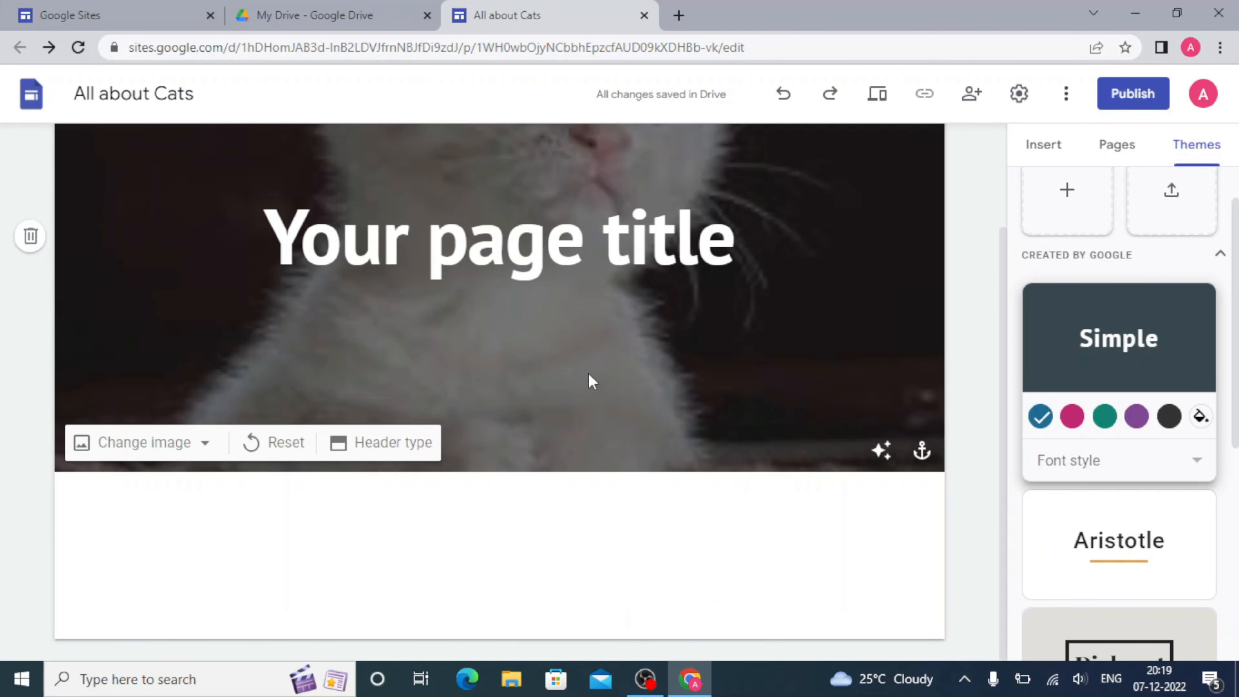
mouse_move(520, 511)
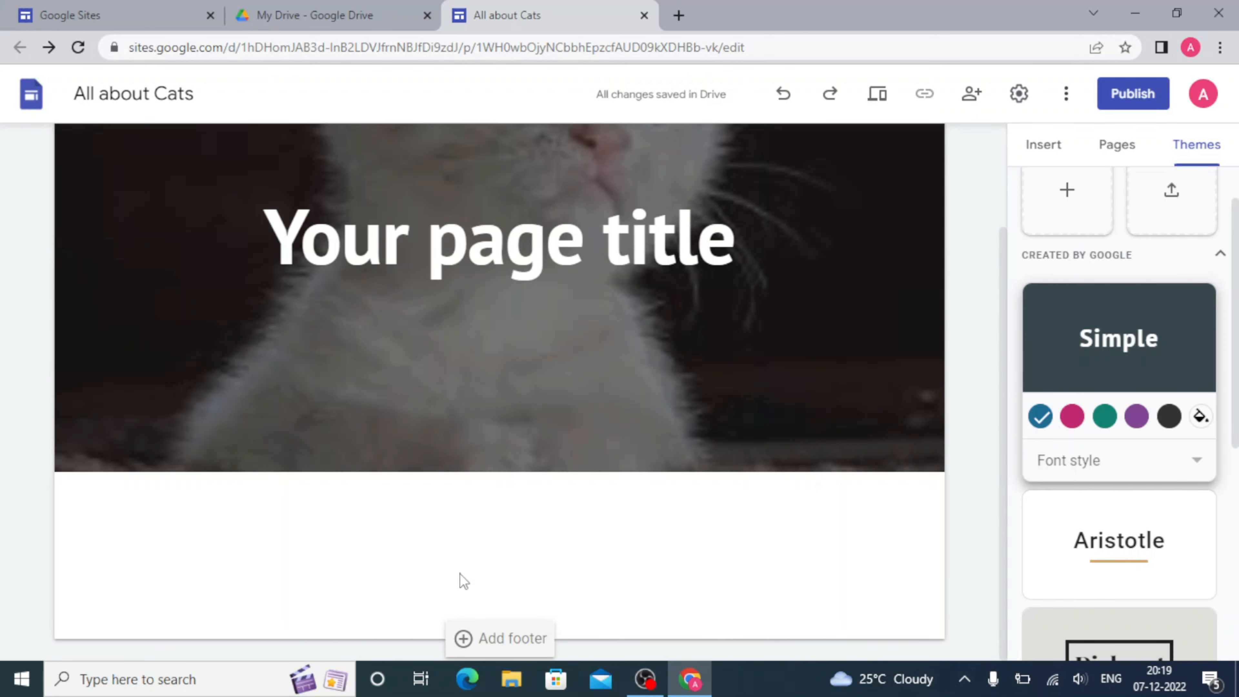
click(461, 637)
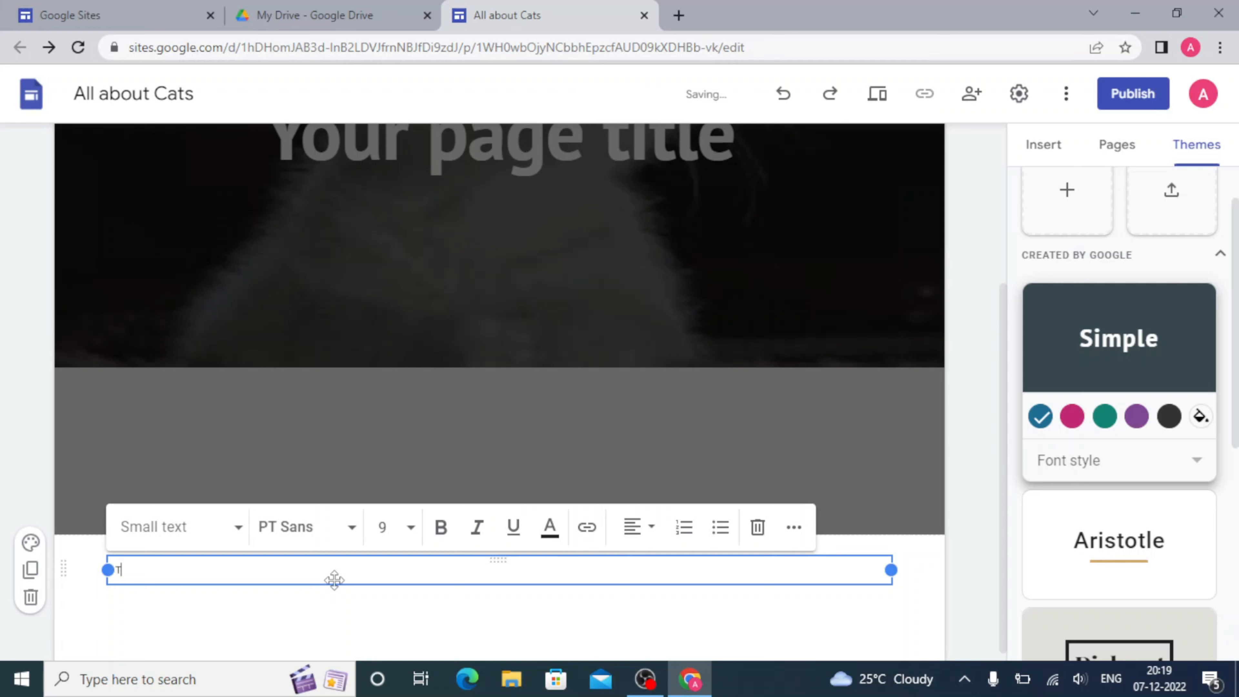
text(This is footer)
click(235, 526)
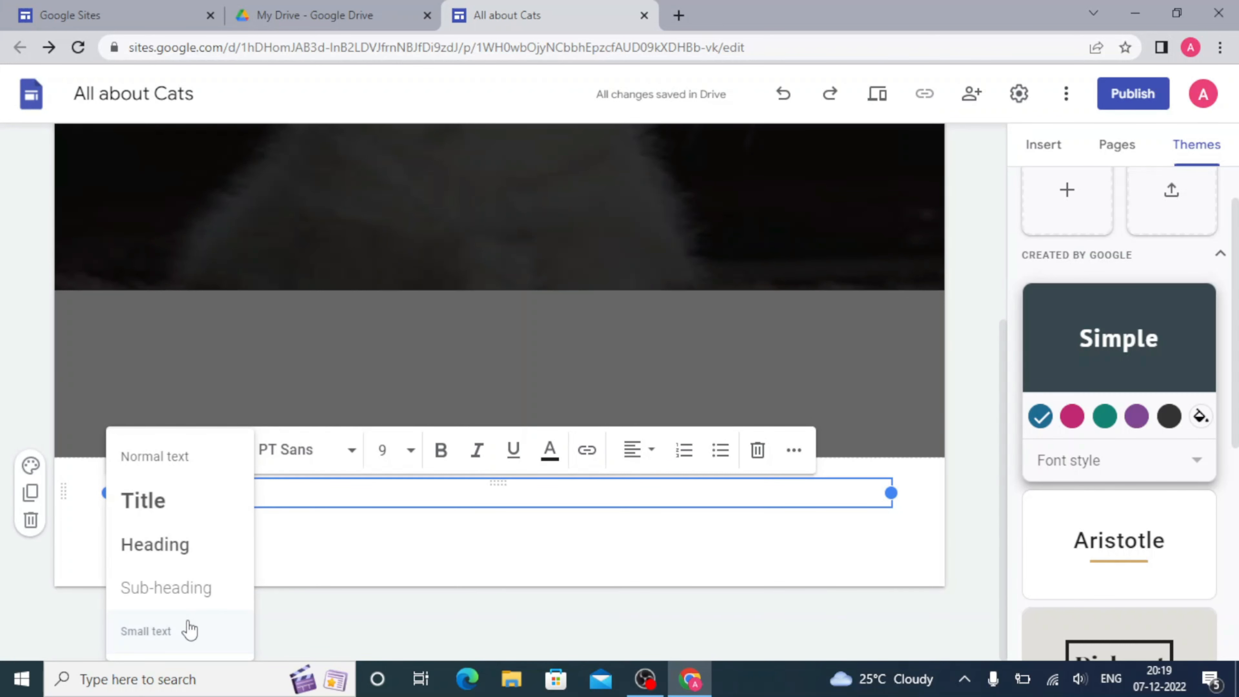
click(188, 587)
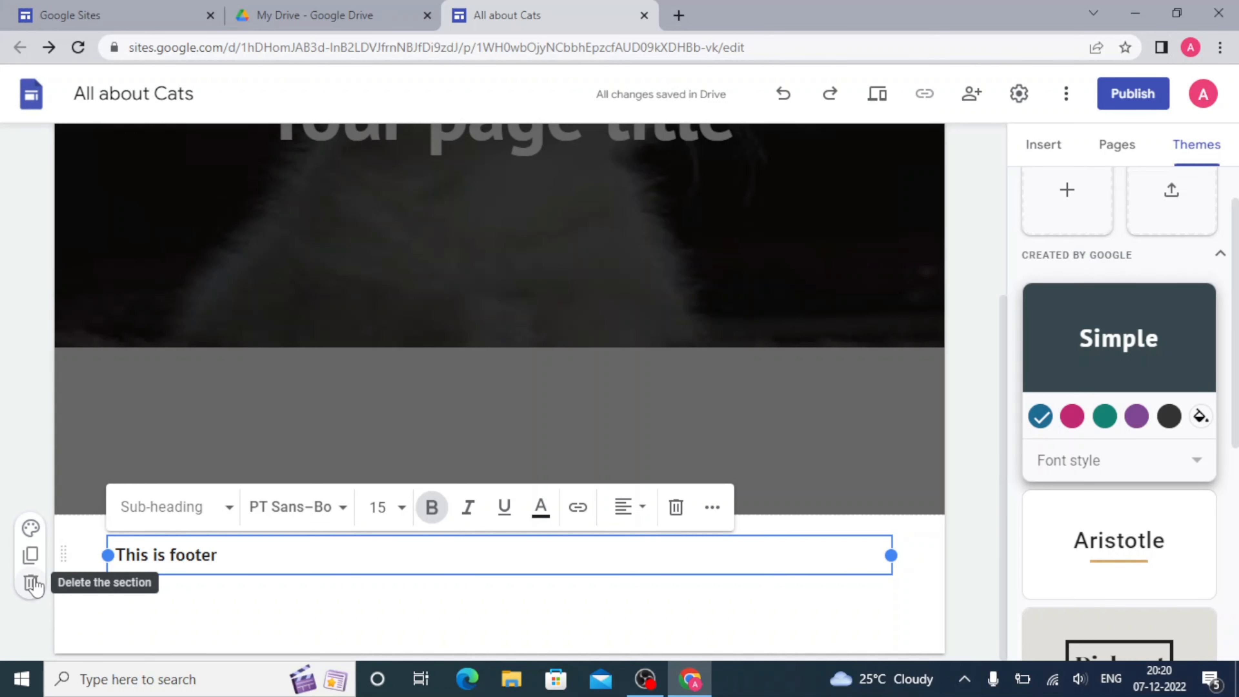
- Set the footer section's background to the blue dotted pattern from the image gallery
click(31, 528)
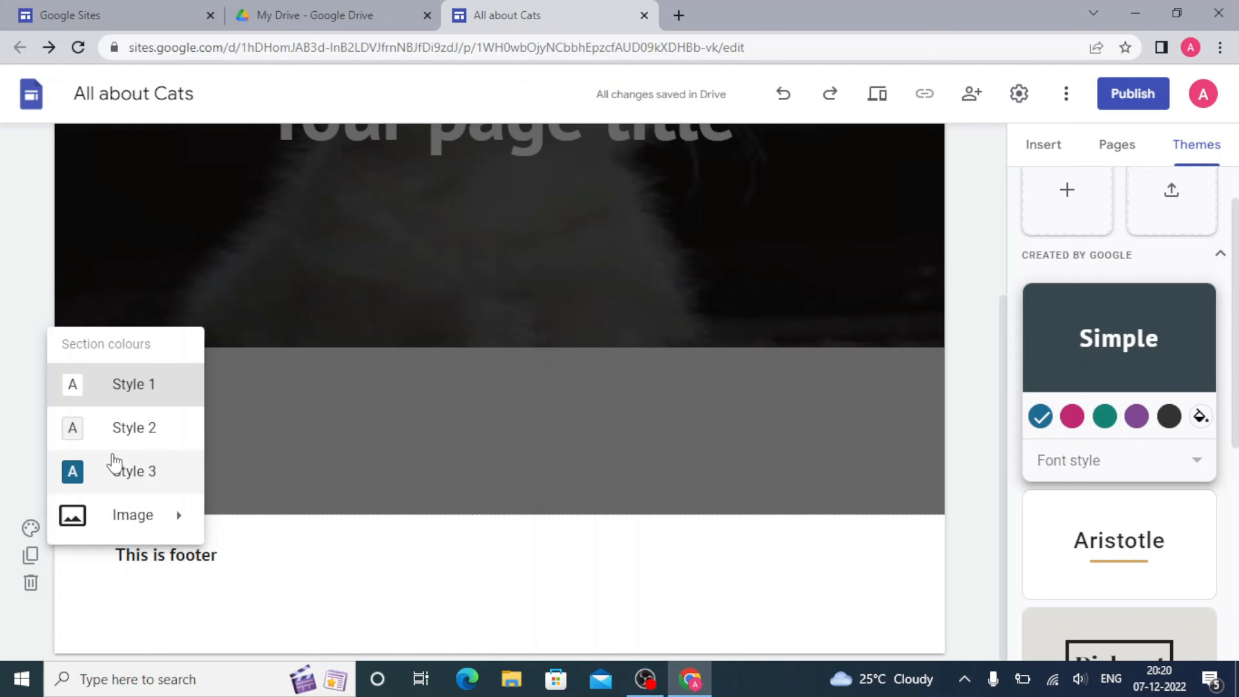
mouse_move(139, 514)
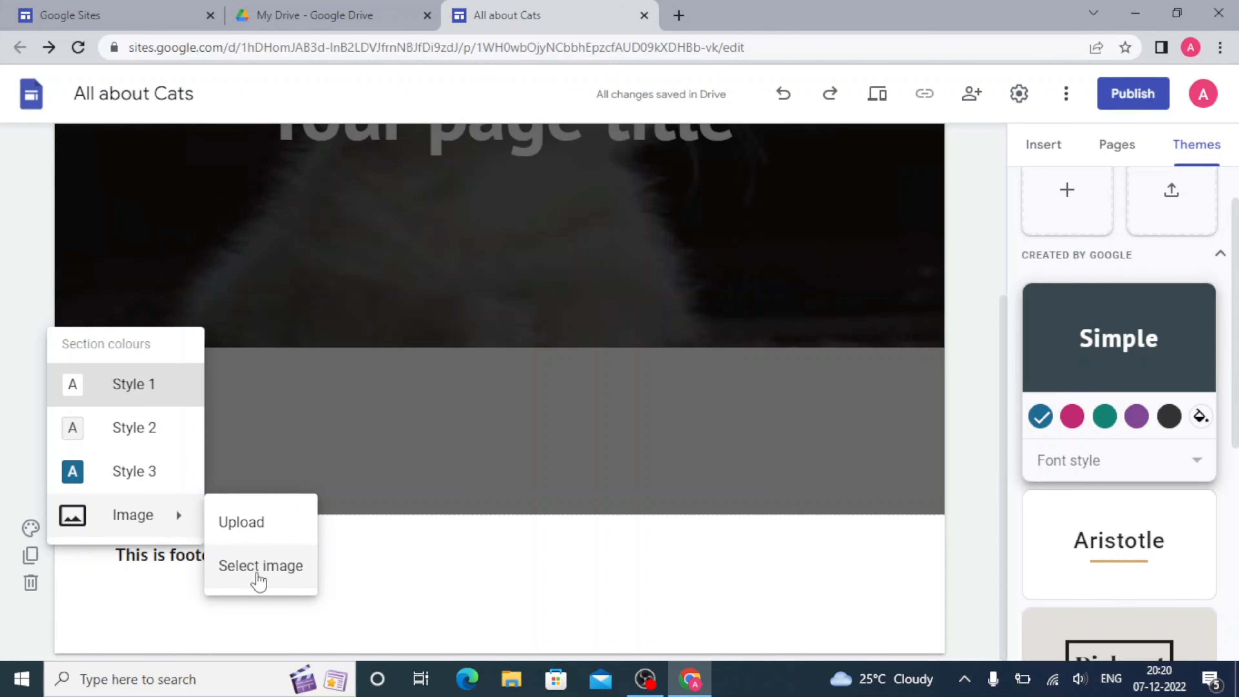
click(258, 578)
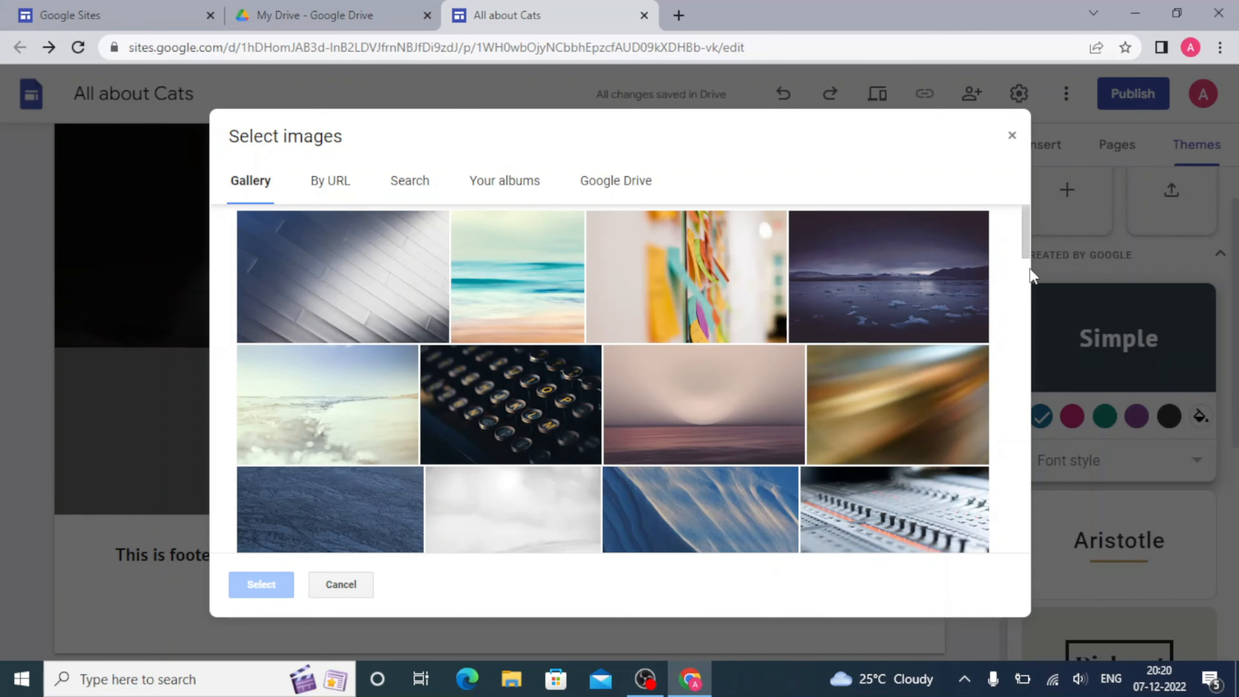
drag(1022, 227, 1031, 363)
click(739, 451)
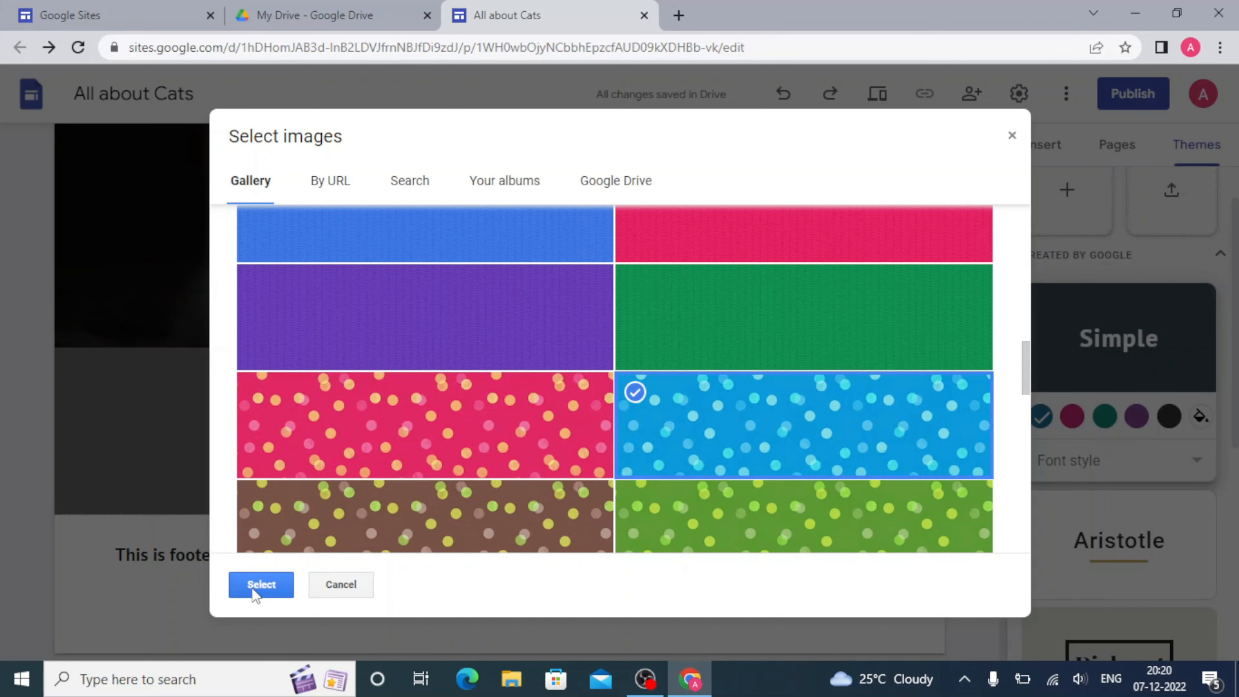
click(261, 584)
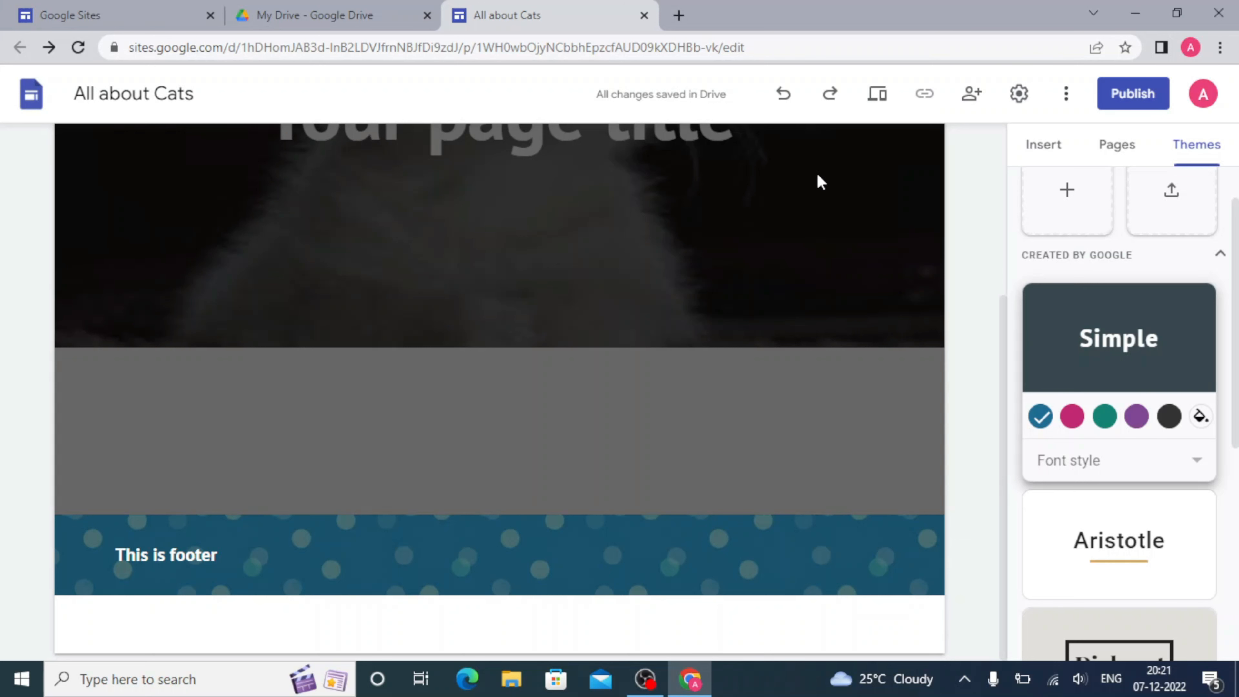
- Preview the site in phone, tablet and large screen views, close the preview and check the page down to its footer
click(877, 94)
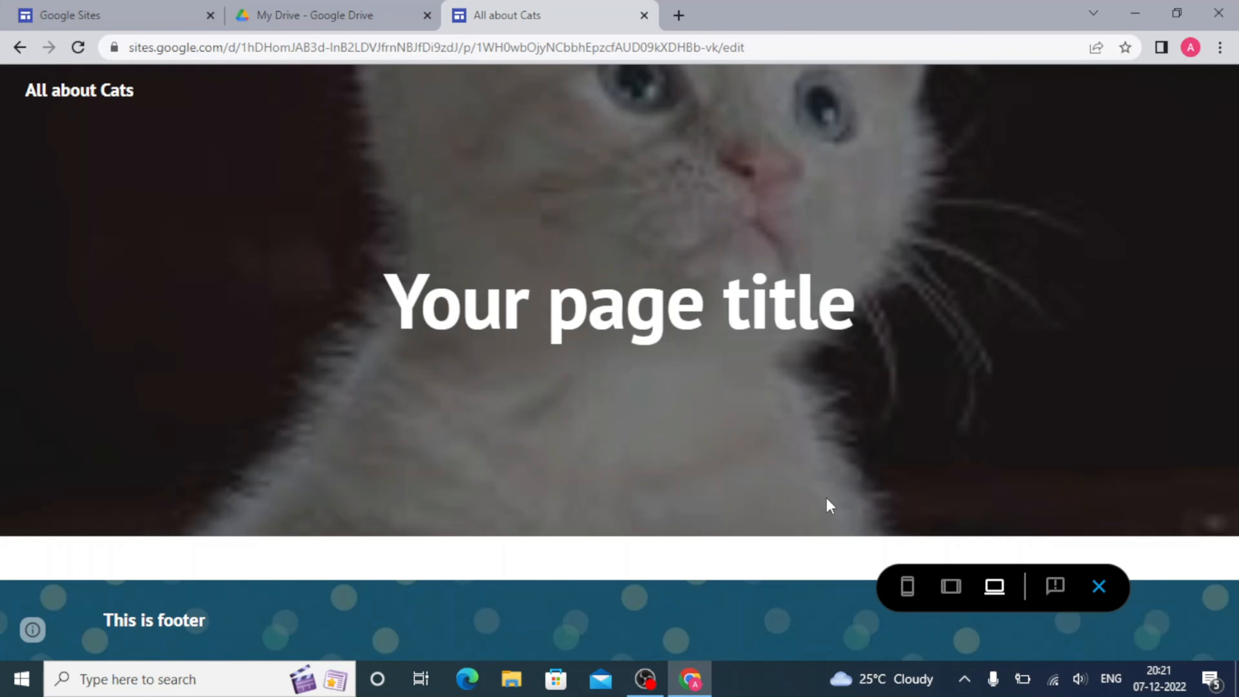
click(907, 585)
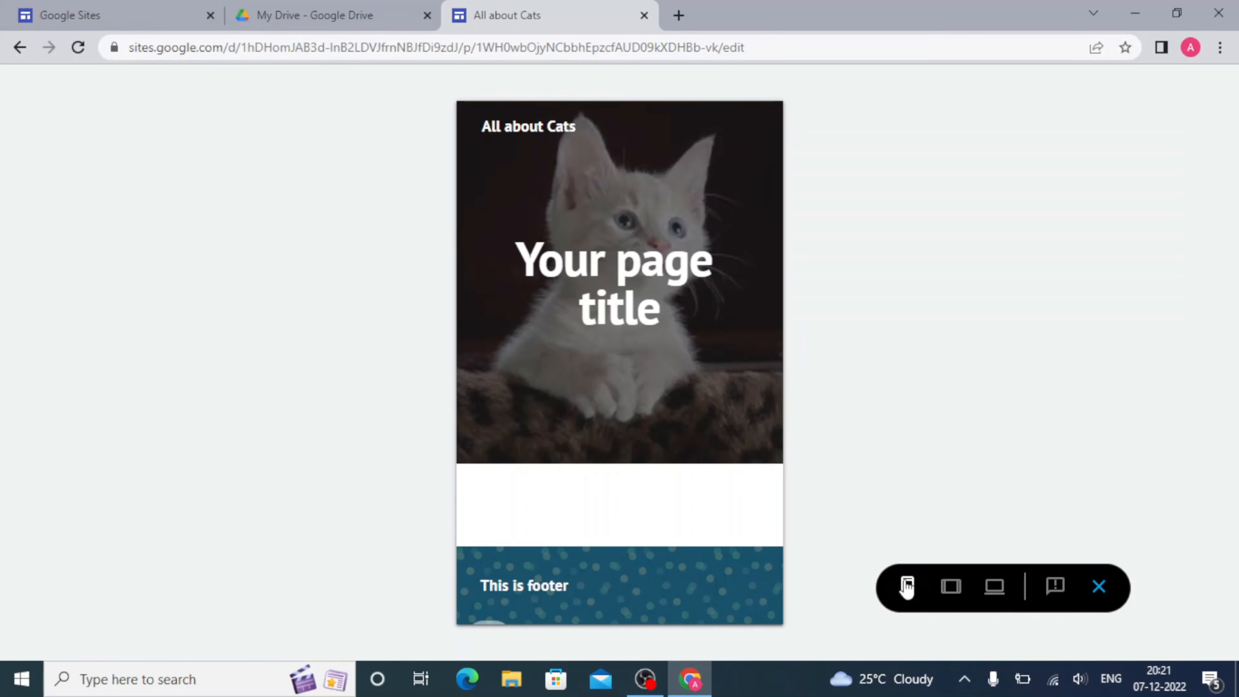
click(950, 586)
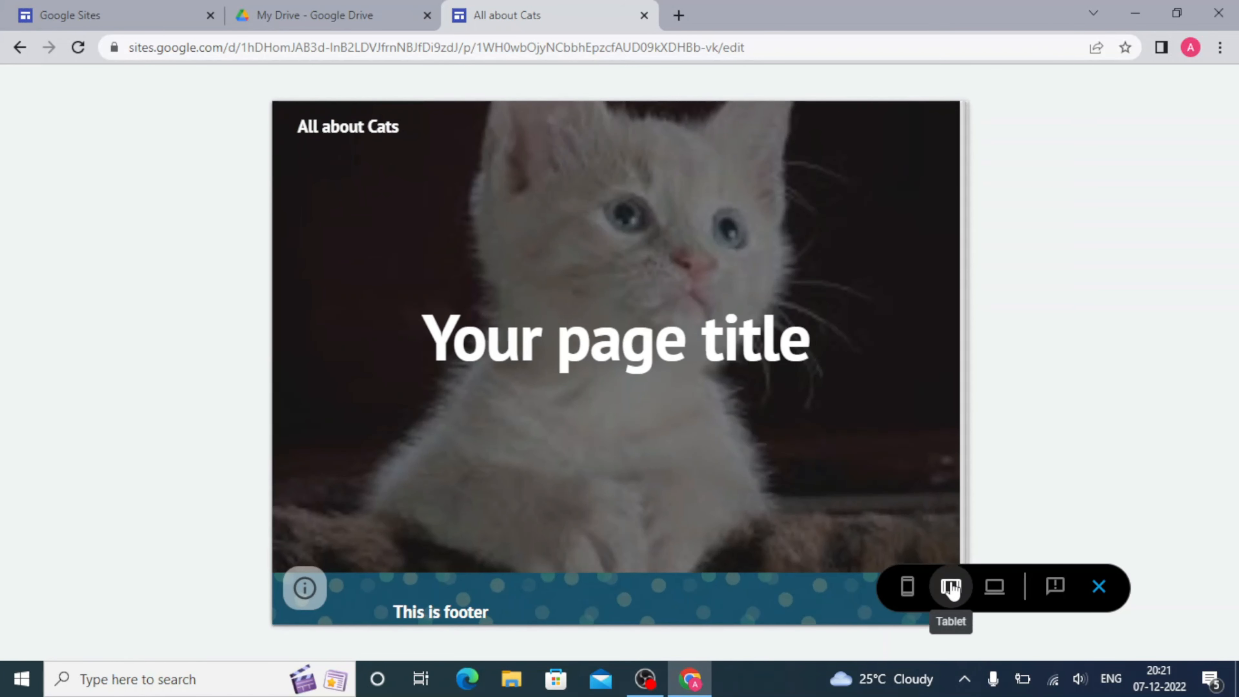
click(993, 586)
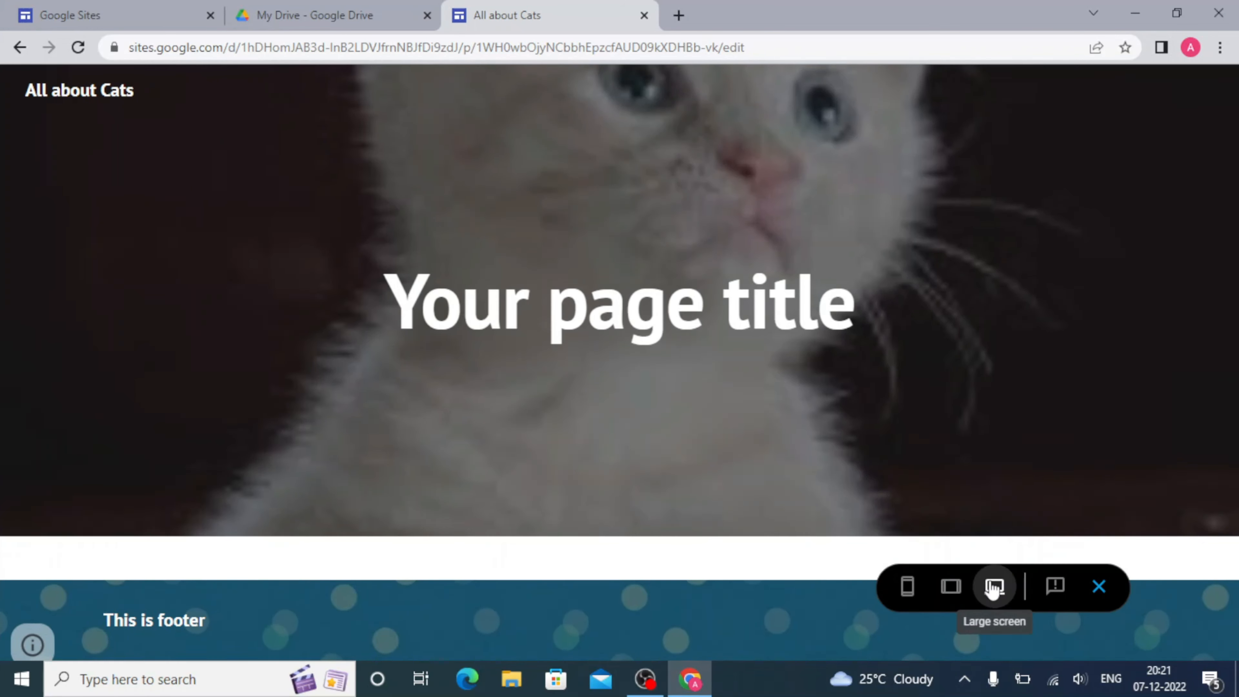
click(1099, 587)
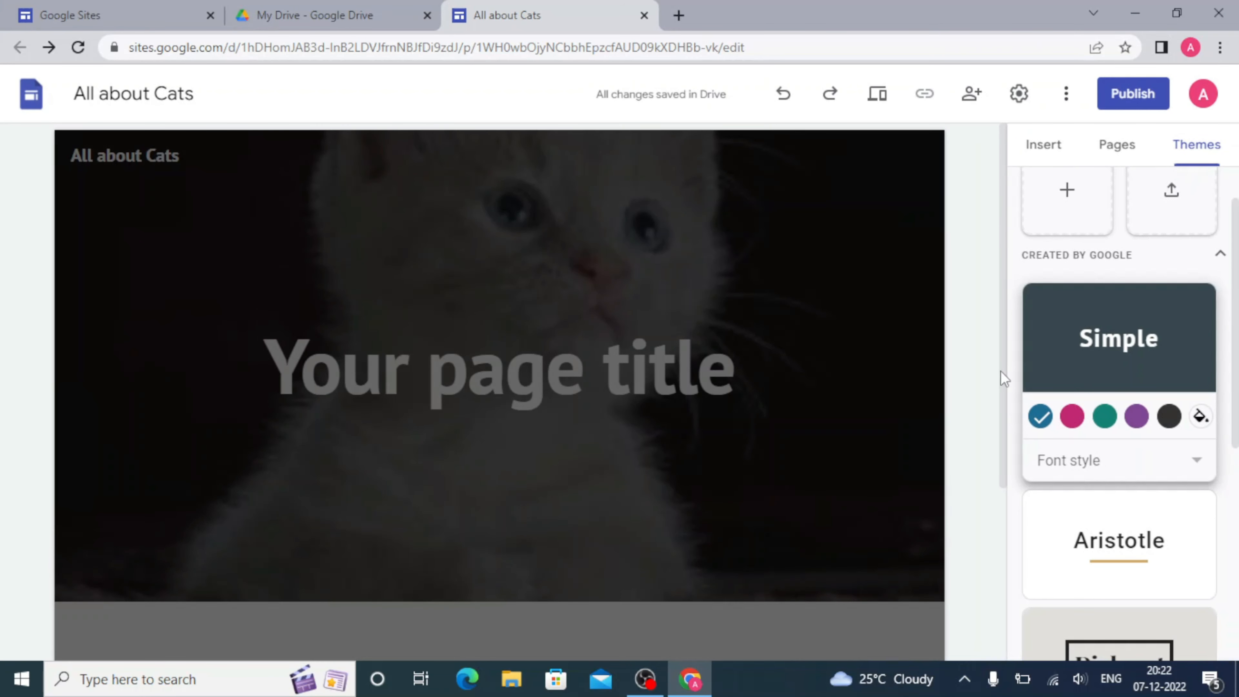
drag(1004, 375, 1028, 548)
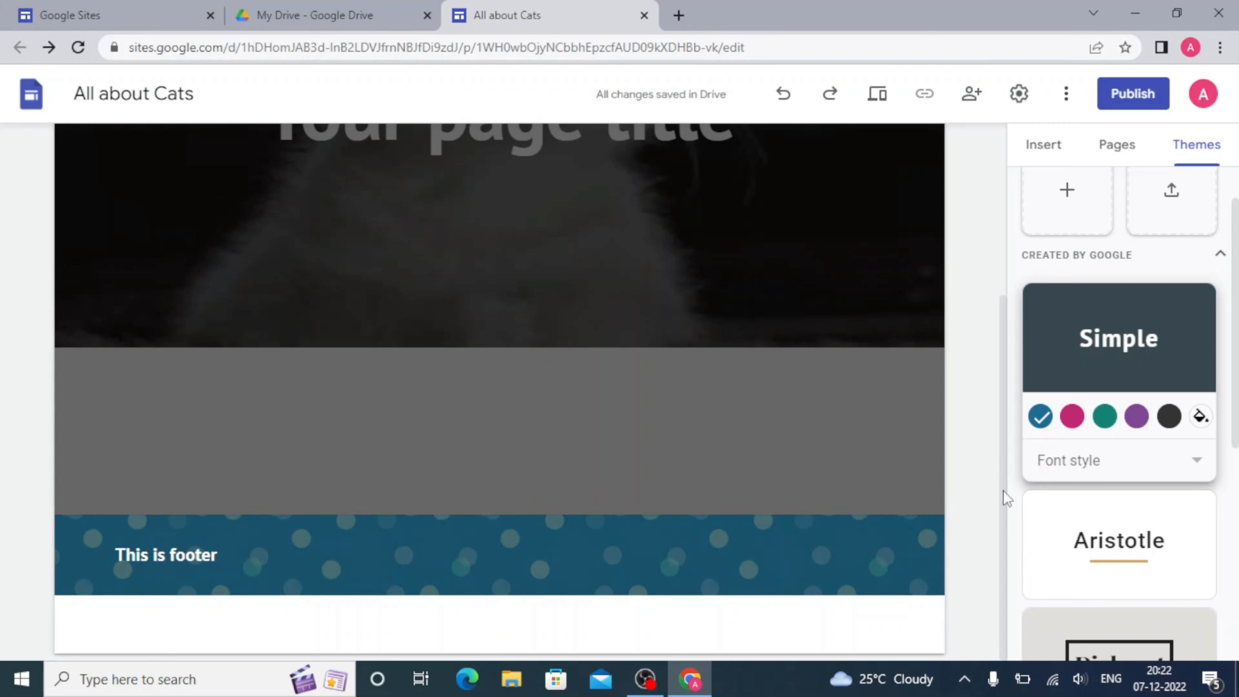
- Close the site editor and reopen the "All about Cats" file from Google Drive with Google Sites
click(644, 15)
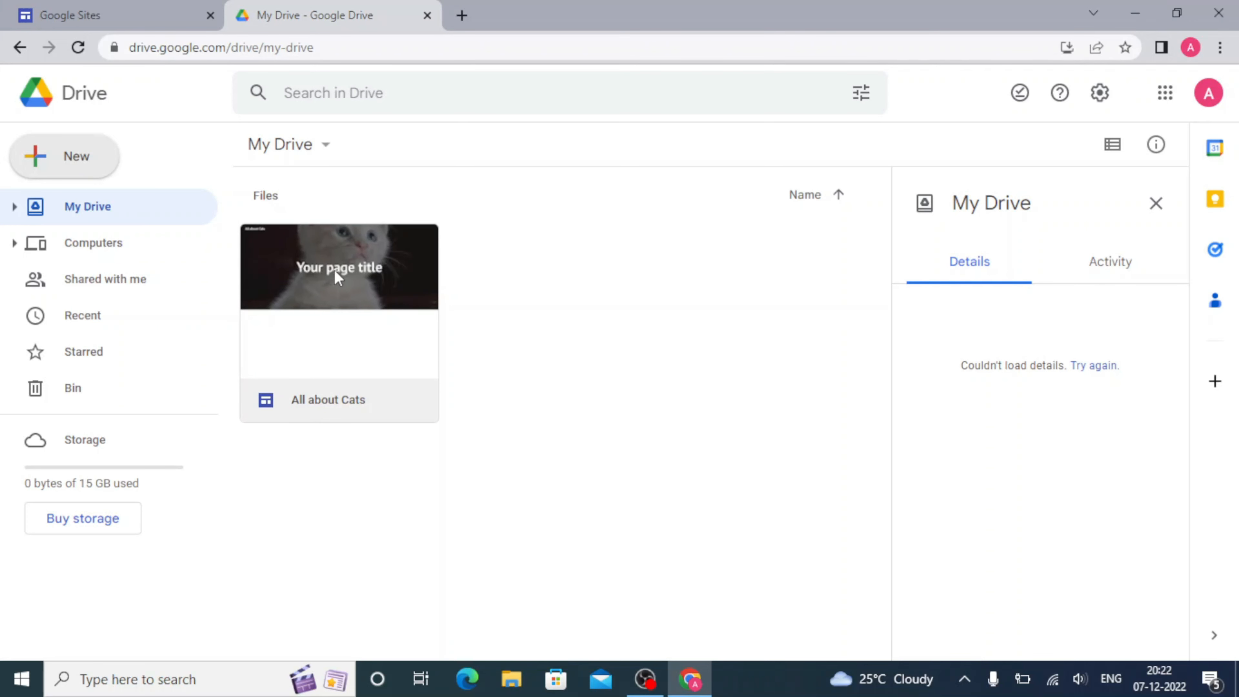
click(339, 278)
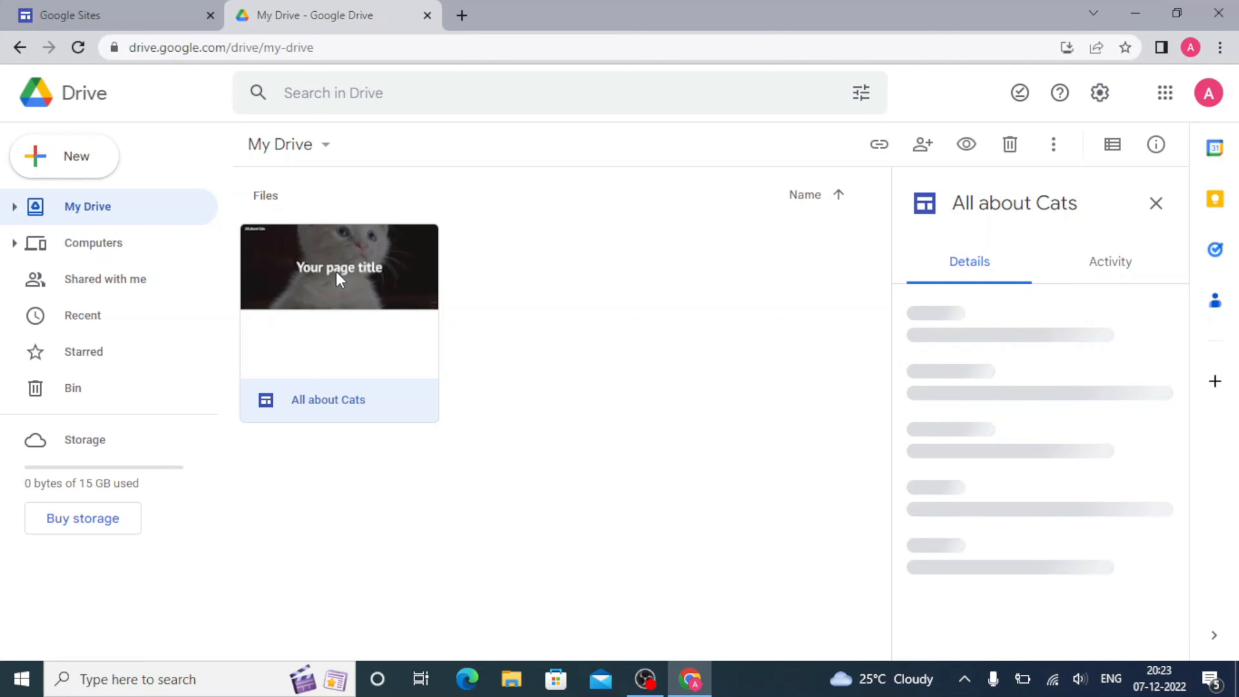
right_click(328, 293)
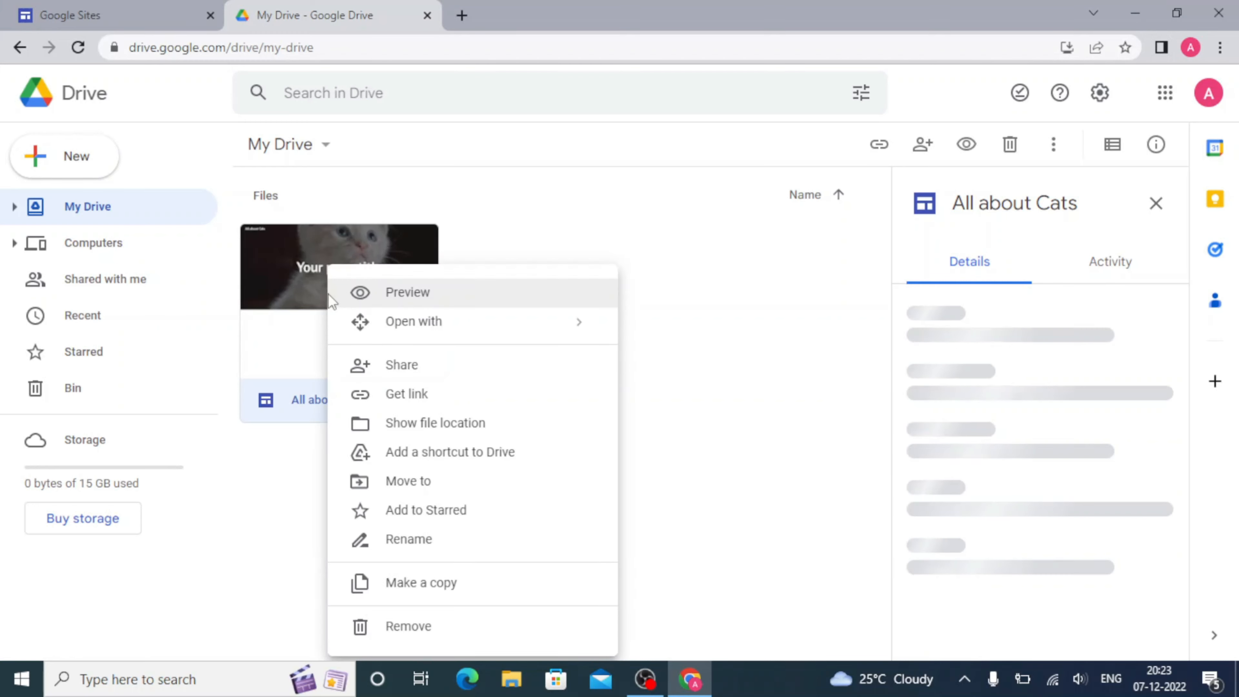
mouse_move(386, 334)
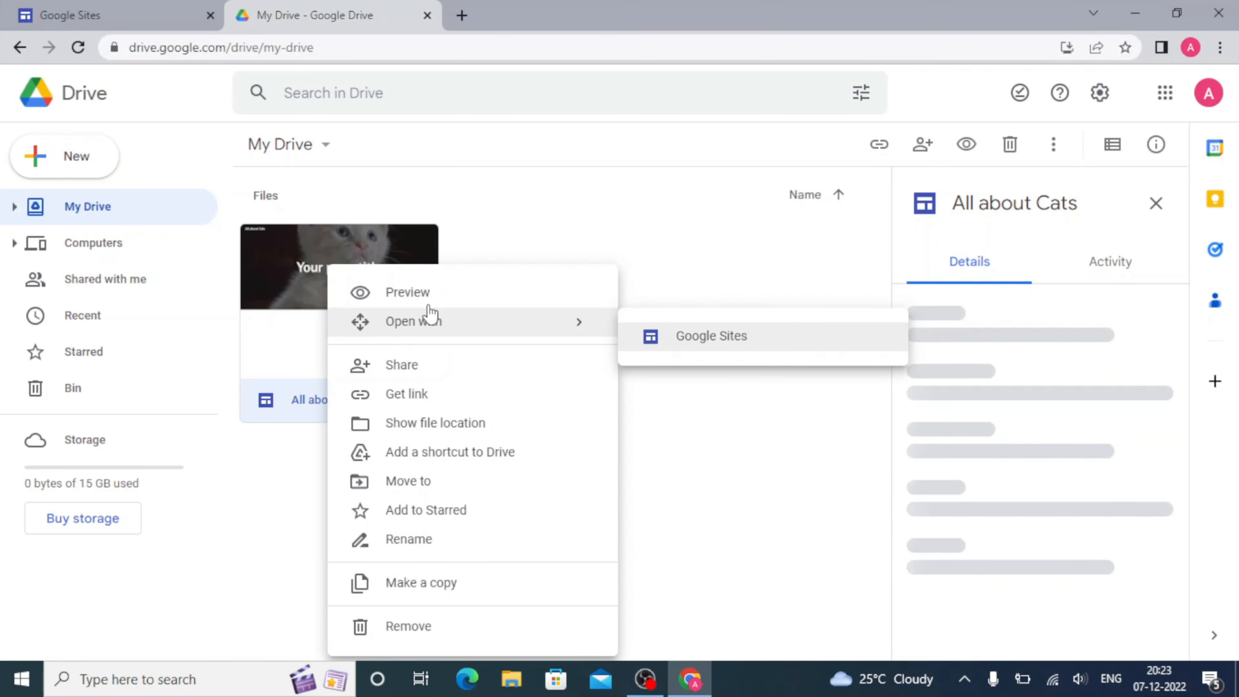
click(728, 340)
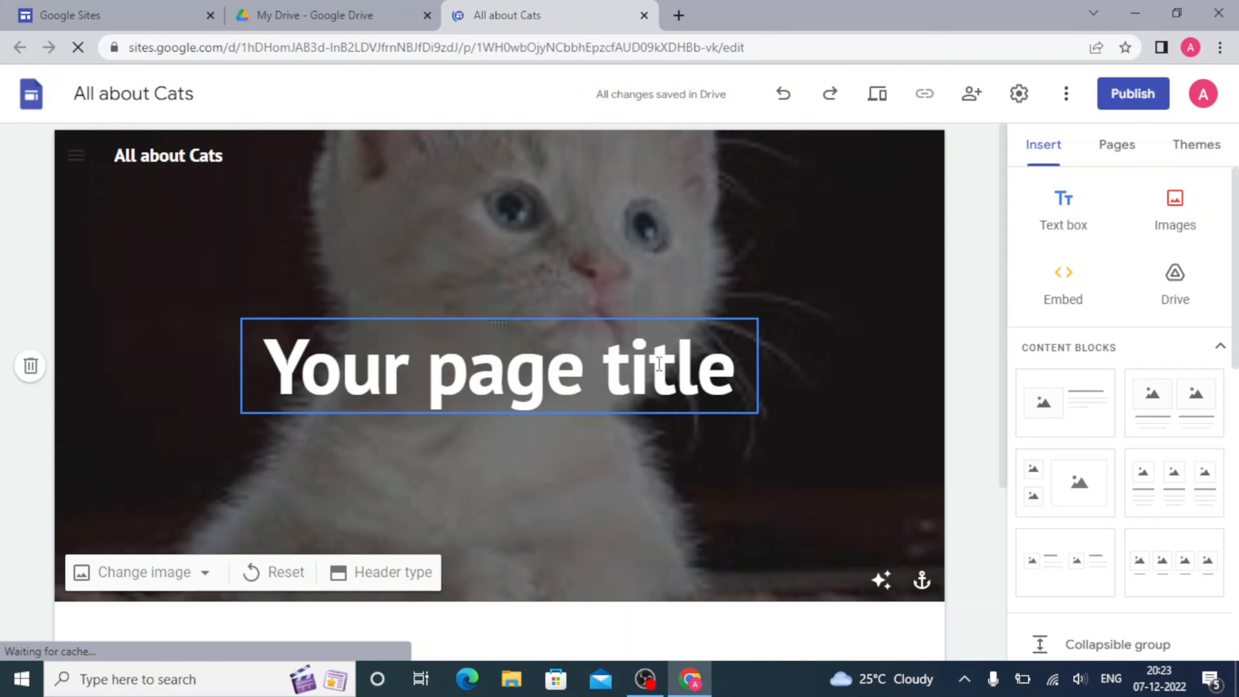
- Replace the placeholder page title in the header with "Cats"
click(706, 363)
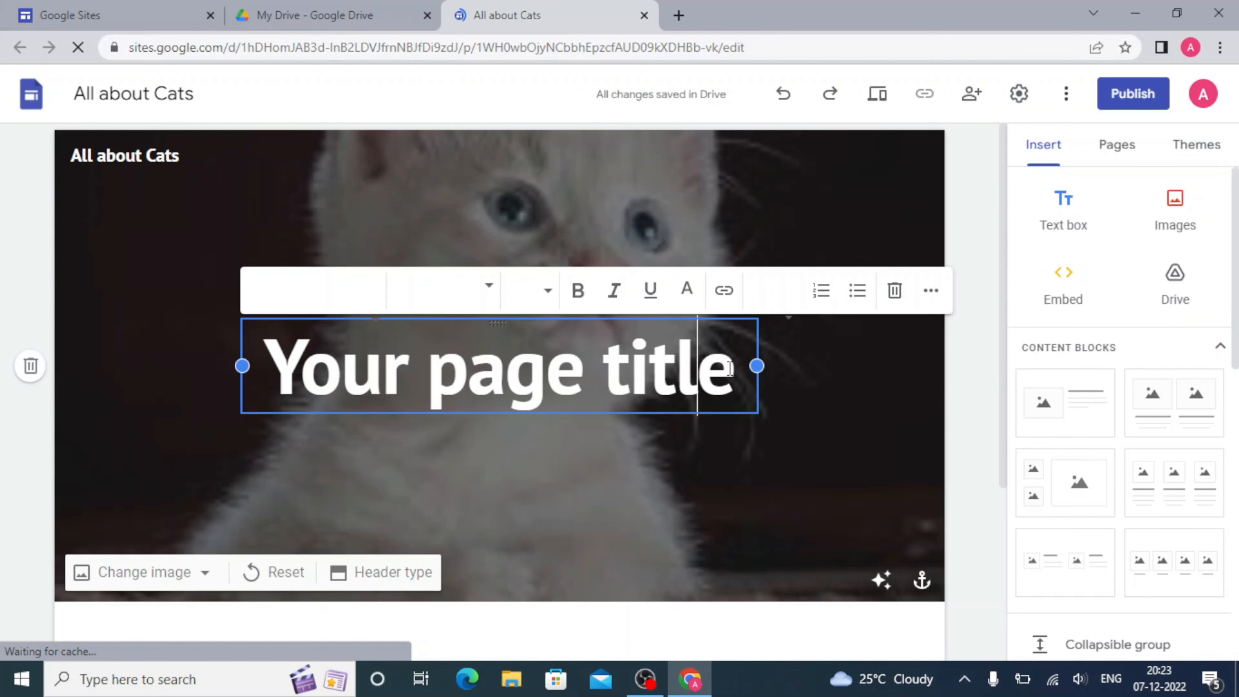
drag(734, 366, 403, 365)
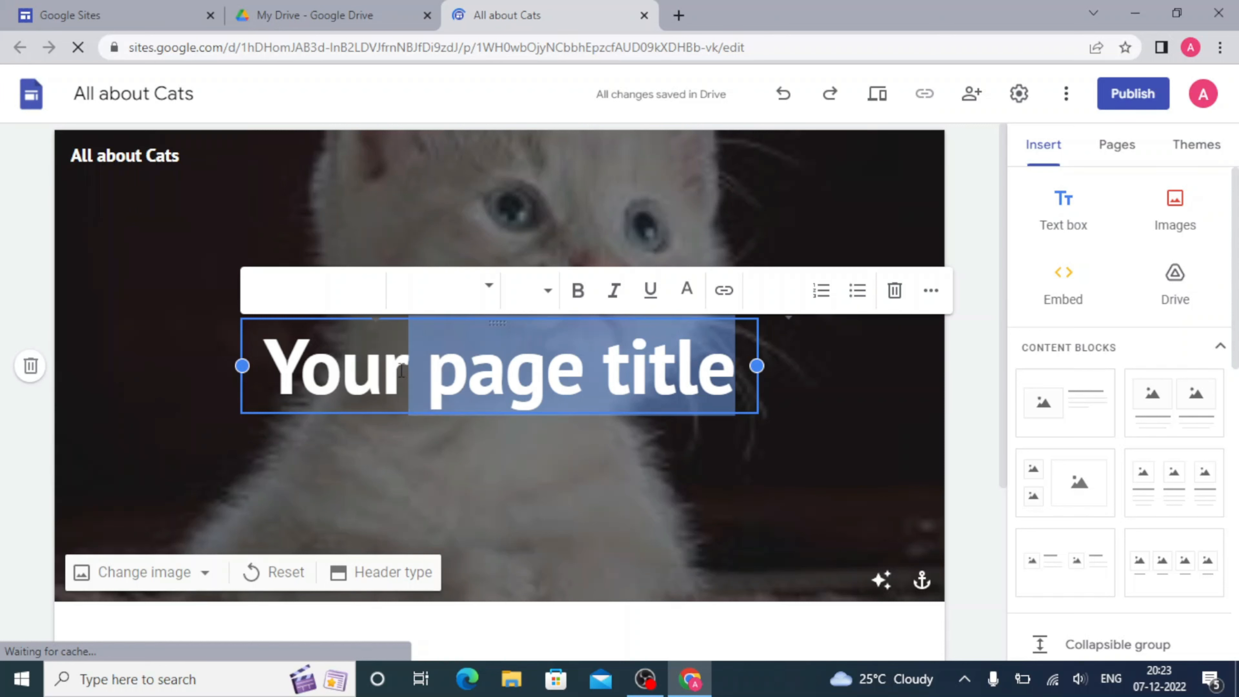
key(BackSpace)
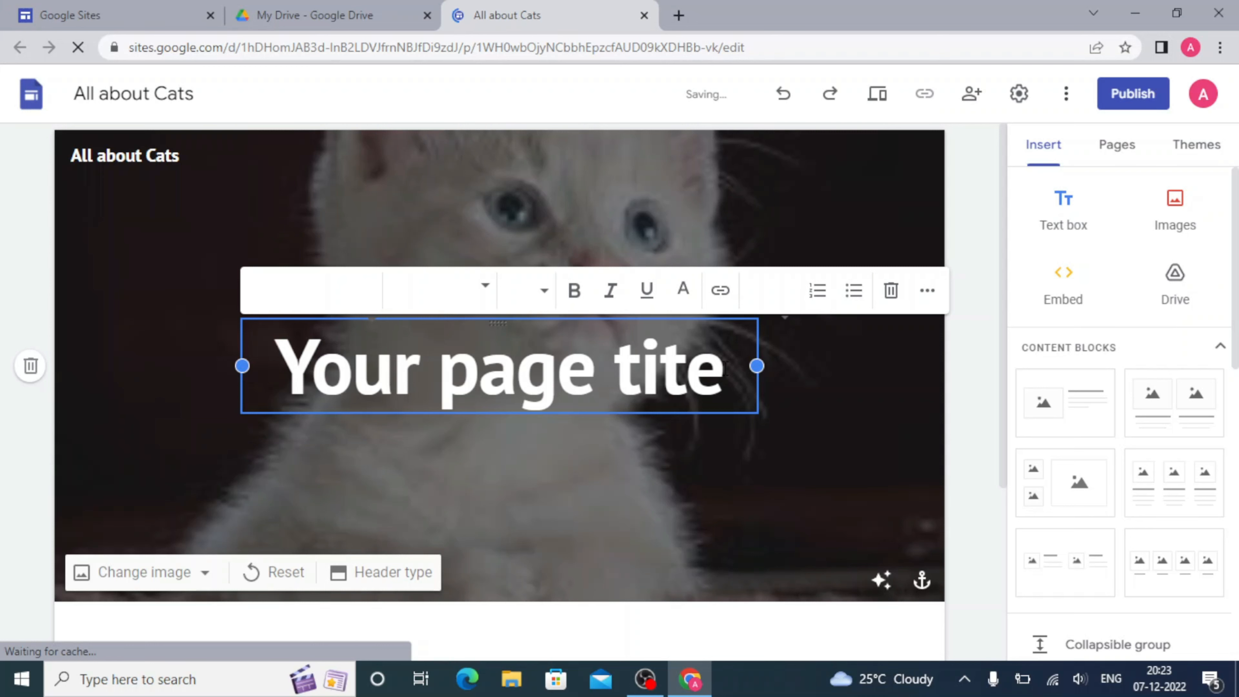
drag(726, 366, 225, 347)
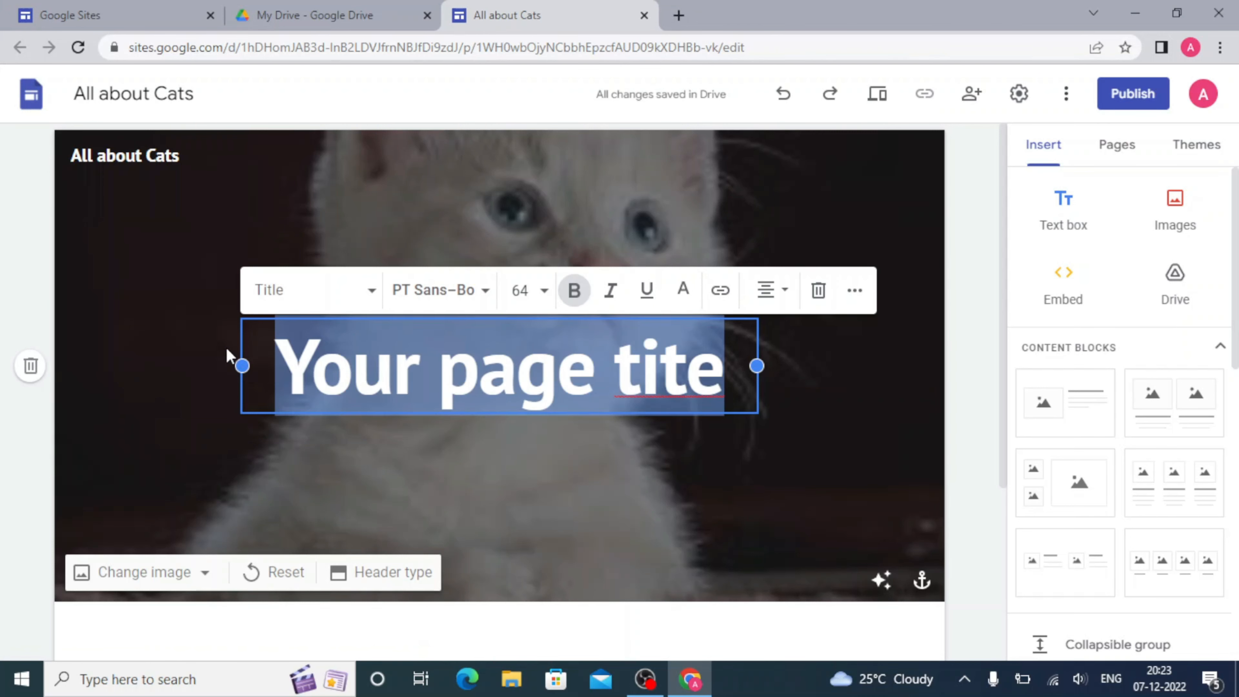
key(BackSpace)
text(Cats)
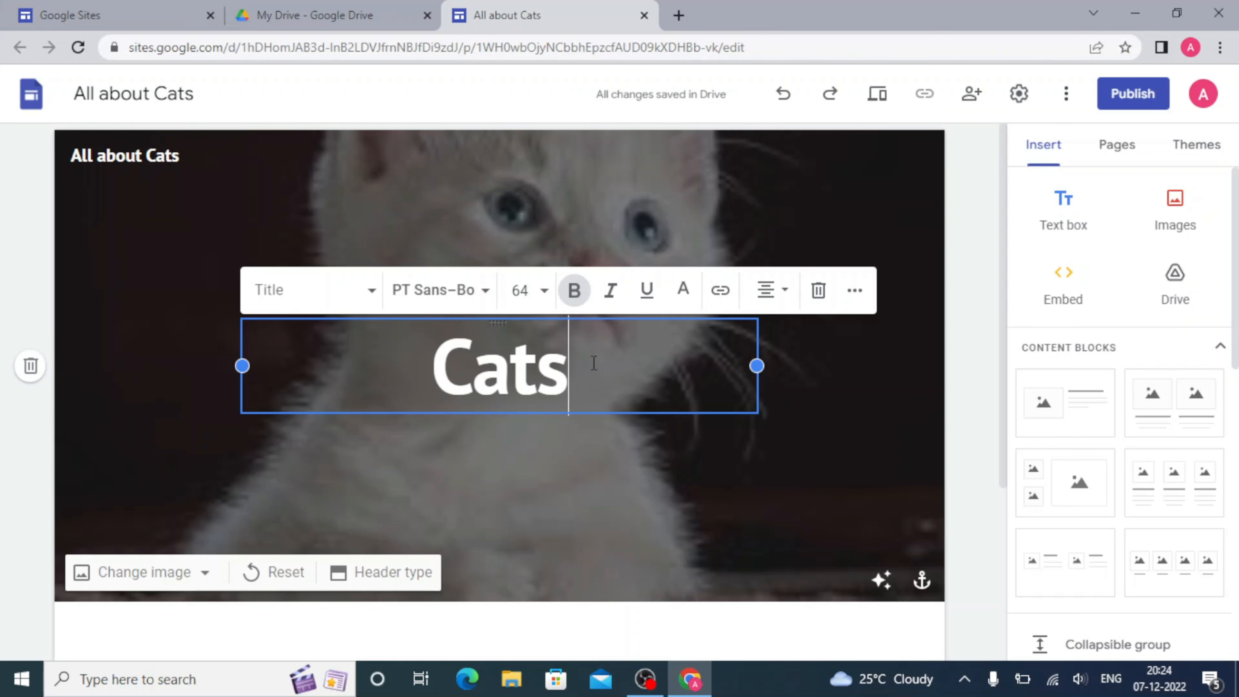
click(649, 491)
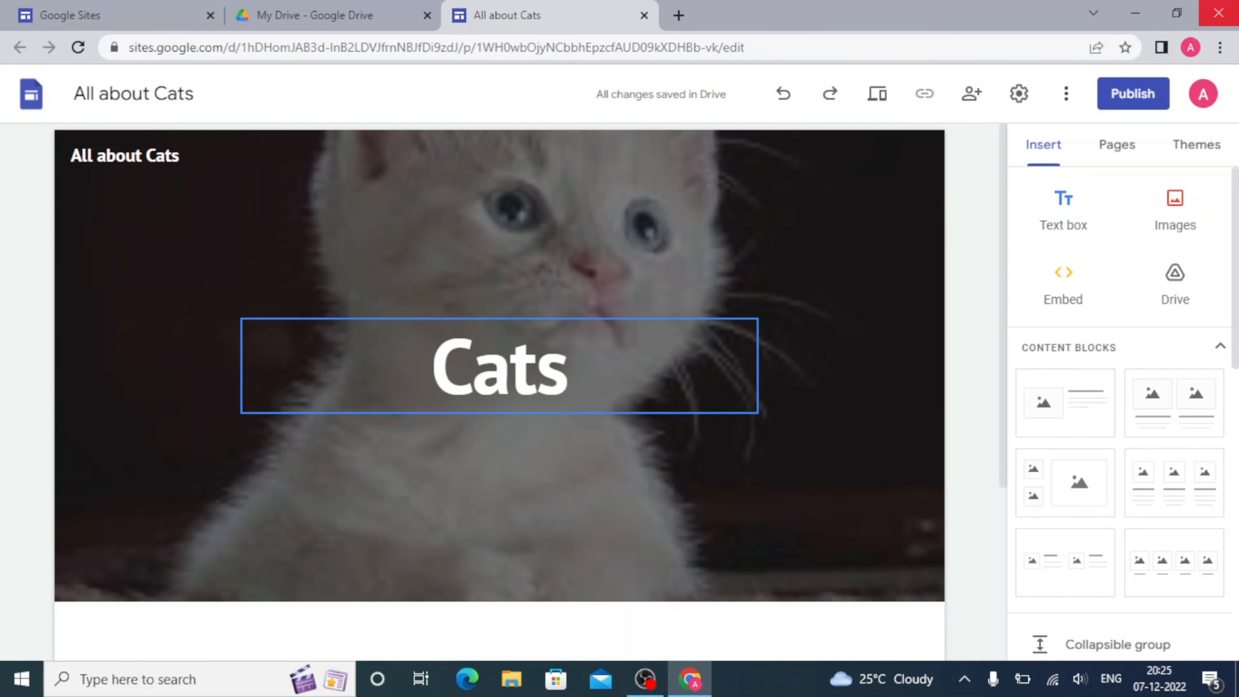
- Insert a text box below the header image and enter "Type 1"
click(1068, 215)
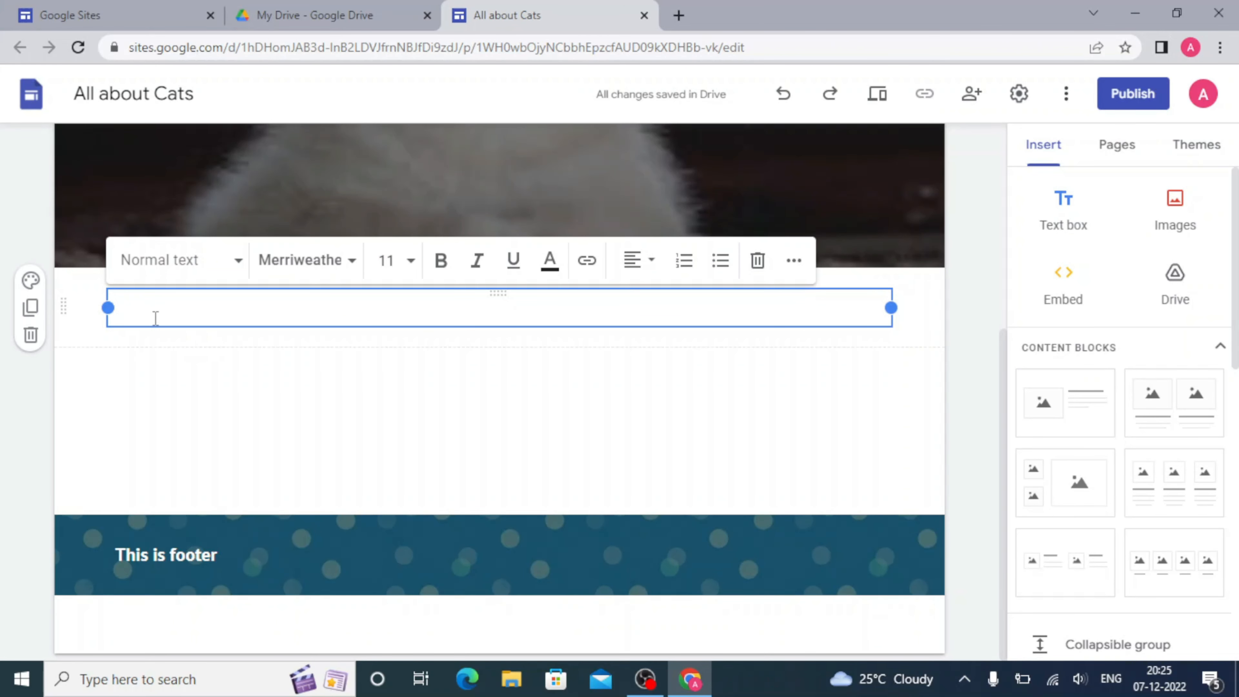
text(Type 1)
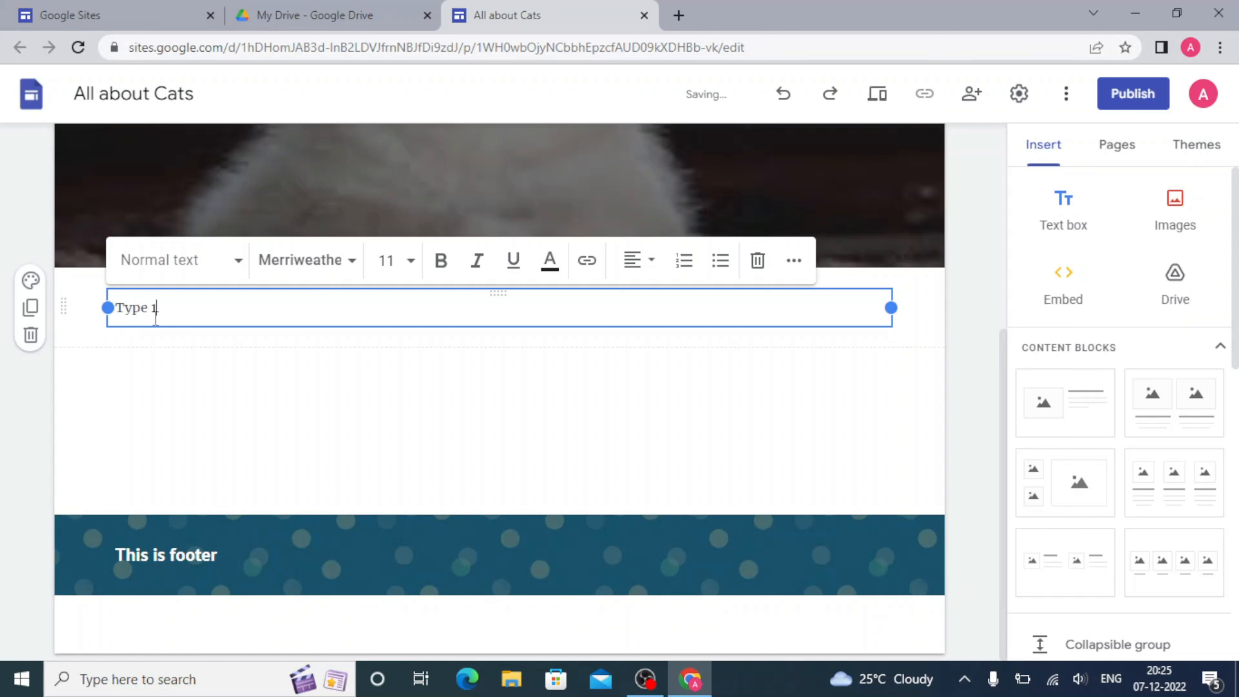
click(128, 363)
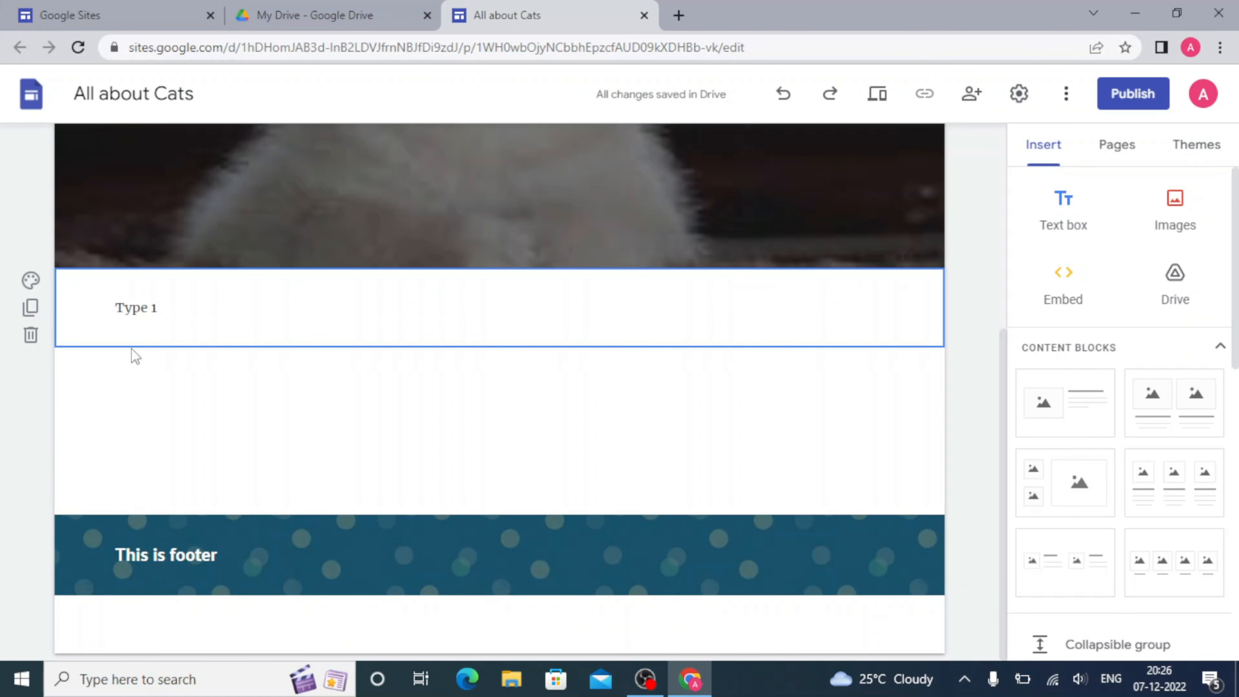
- Insert a text box below the "Type 1" text and enter "Type 2"
double_click(134, 363)
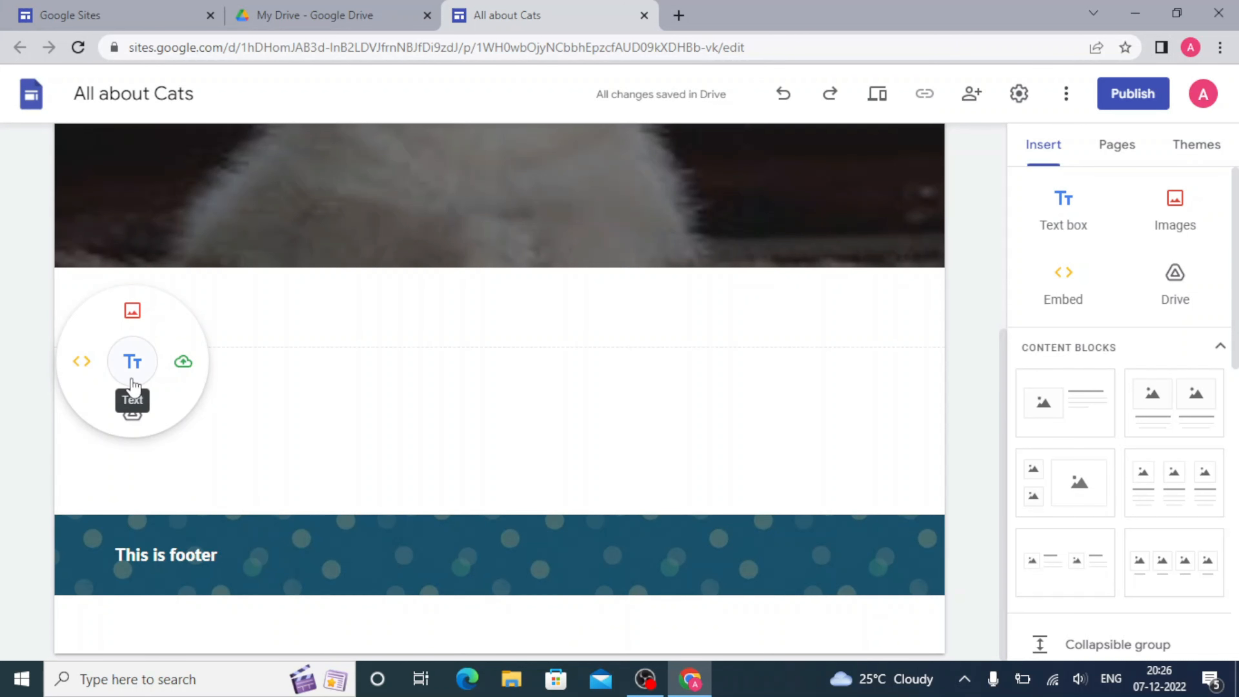
click(135, 362)
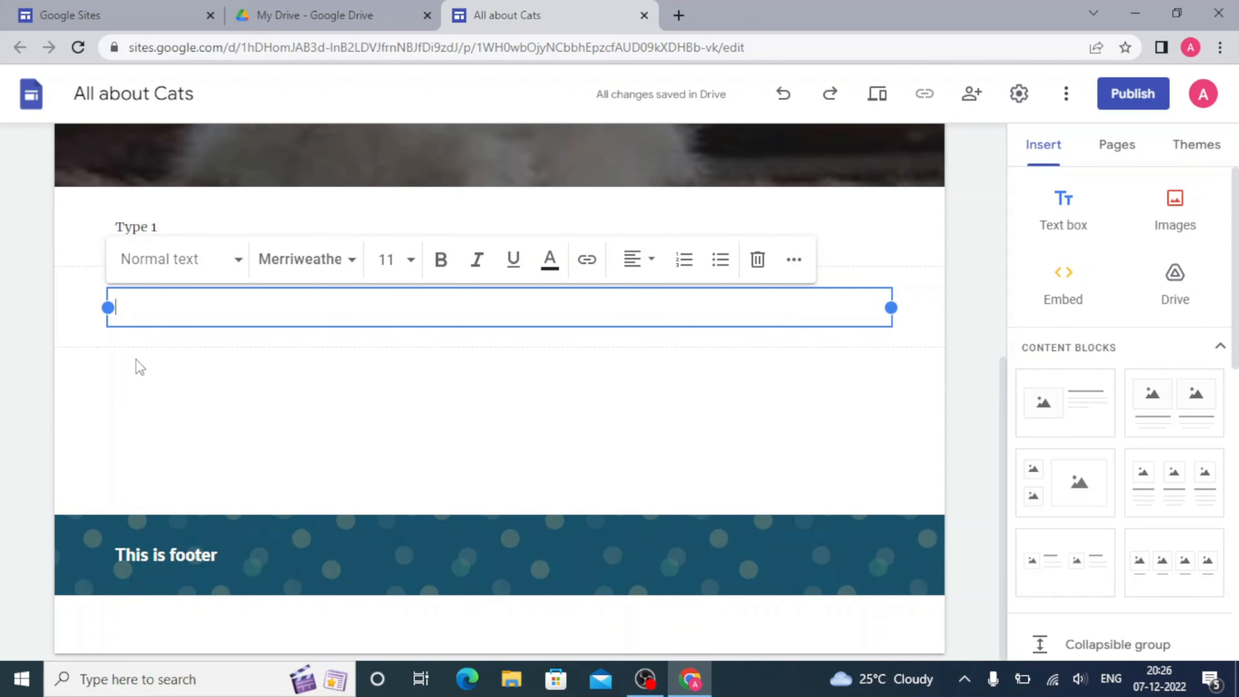
text(T)
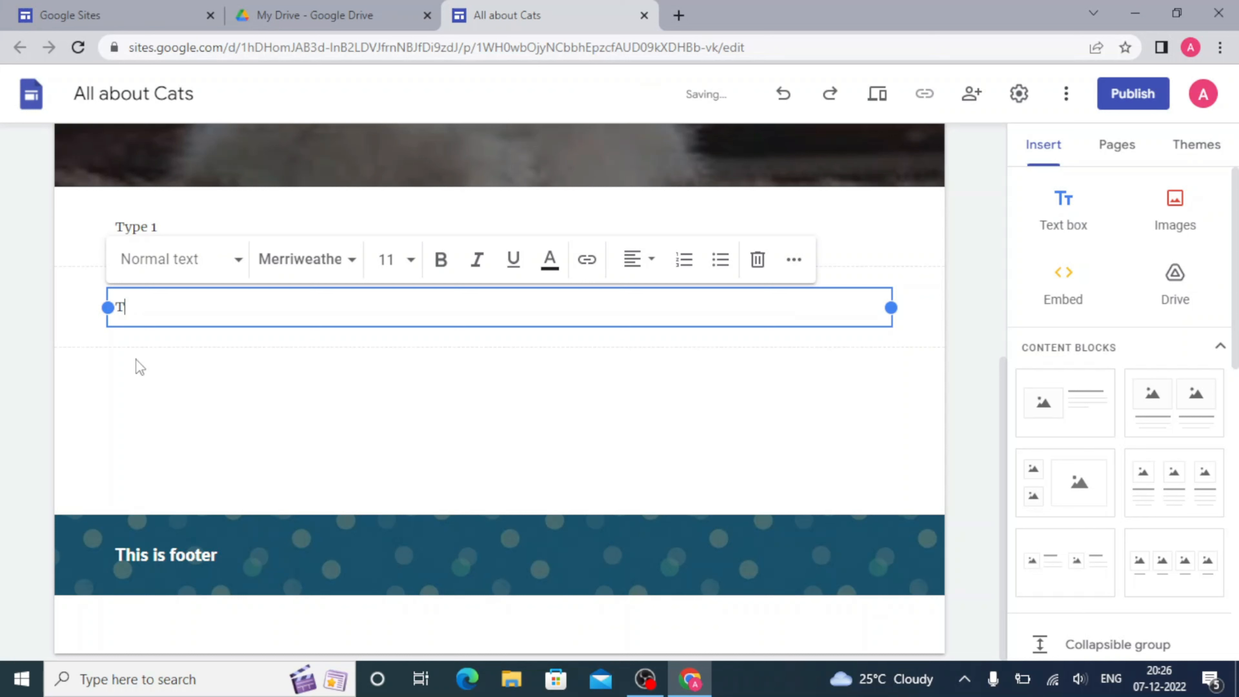
text(ype 2)
click(190, 342)
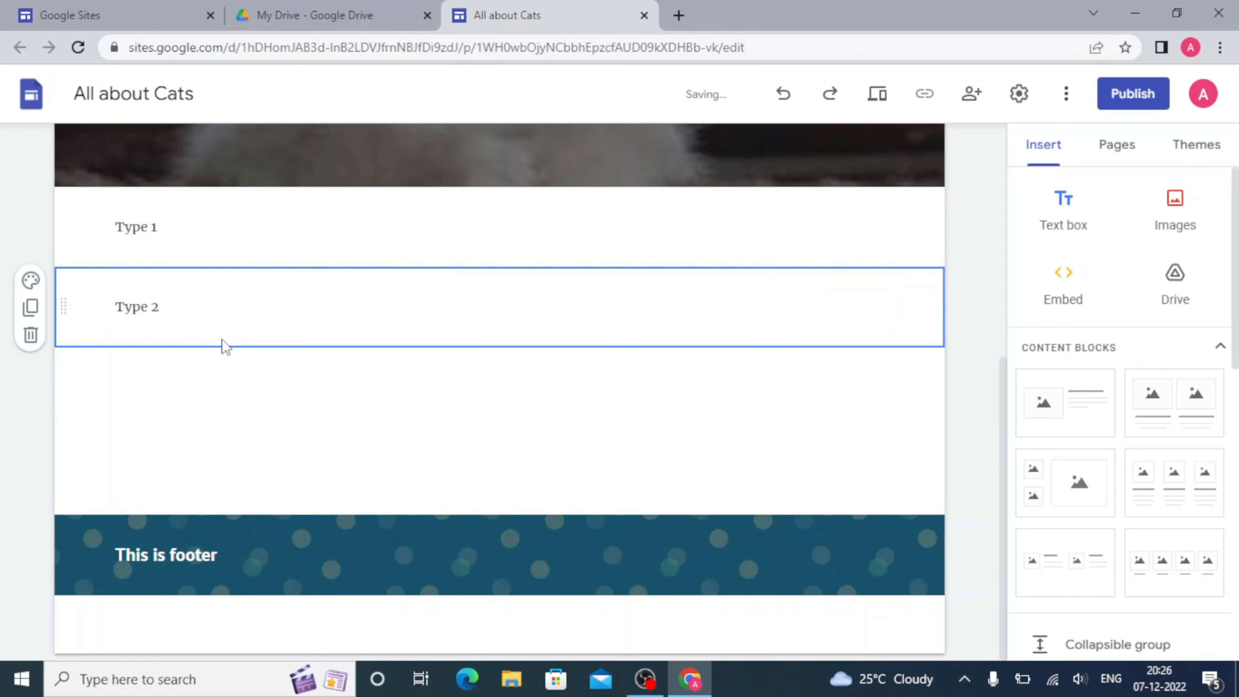
- Narrow the "Type 1" text box until it is only slightly wider than its text
click(362, 240)
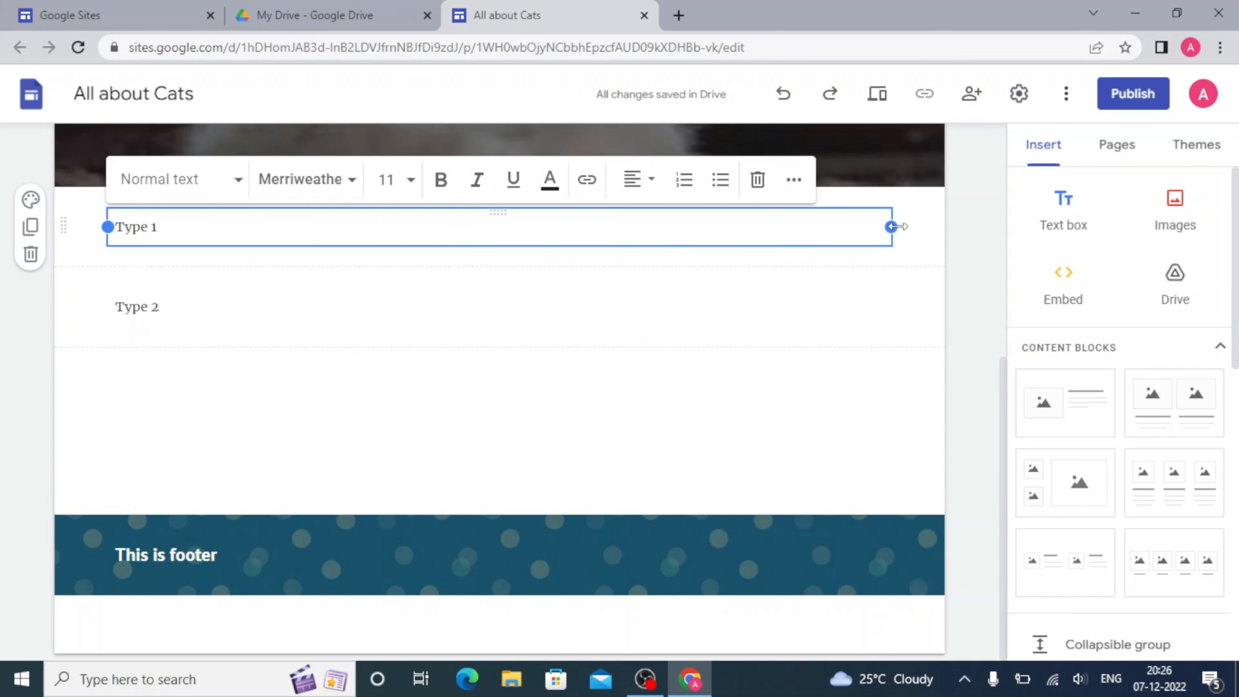
drag(891, 227, 743, 225)
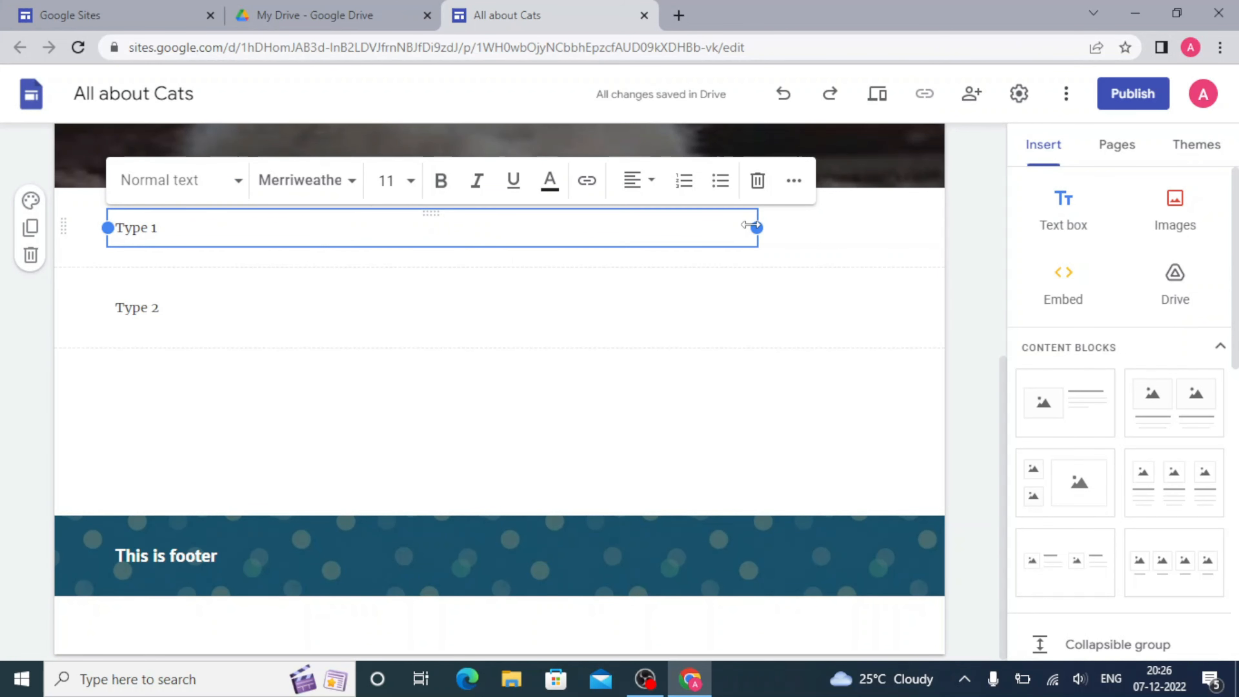
drag(753, 227, 242, 244)
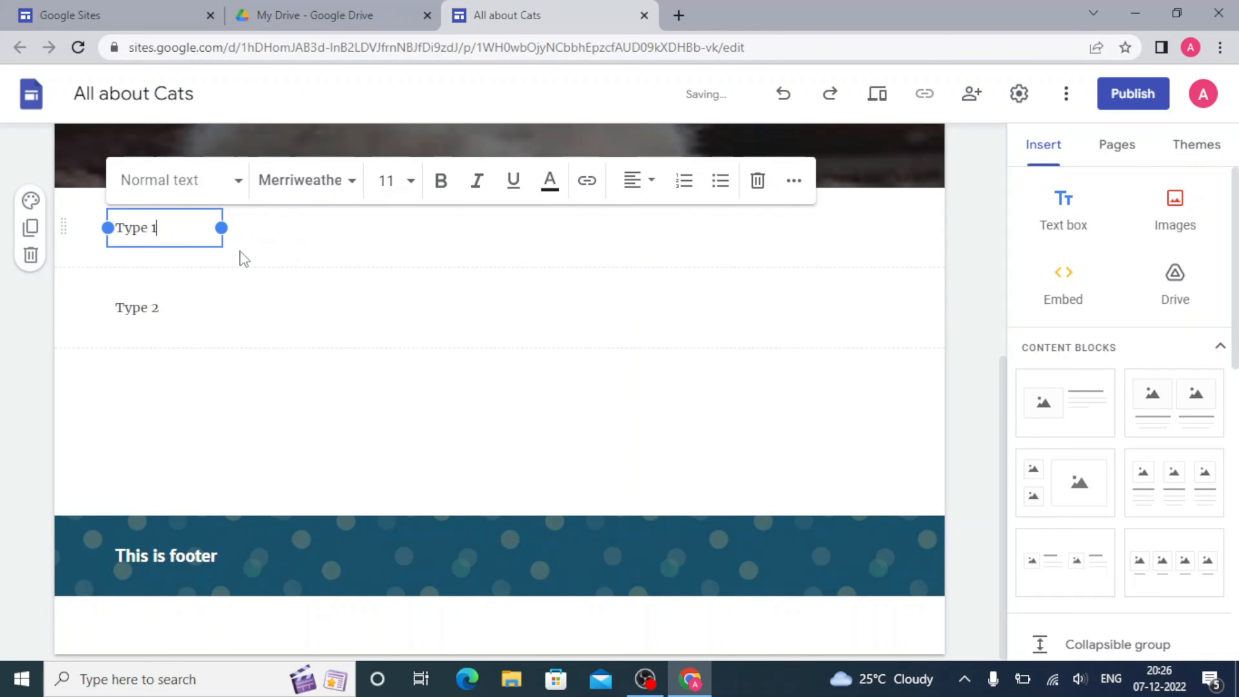
- Narrow the "Type 2" text box to a short width around its text
click(226, 298)
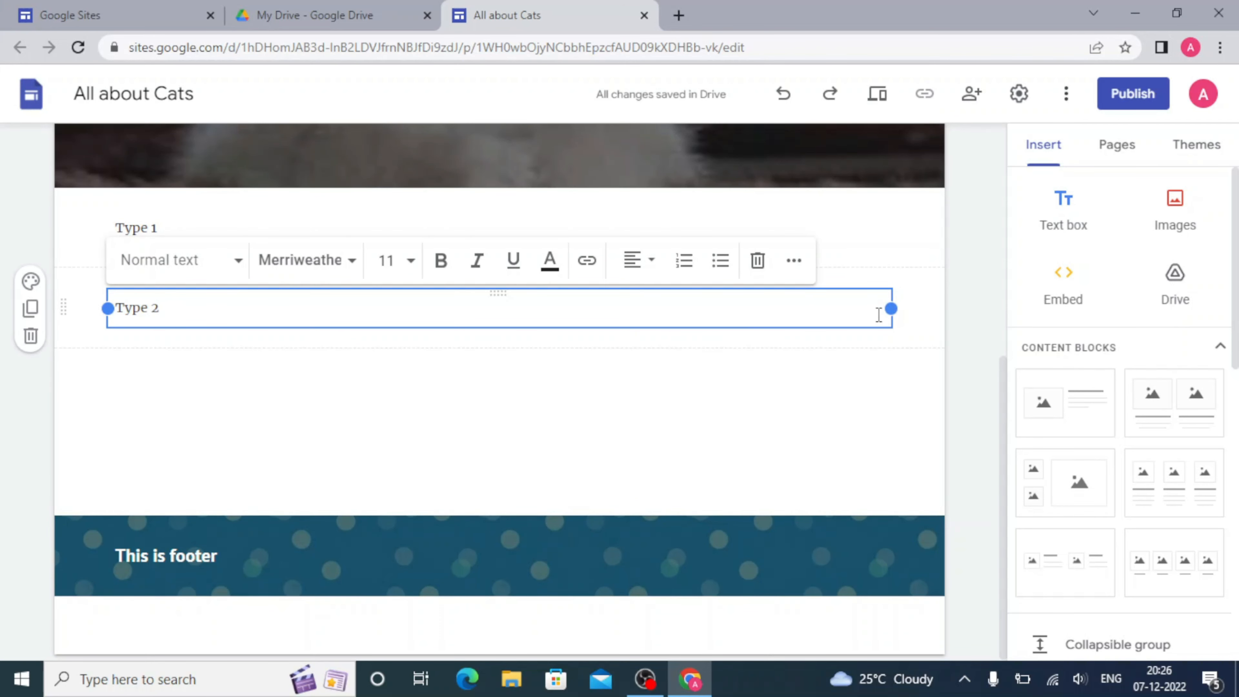
drag(891, 309, 719, 293)
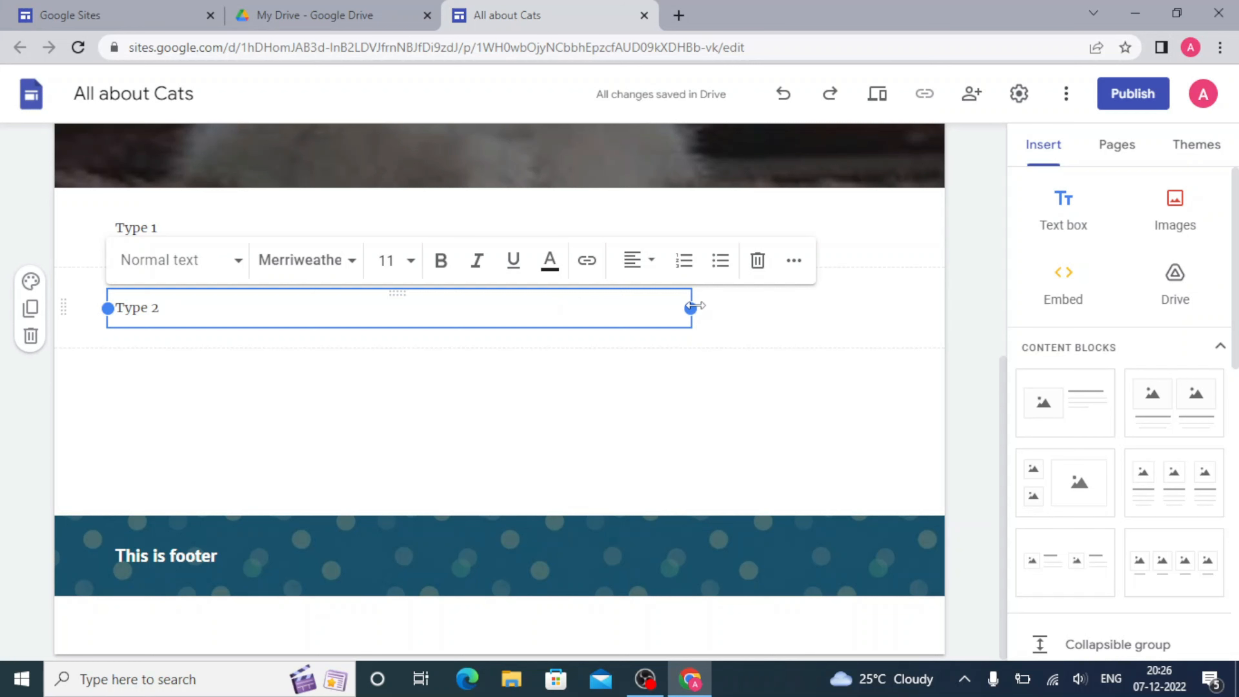
drag(692, 306, 444, 304)
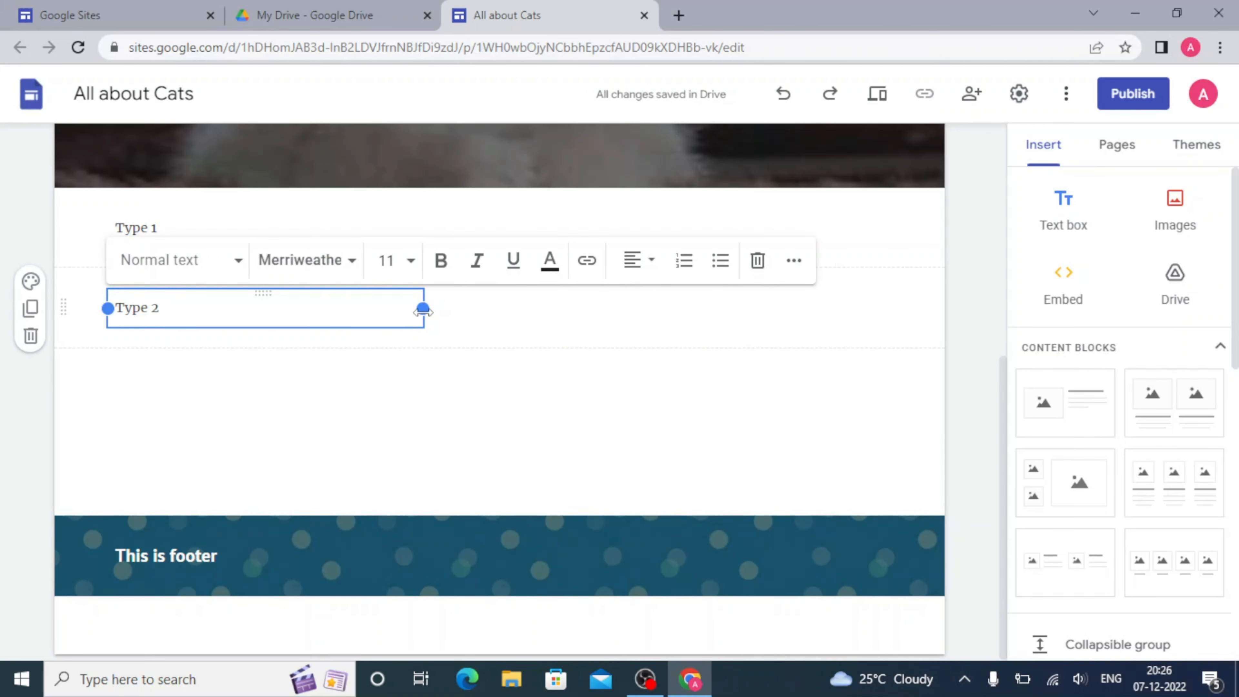
drag(422, 308, 288, 300)
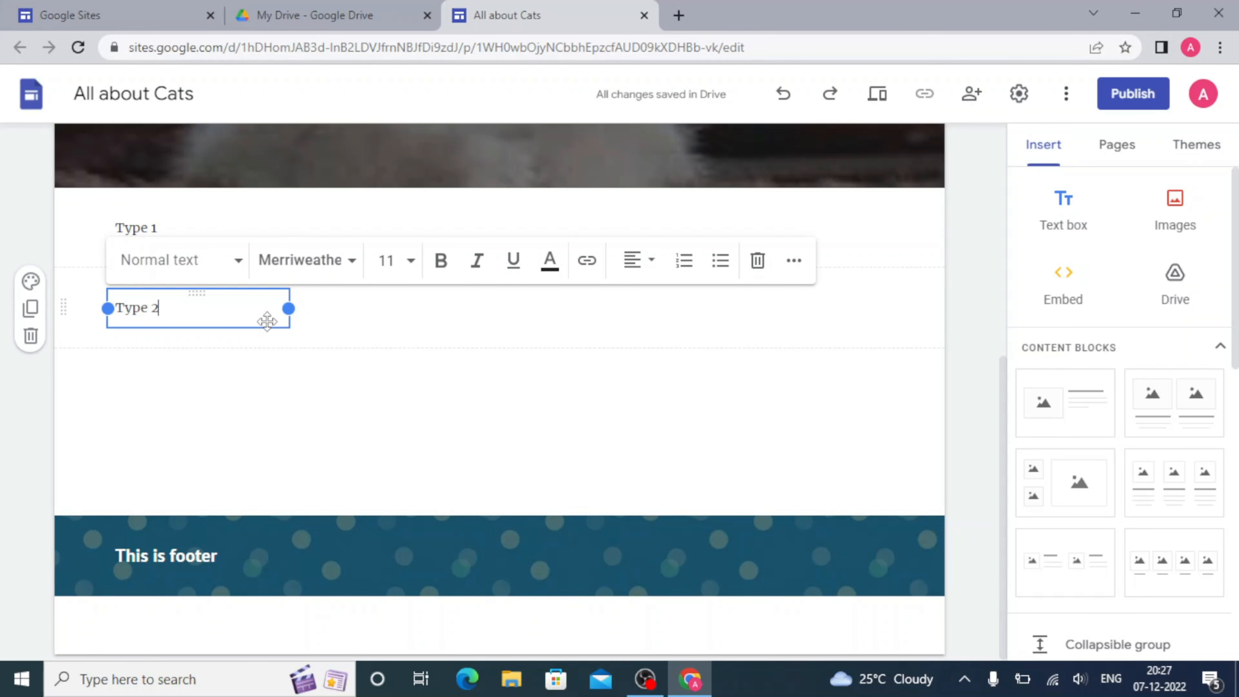
- Move the "Type 2" text box into the same row as "Type 1", toward the row's opposite end
mouse_move(159, 308)
mouse_down()
mouse_move(133, 307)
mouse_move(150, 308)
mouse_up()
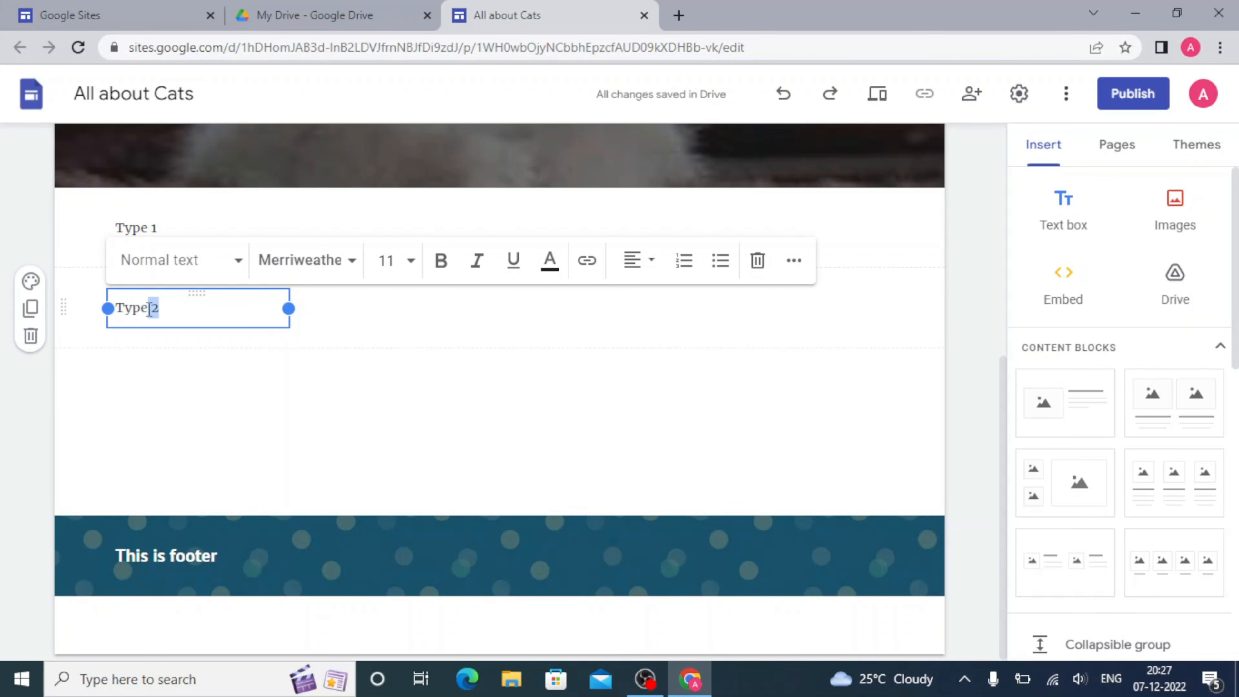
click(170, 309)
mouse_move(288, 307)
mouse_down()
mouse_move(312, 307)
mouse_move(285, 307)
mouse_up()
drag(195, 291, 170, 295)
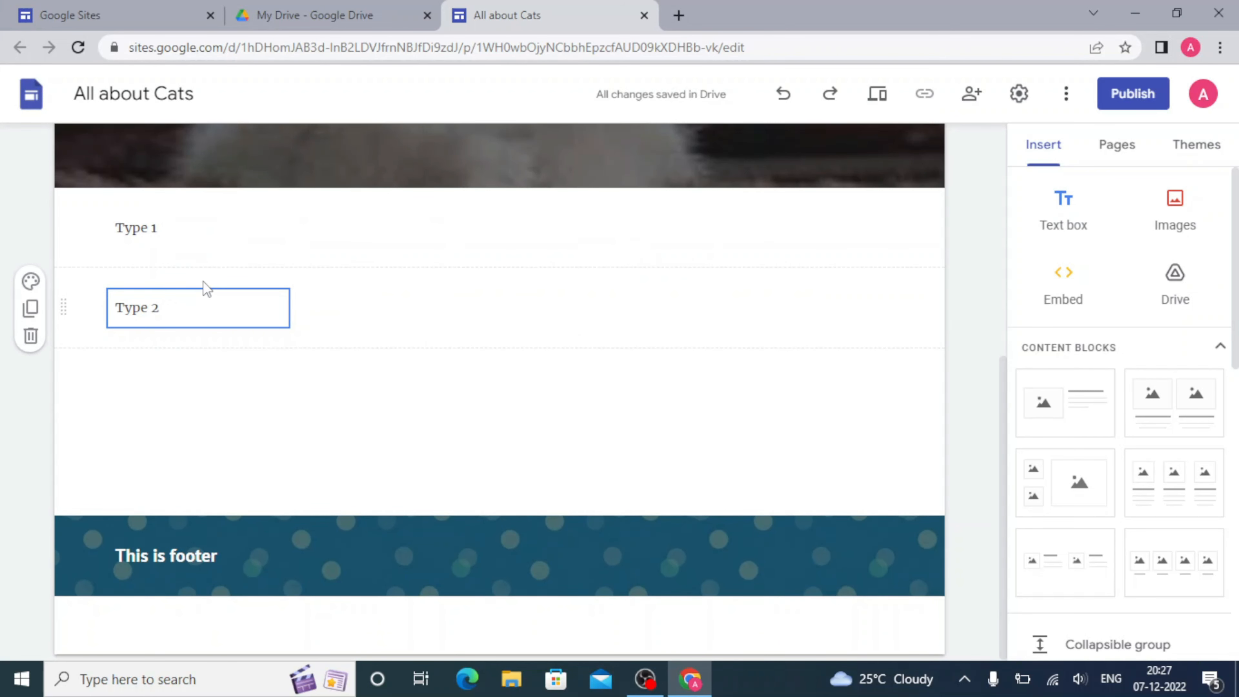
drag(197, 290, 449, 285)
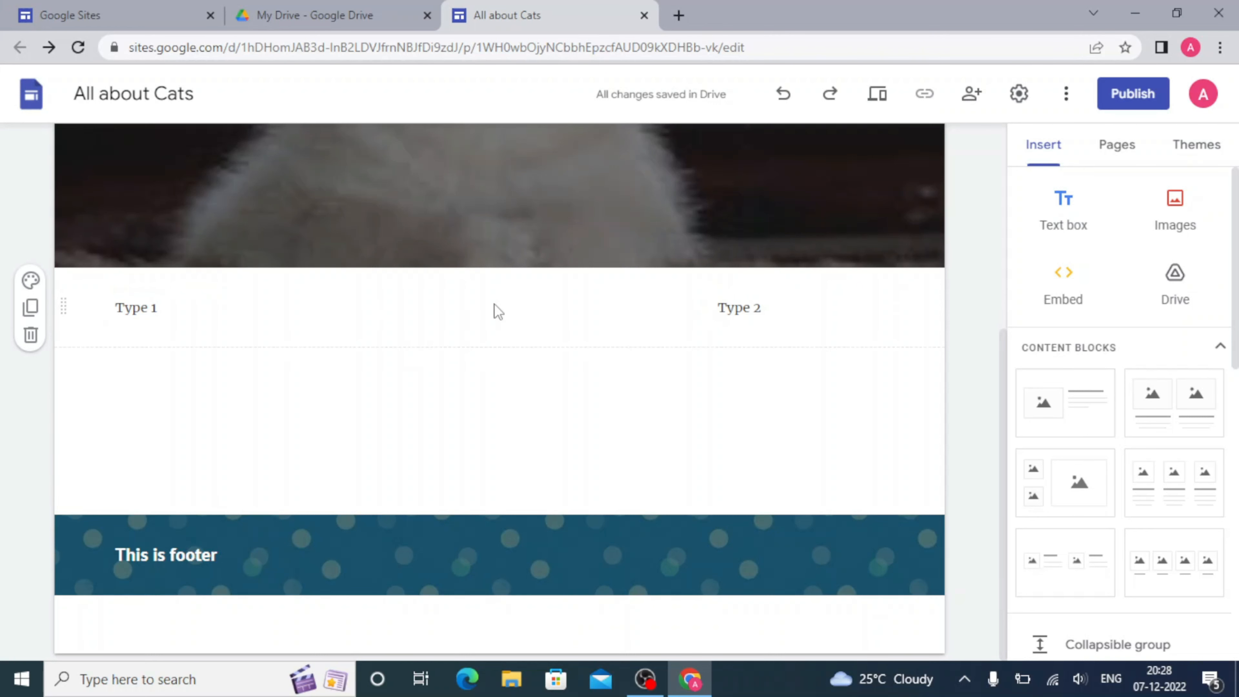
- Upload the image cat3 from the Desktop into the space between the "Type 1" and "Type 2" text boxes
click(445, 308)
double_click(445, 308)
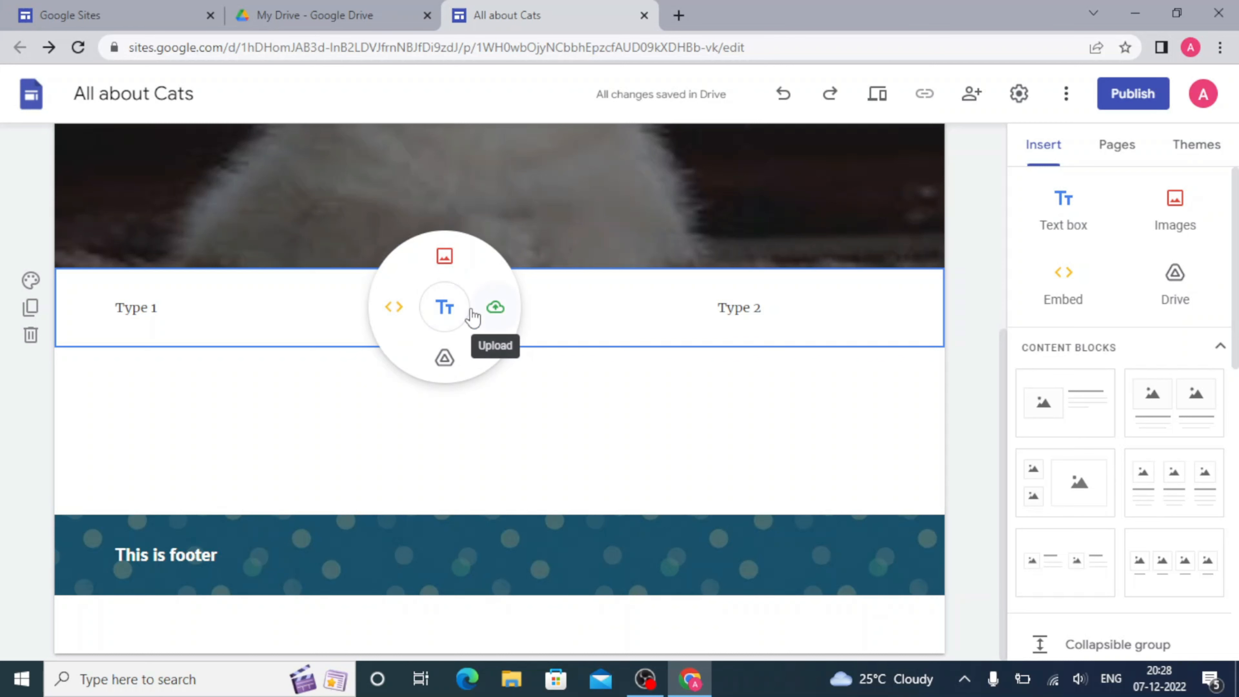
click(496, 311)
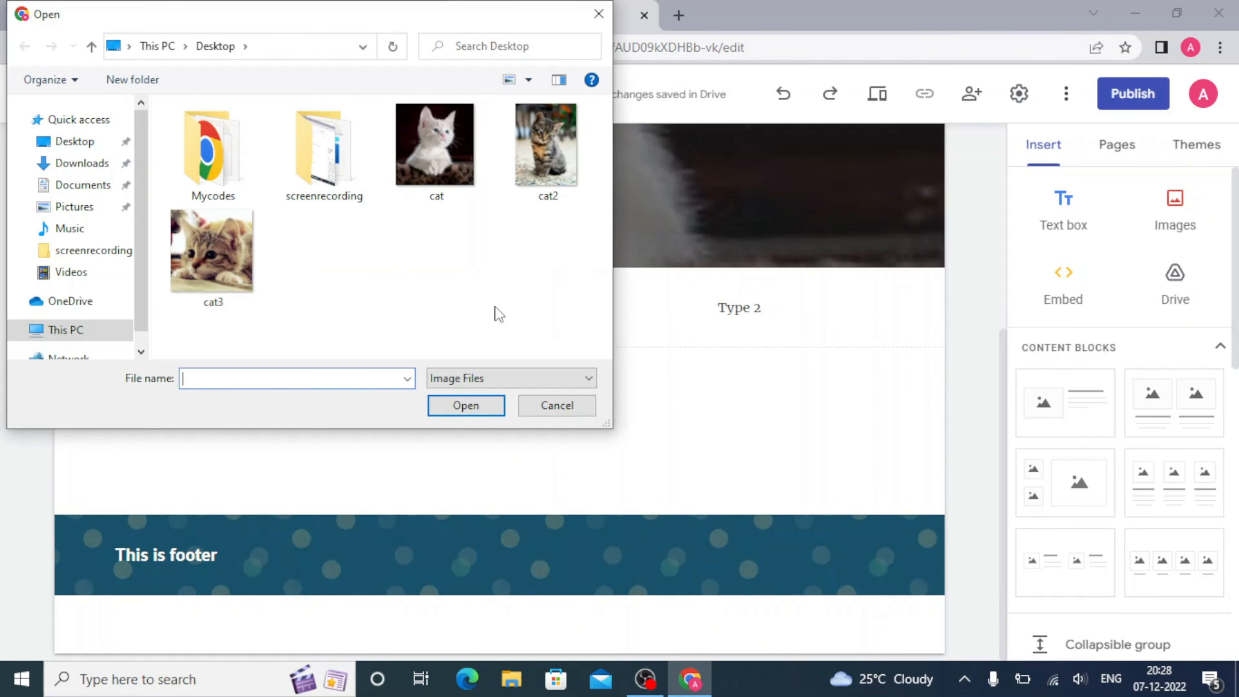
click(201, 242)
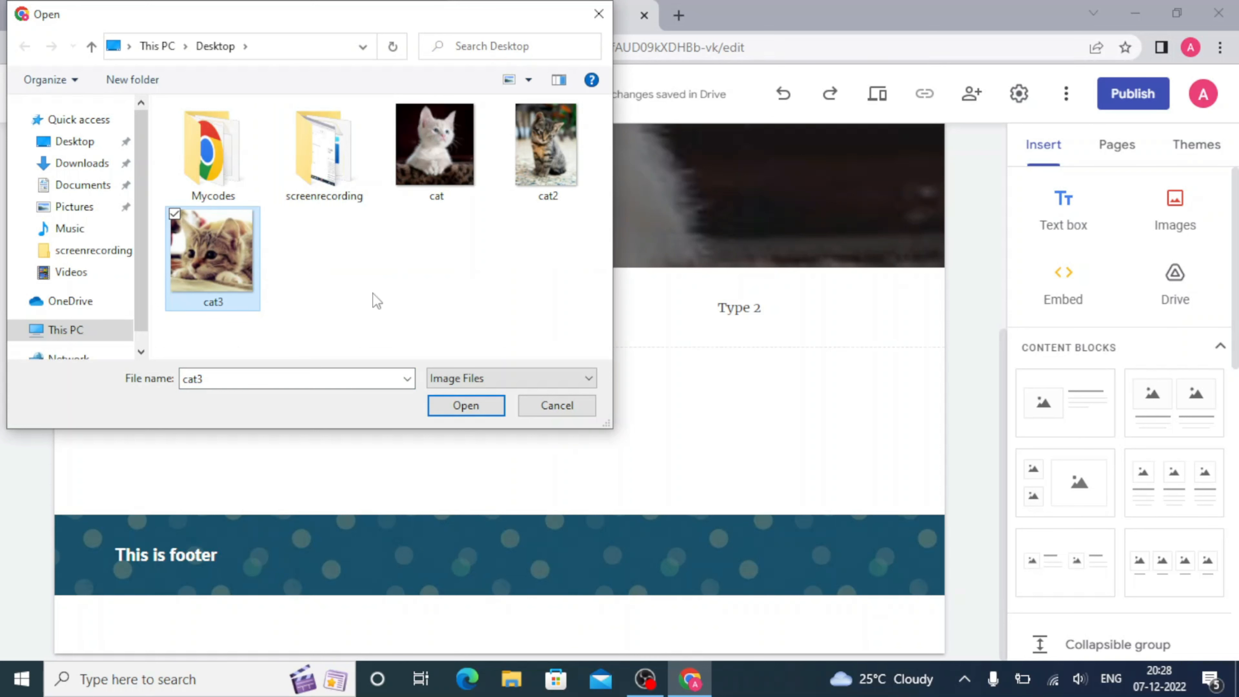
click(466, 405)
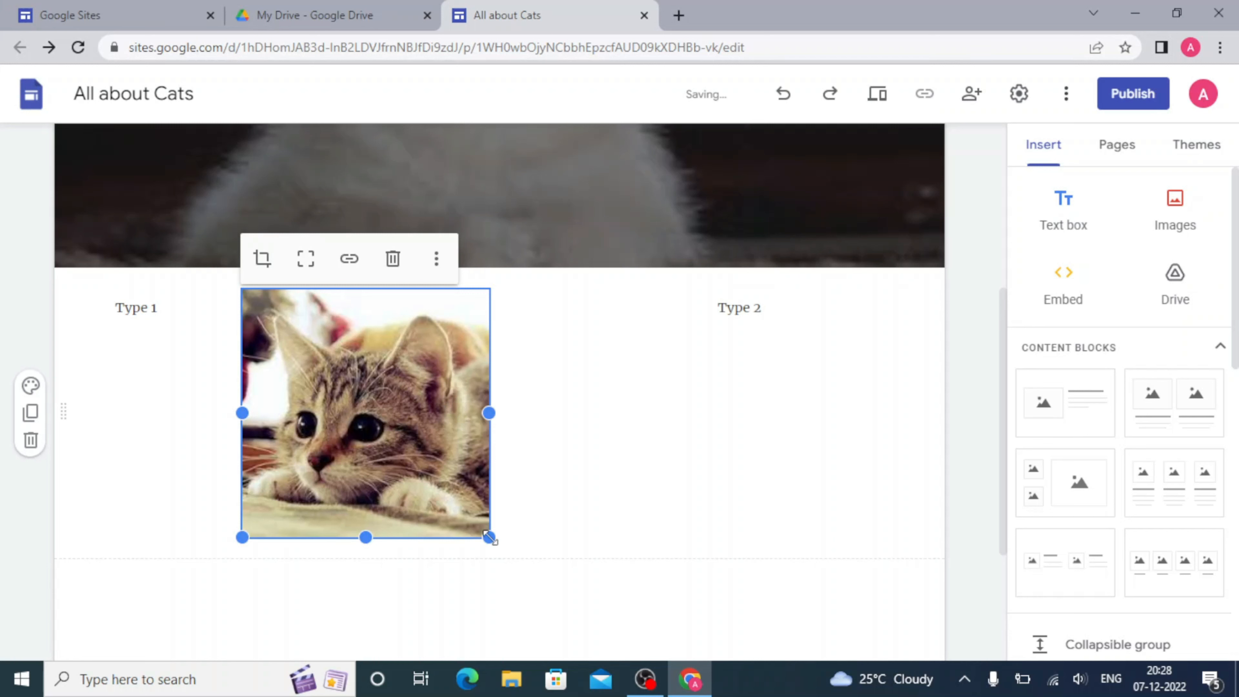
- Shrink the kitten image to a small, wide rectangle, keeping its crop zoom at the minimum
drag(489, 537, 422, 471)
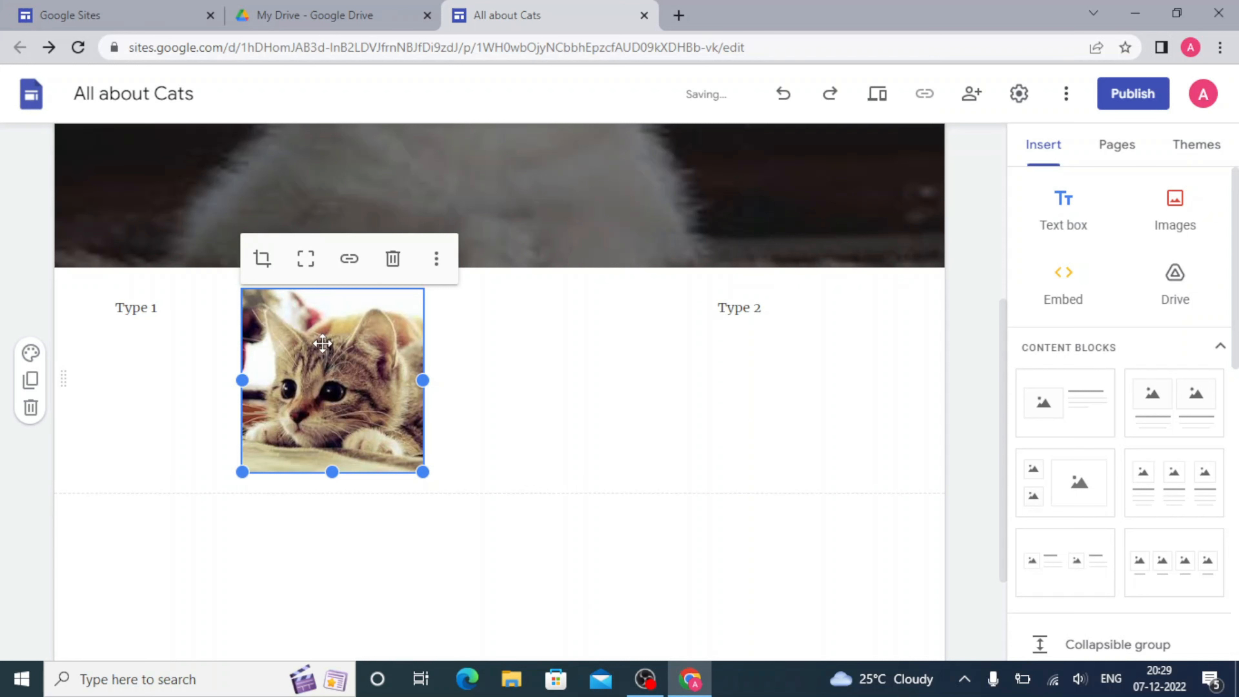
click(266, 267)
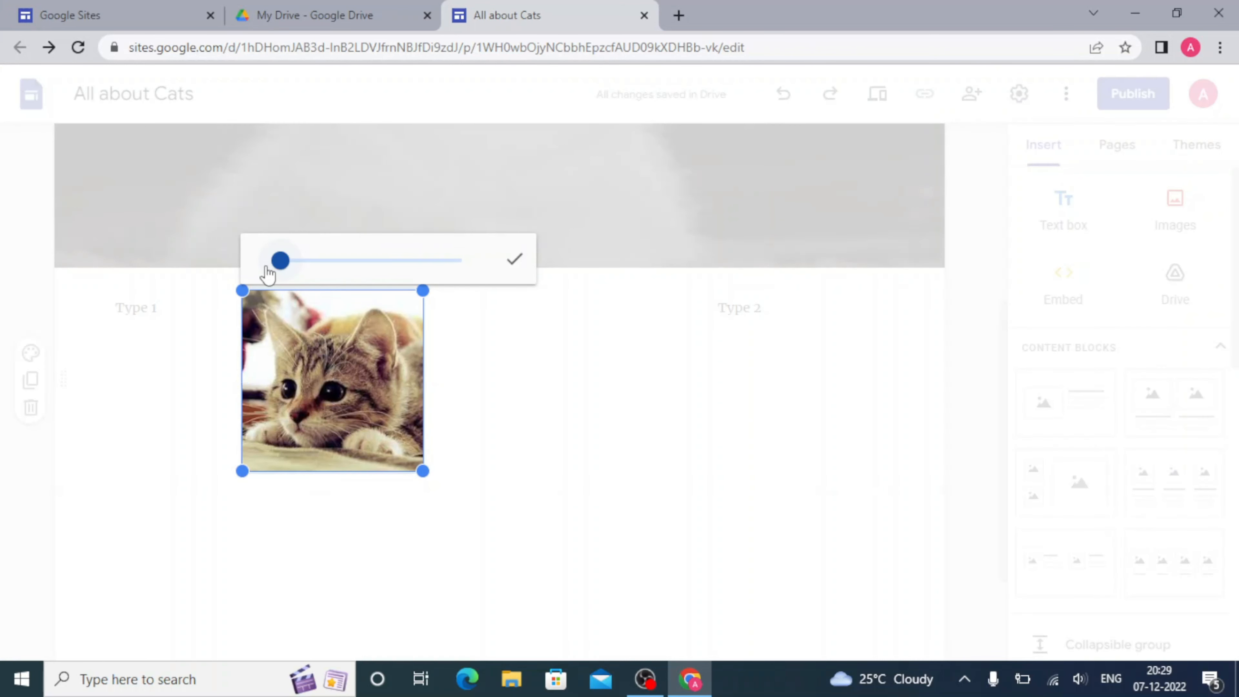
mouse_move(285, 270)
mouse_down()
mouse_move(314, 269)
mouse_move(279, 263)
mouse_up()
click(517, 261)
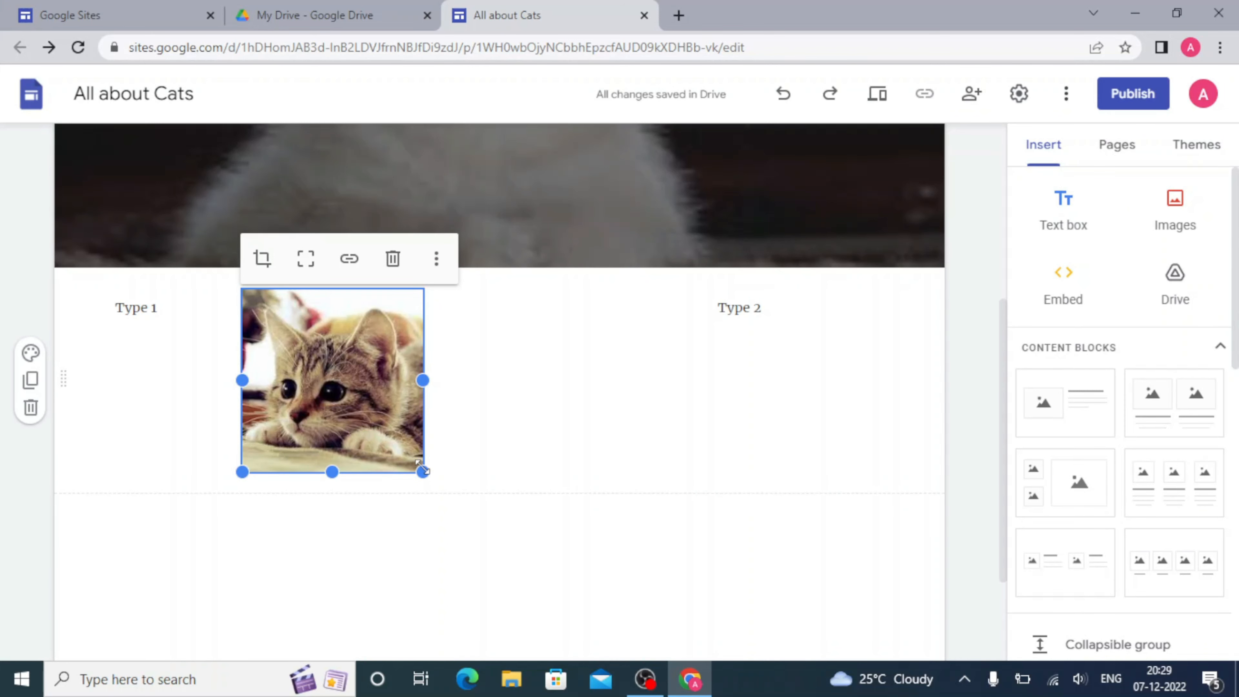
drag(419, 465, 397, 384)
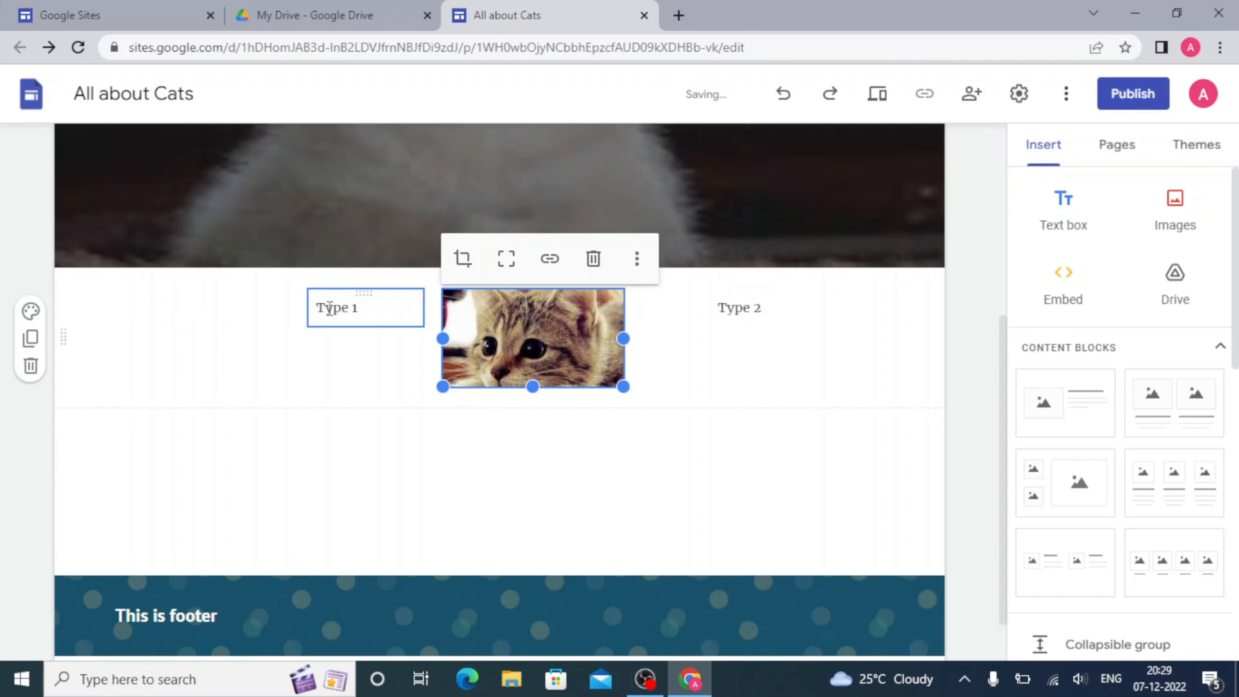
- Move the "Type 1" text box back to the start of the row and shift the kitten image closer to it
drag(359, 291, 134, 295)
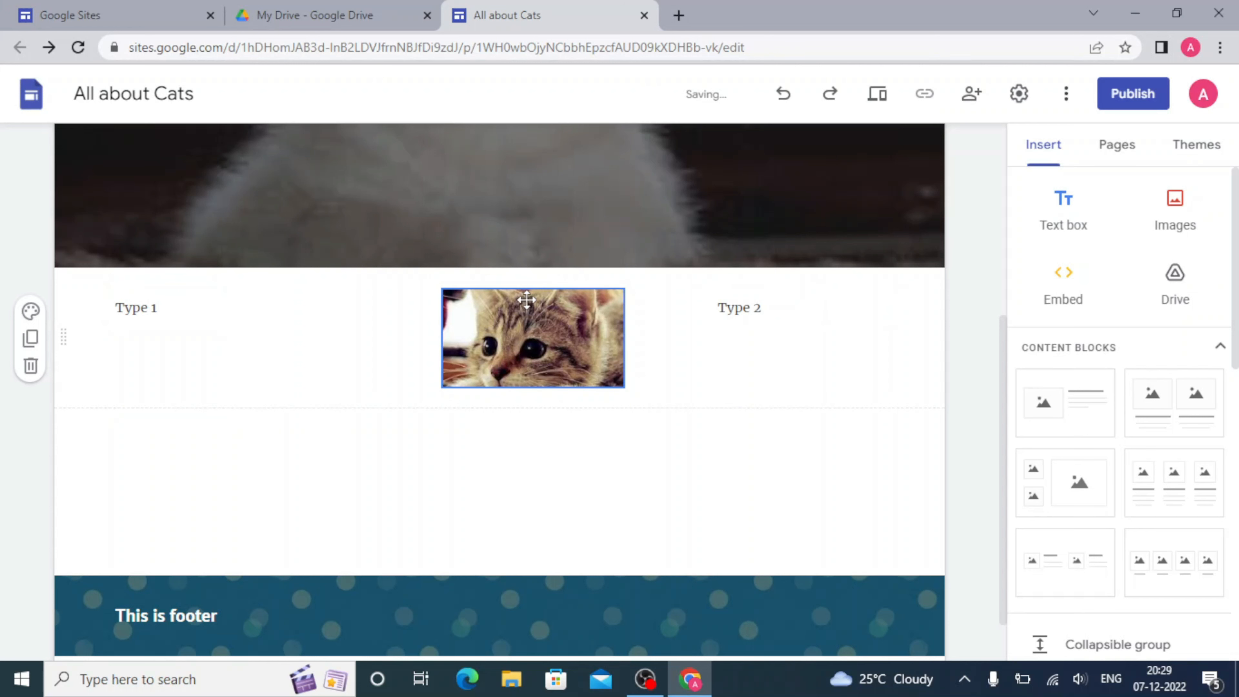
drag(507, 296, 439, 298)
drag(401, 304, 397, 295)
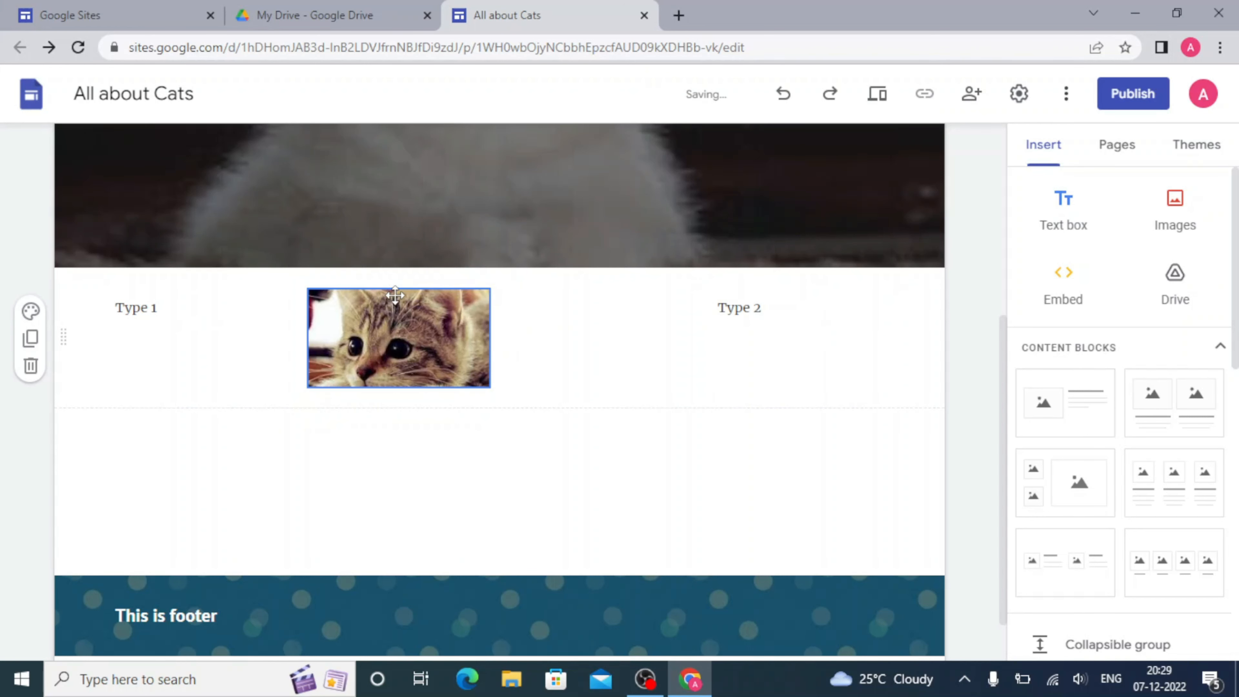
drag(395, 296, 432, 296)
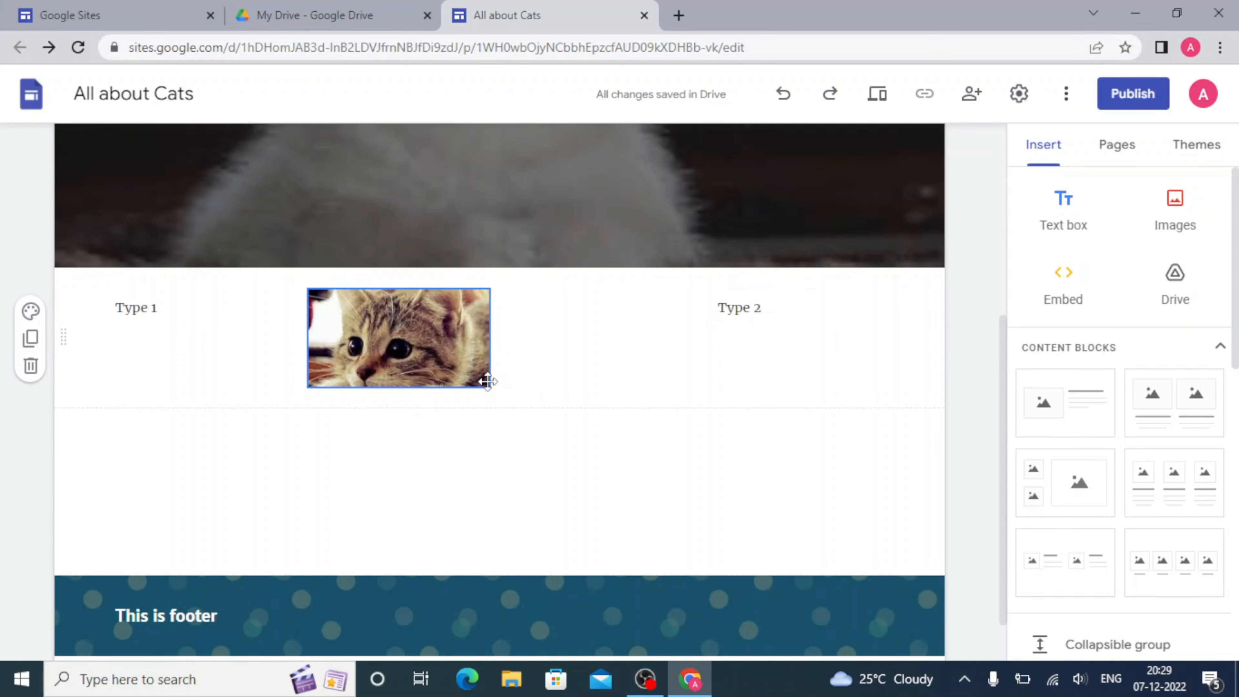
- Enlarge the kitten image in width and height so the kitten's whole face and paws fit in the frame
drag(484, 384, 591, 391)
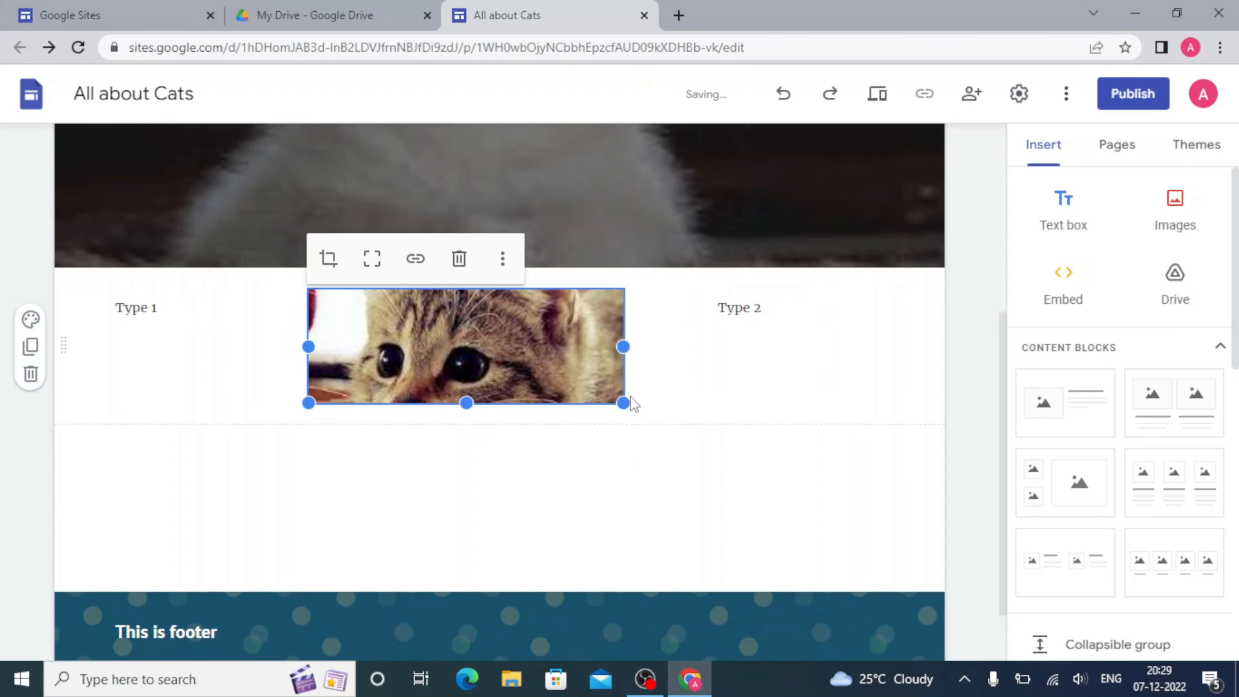
drag(623, 401, 559, 380)
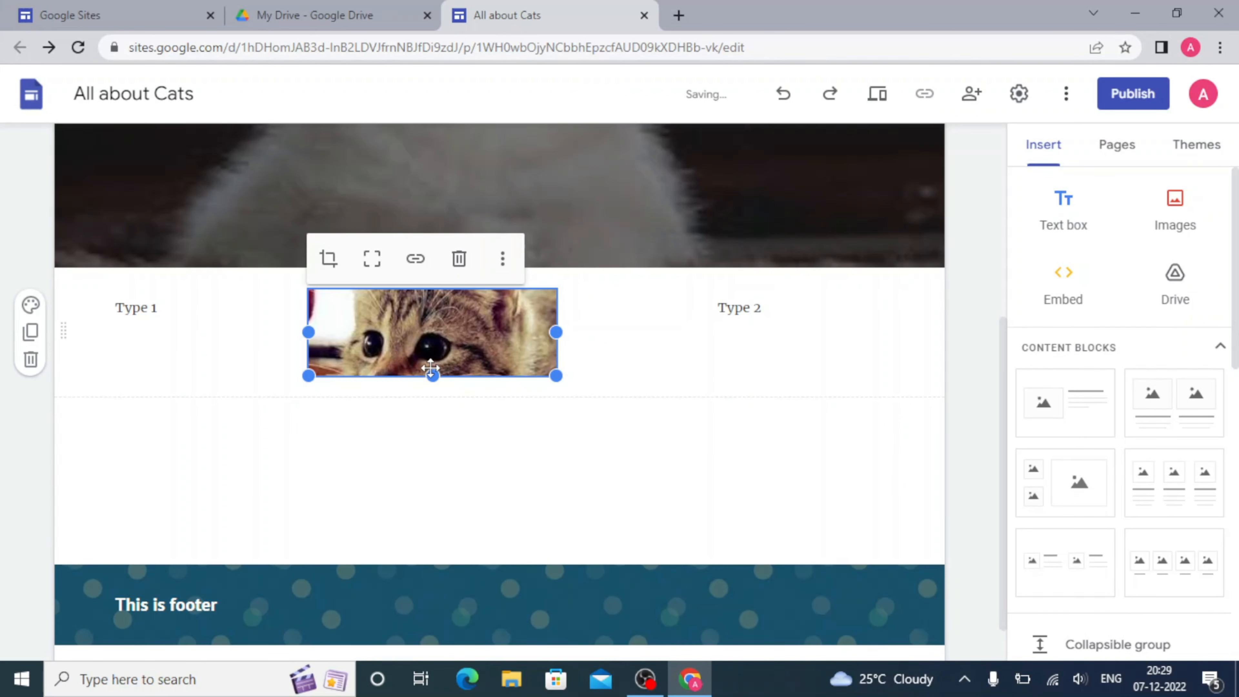
drag(430, 371, 433, 486)
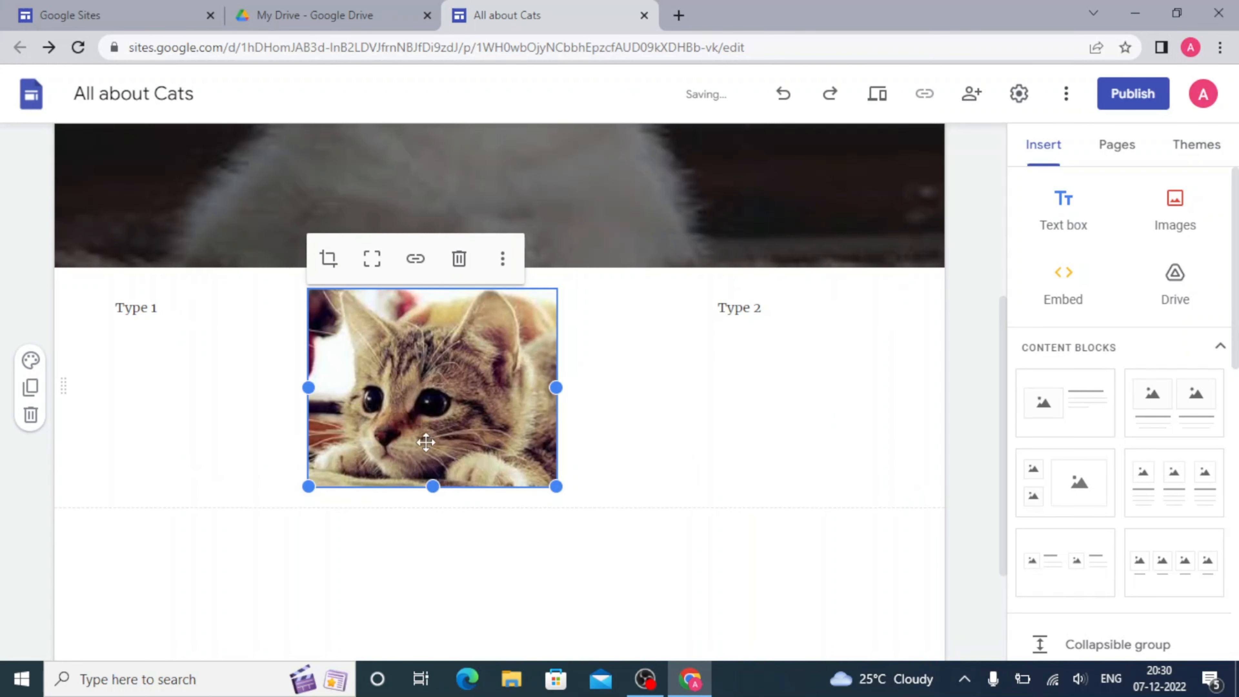
click(720, 375)
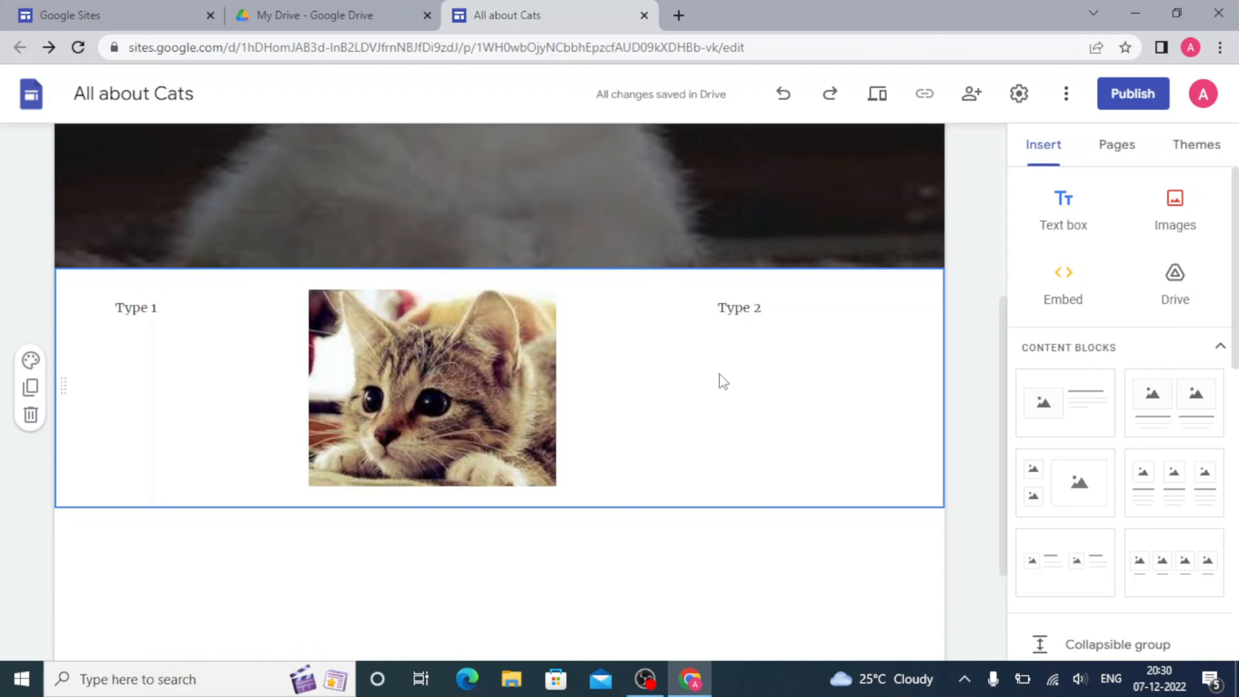
- Add a three-column captioned image block and a block of two small images with side text below the kitten image
click(442, 367)
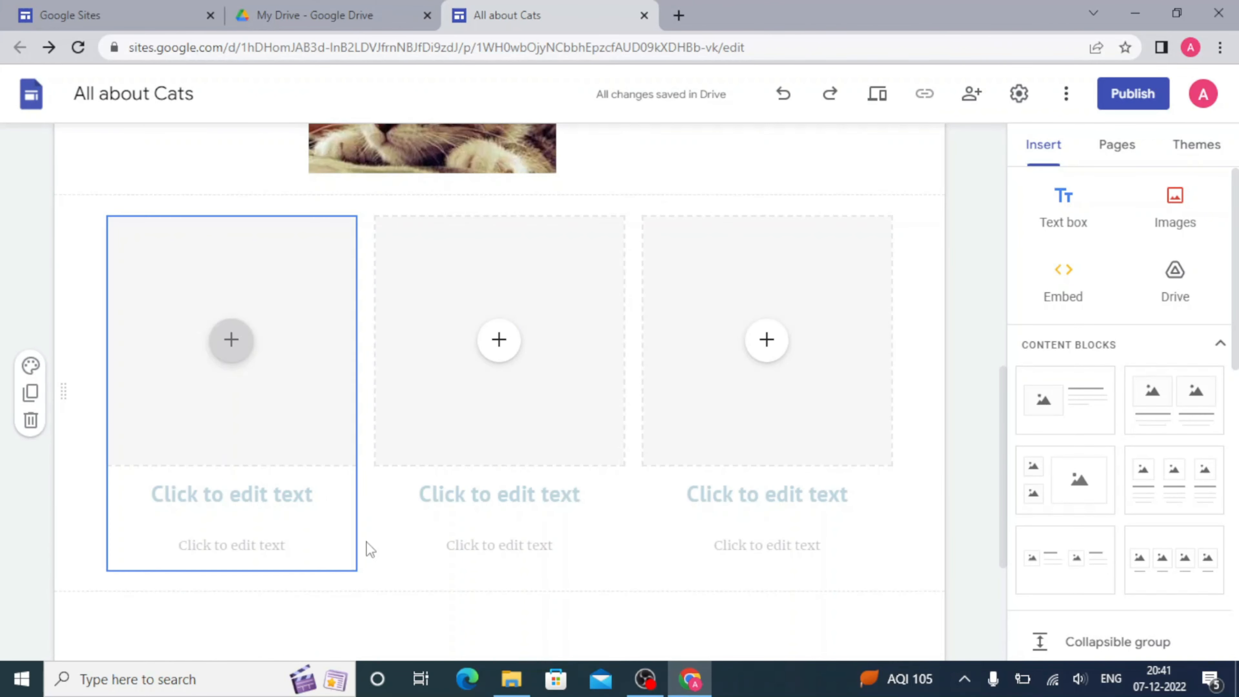
click(1078, 551)
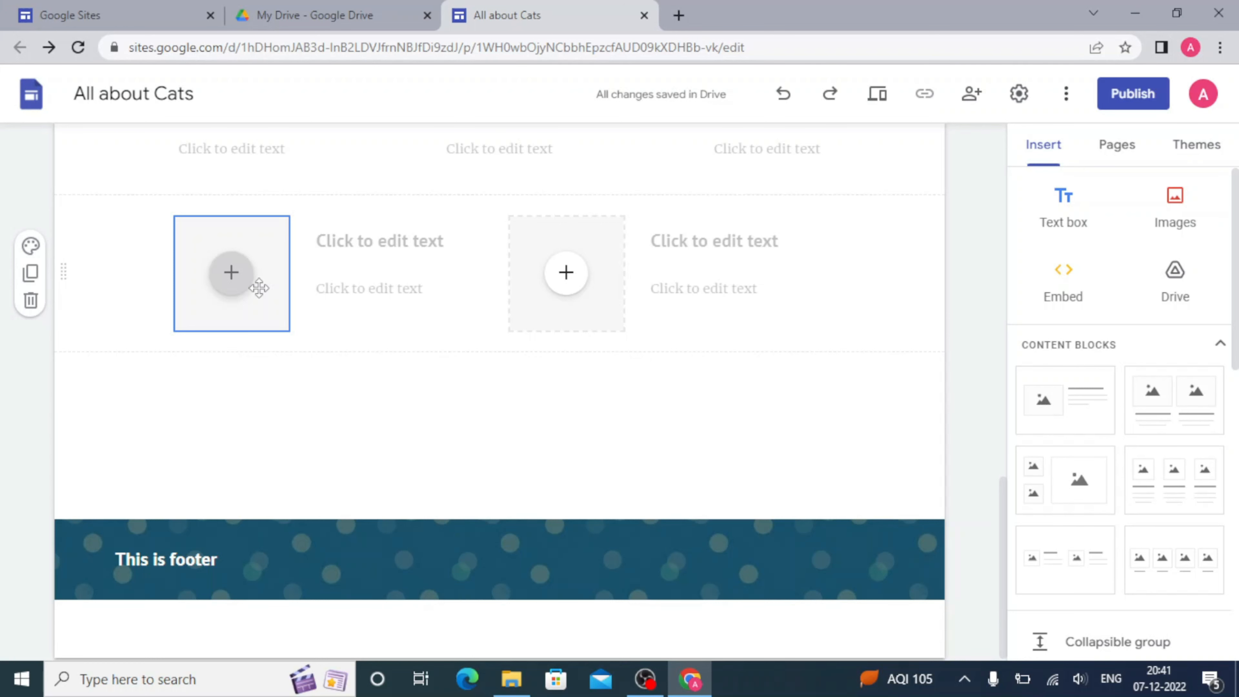
- Look through the insertable page elements, from Collapsible group down to Charts
scroll(1219, 345, down, 1)
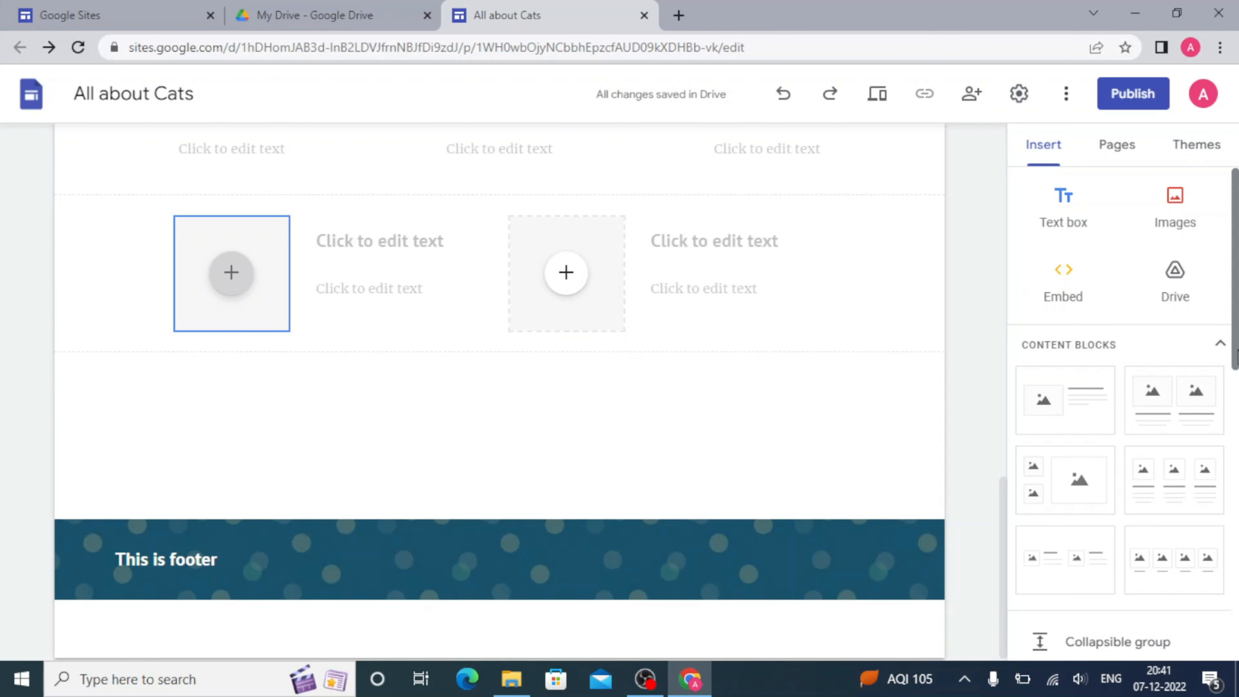
scroll(1122, 410, down, 6)
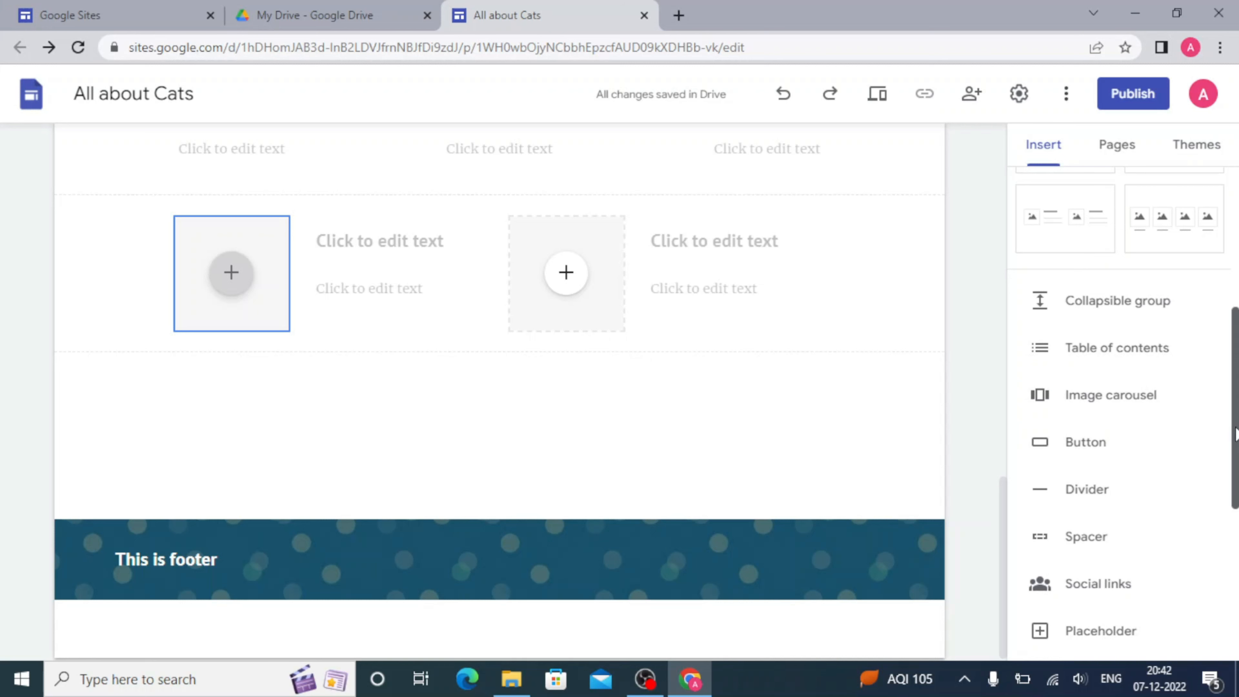
scroll(1234, 429, down, 2)
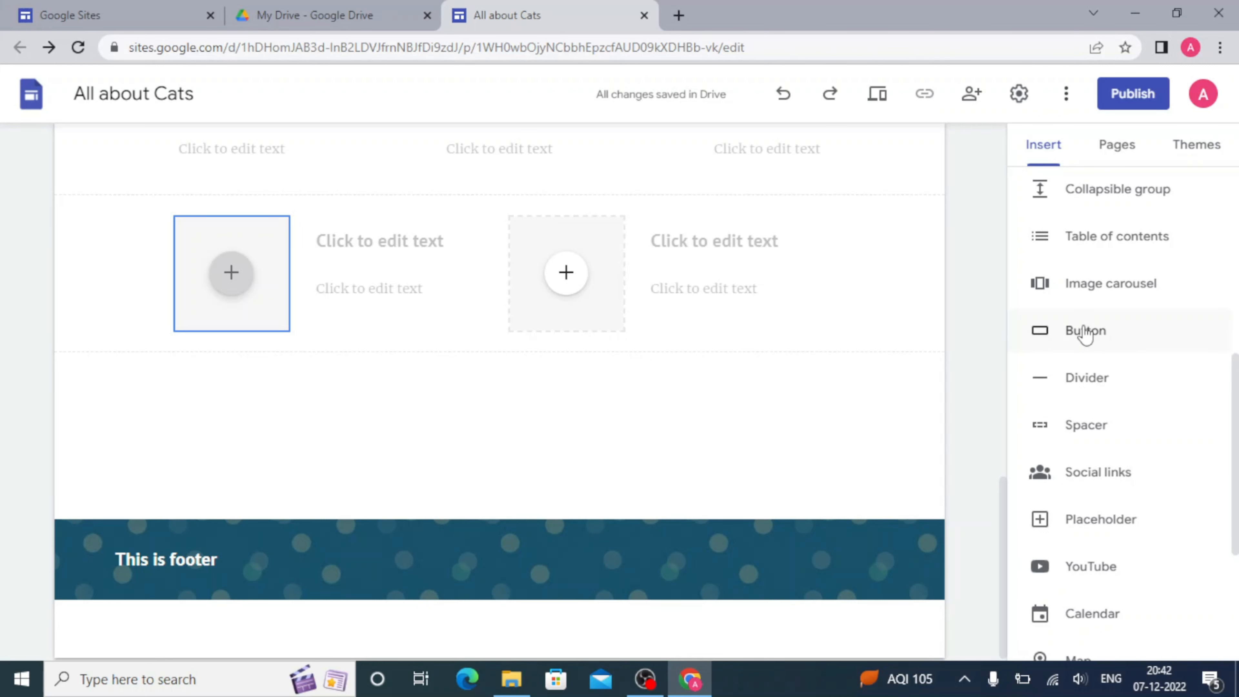
scroll(1233, 422, down, 1)
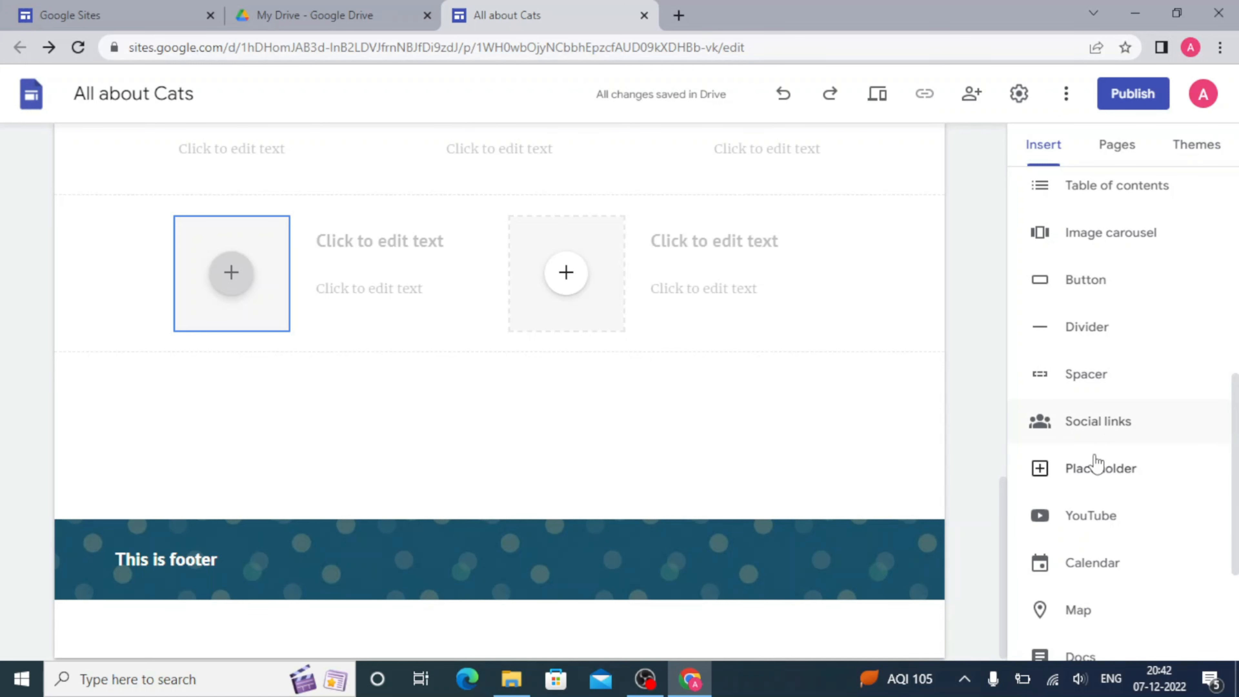
scroll(1190, 481, down, 3)
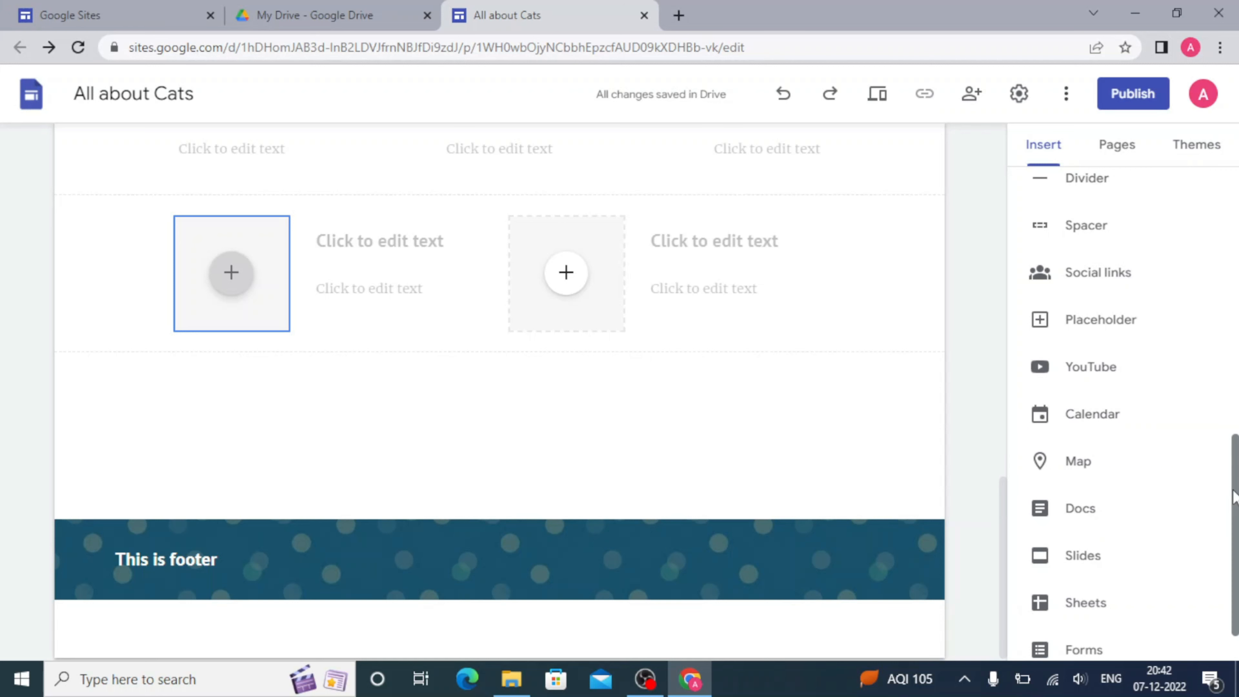
scroll(1122, 424, down, 1)
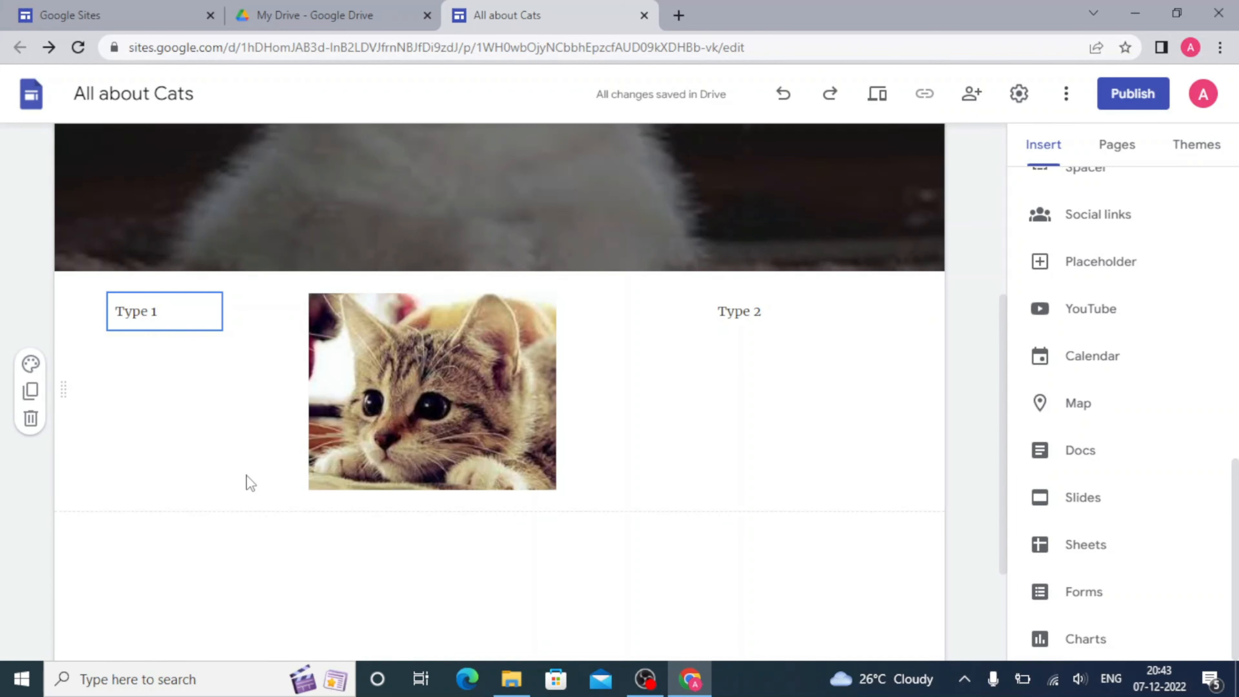
- Add a new page named "Page 2" to the site
click(1105, 164)
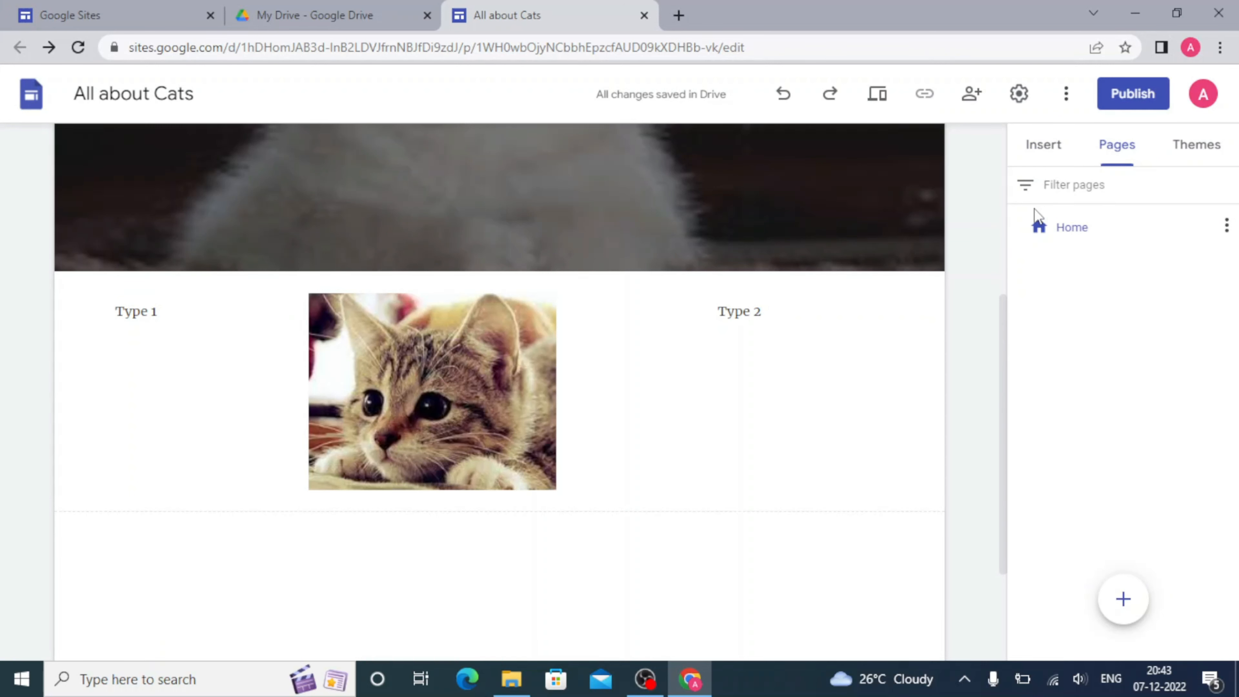
mouse_move(1121, 602)
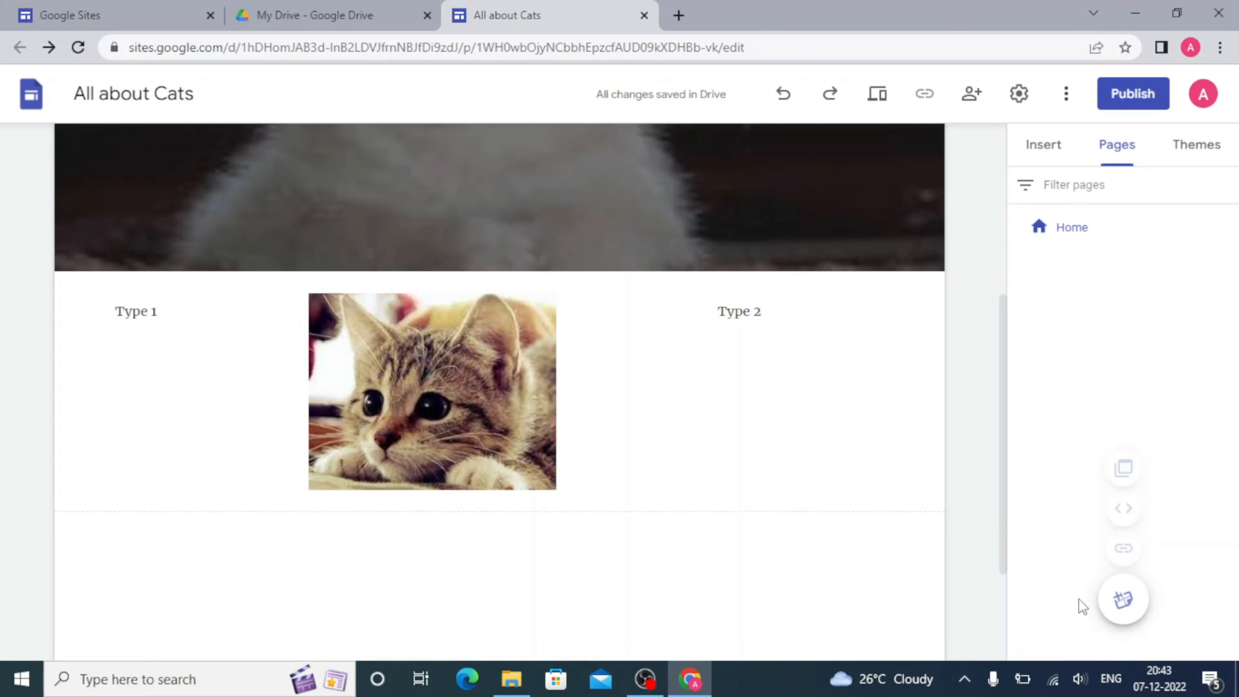
click(1123, 601)
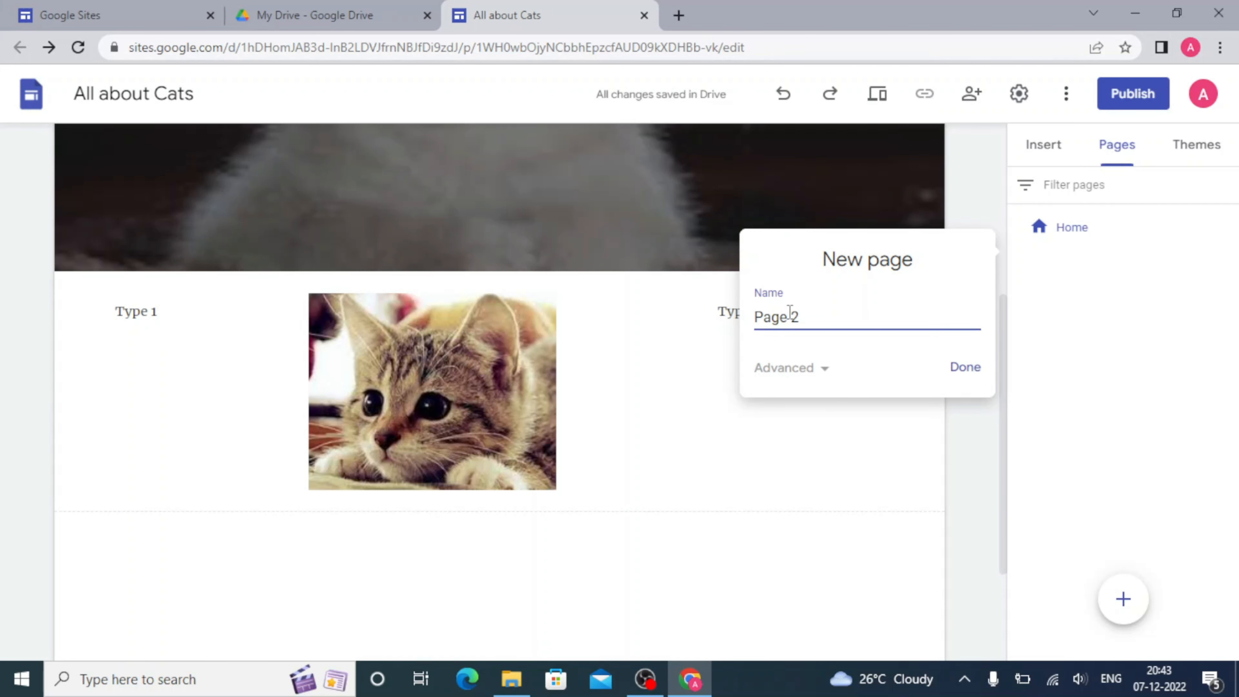
key(Return)
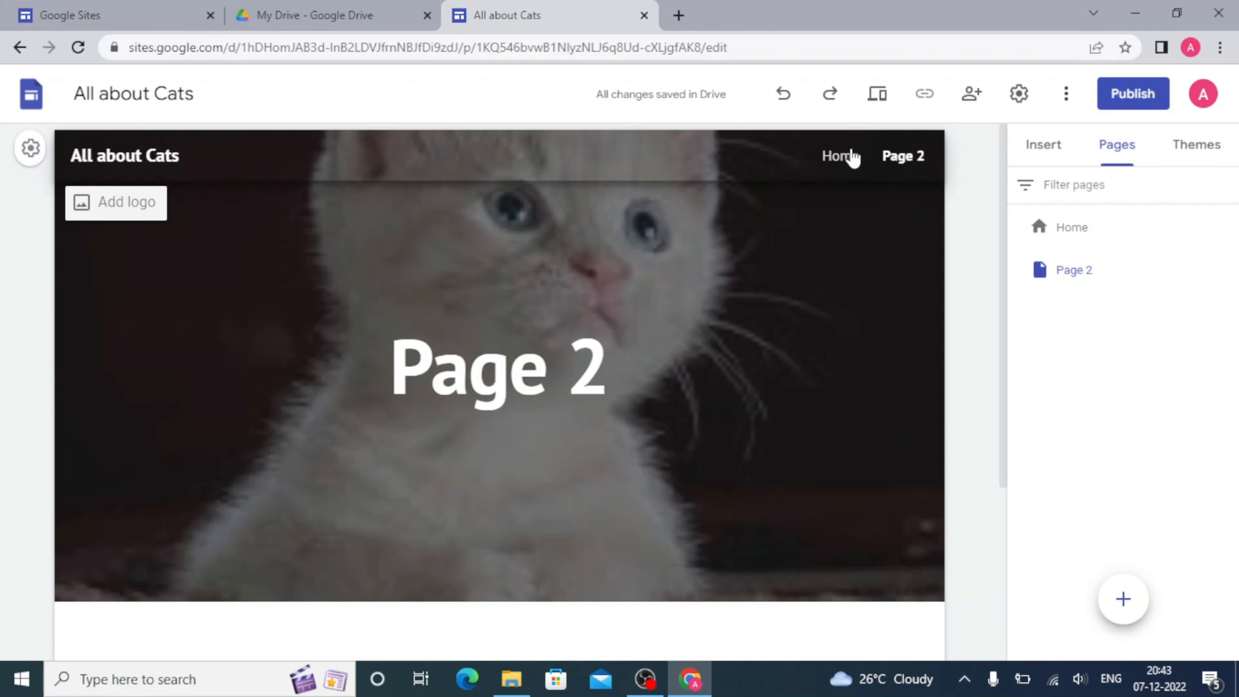
- Switch to Home and back to Page 2 through the site's navigation links, and look over Page 2 down to its footer
click(847, 156)
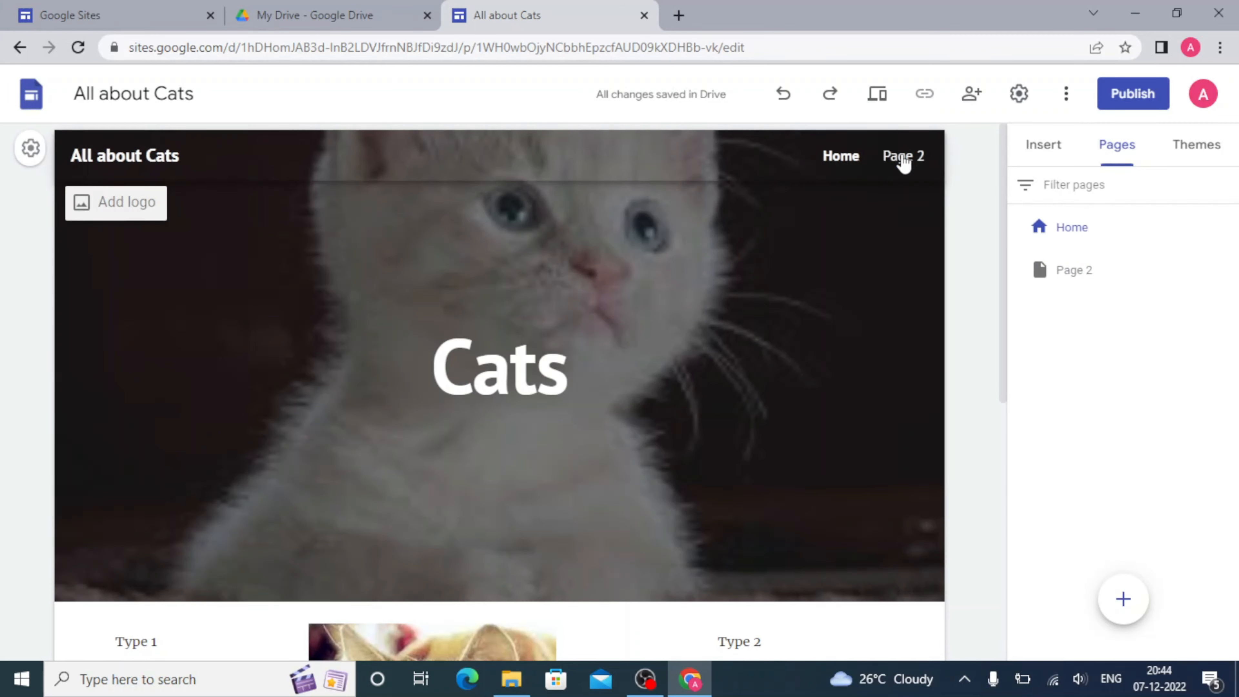
click(901, 158)
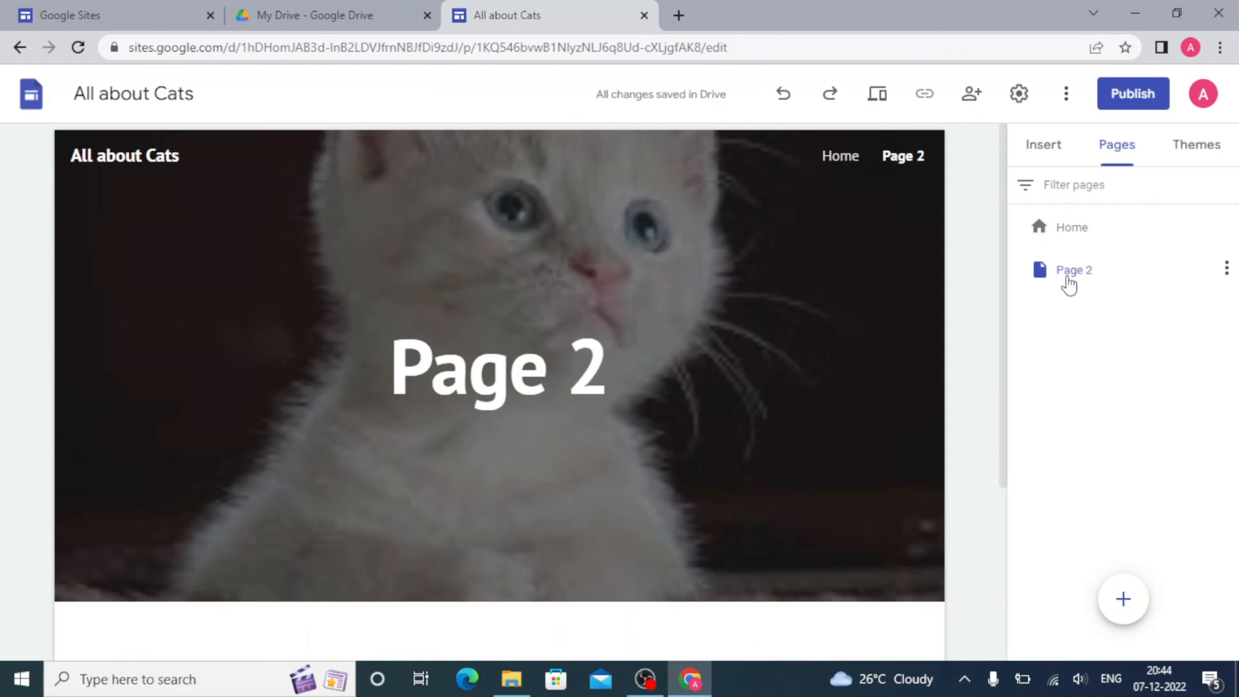
scroll(1009, 380, down, 4)
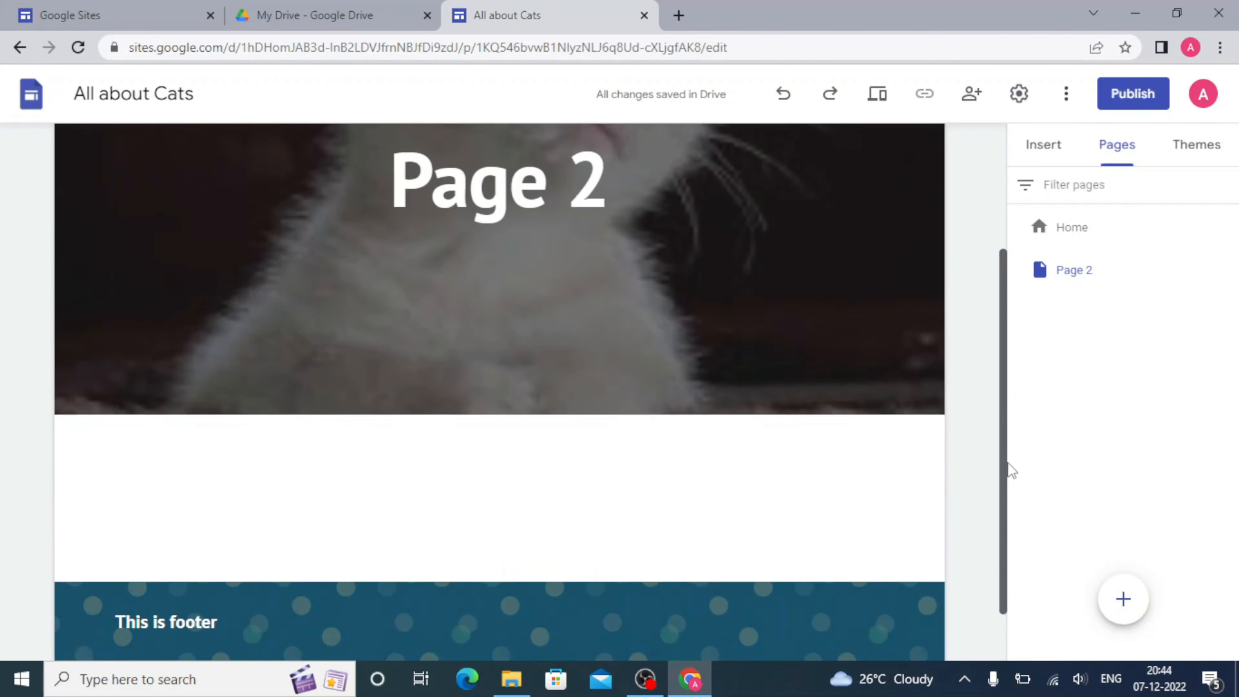
scroll(1007, 467, up, 5)
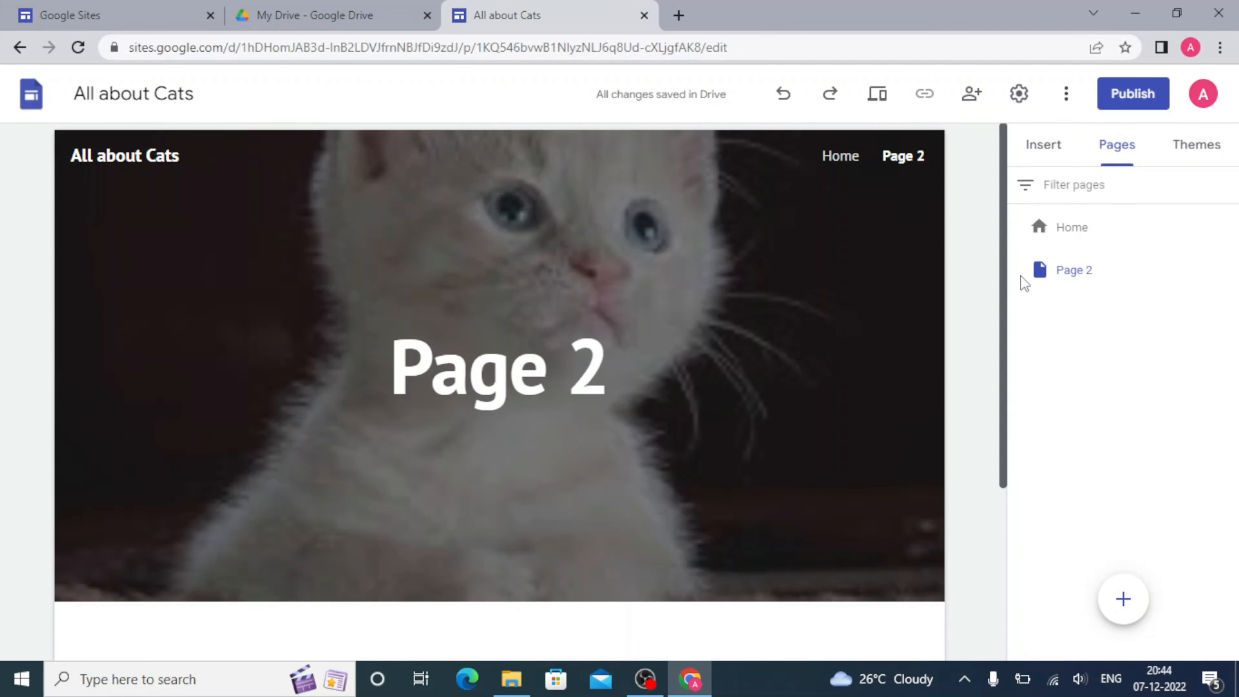
drag(1000, 274, 1012, 61)
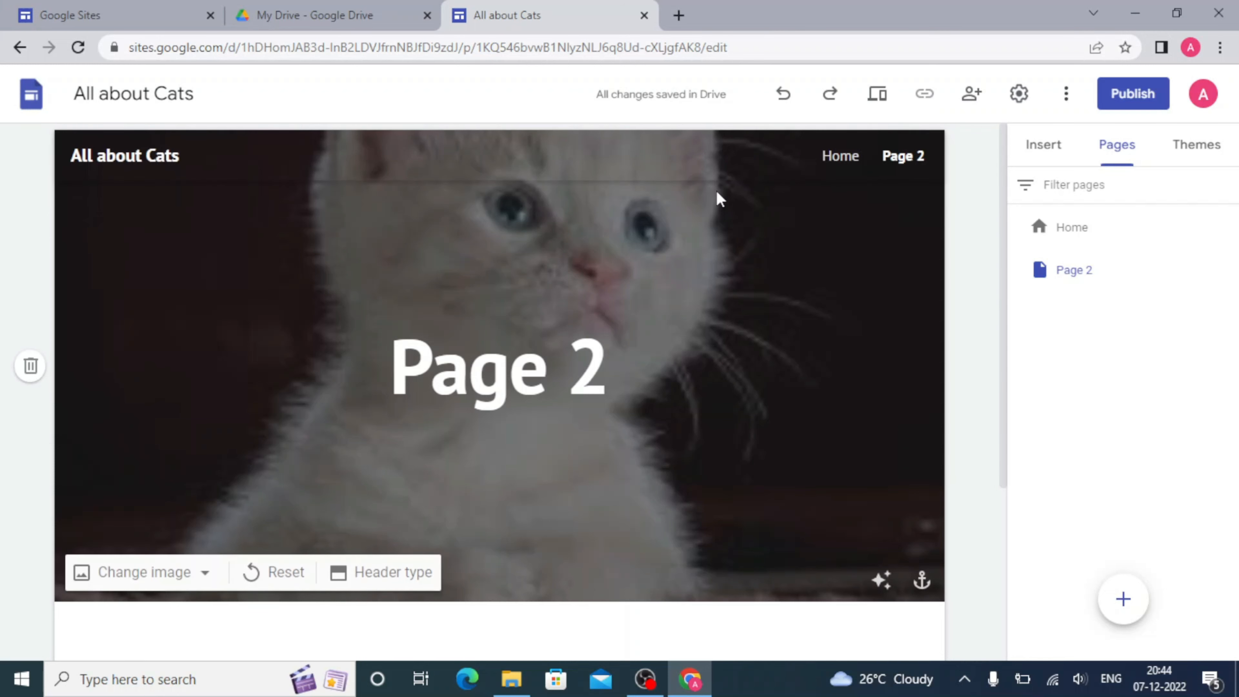
- Set the site's navigation mode to Side and close the settings
click(1019, 98)
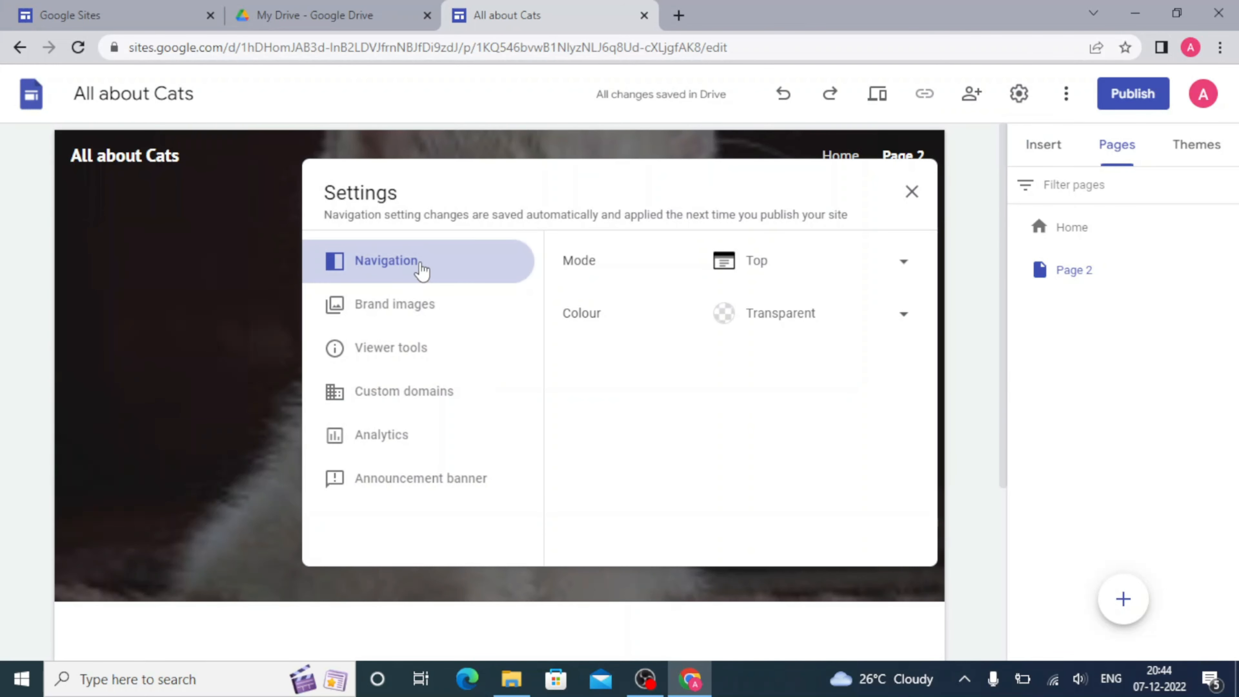
click(783, 268)
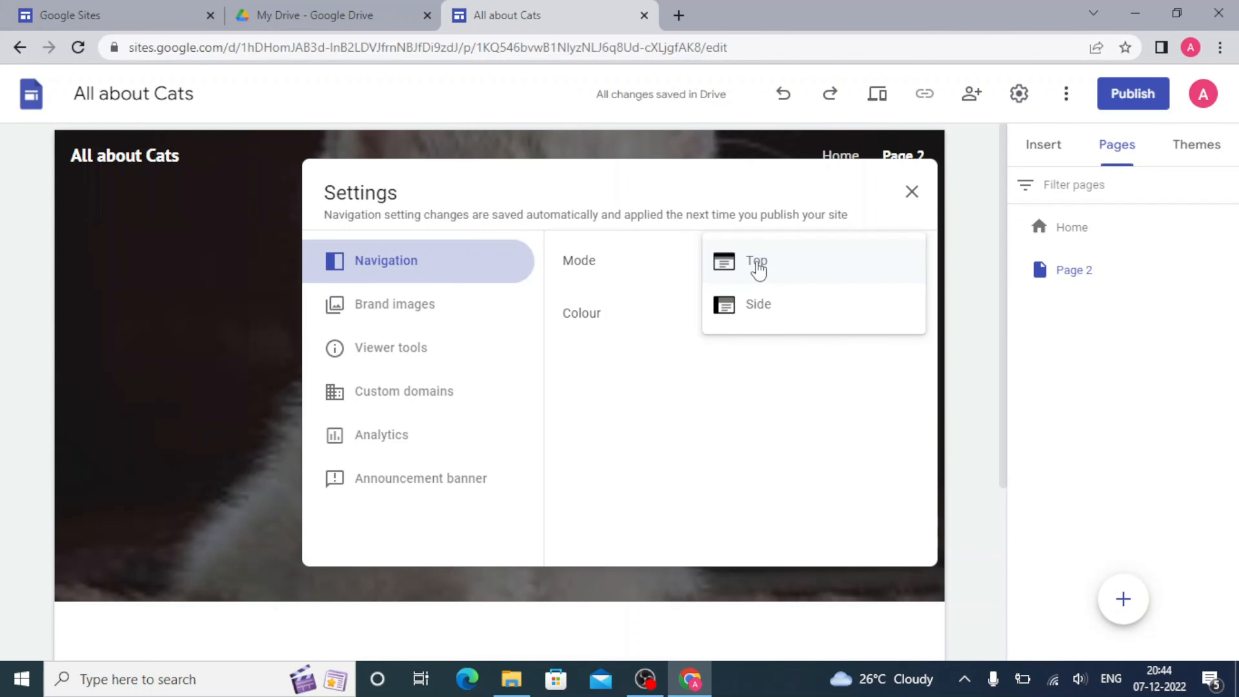
click(742, 312)
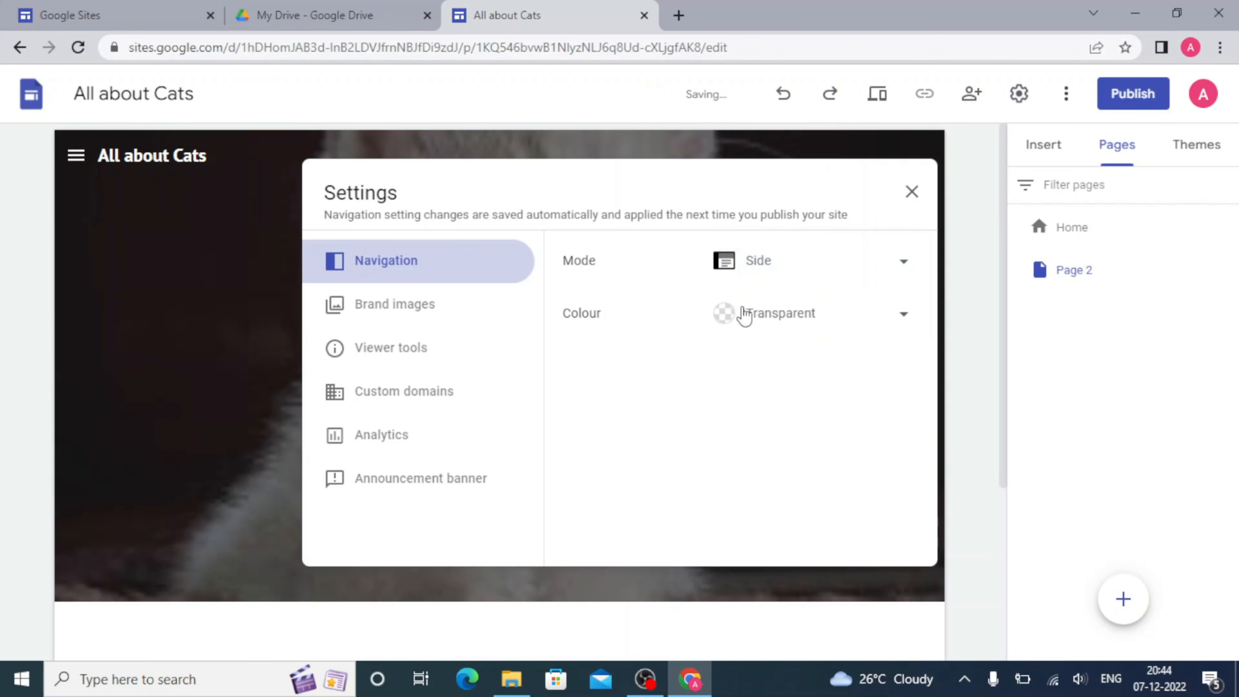
click(912, 191)
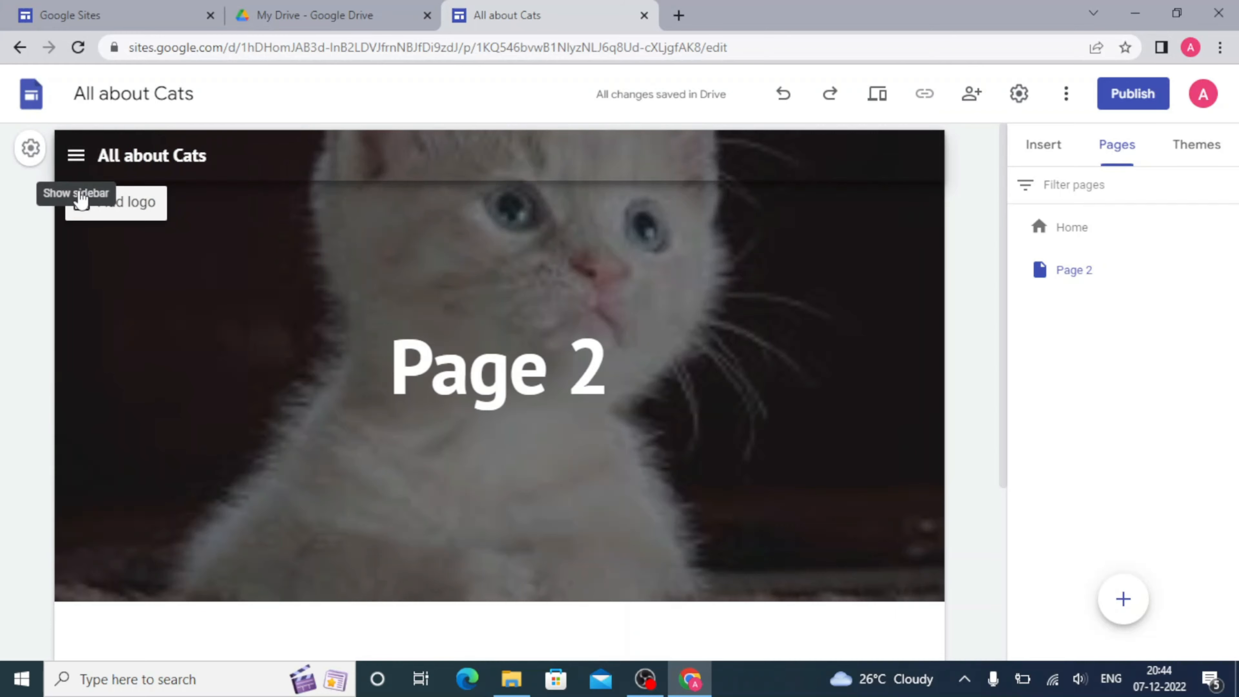
click(81, 200)
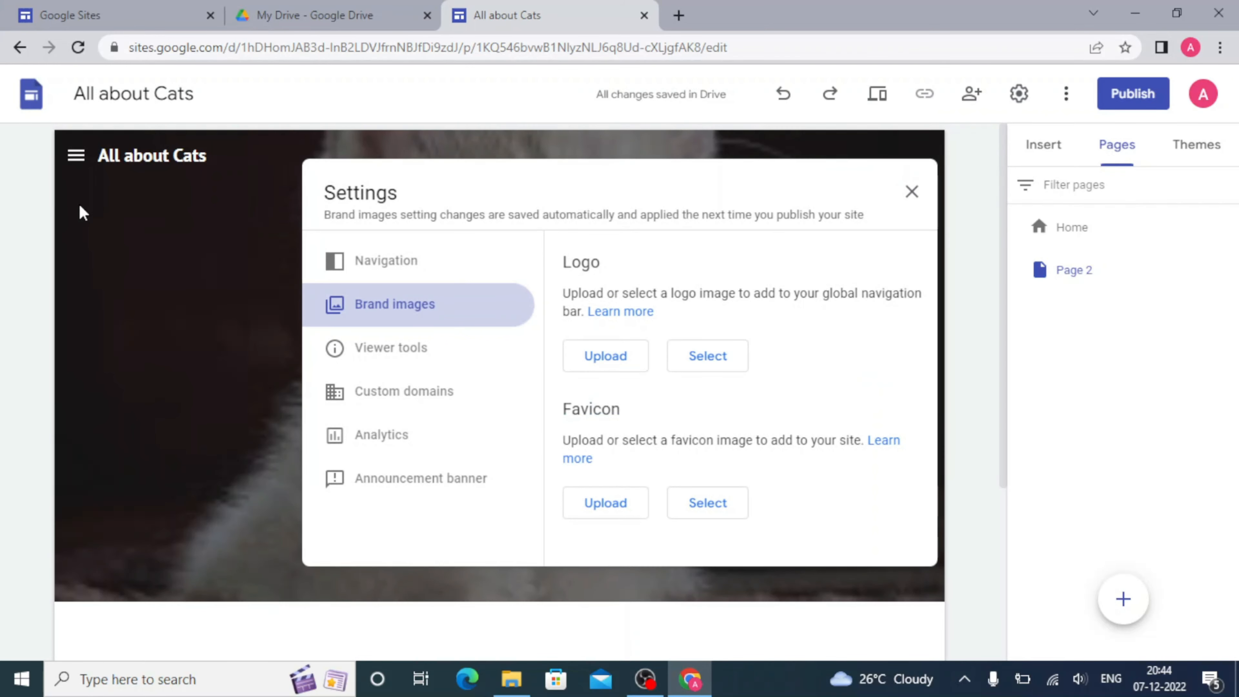
click(80, 200)
click(95, 215)
click(94, 214)
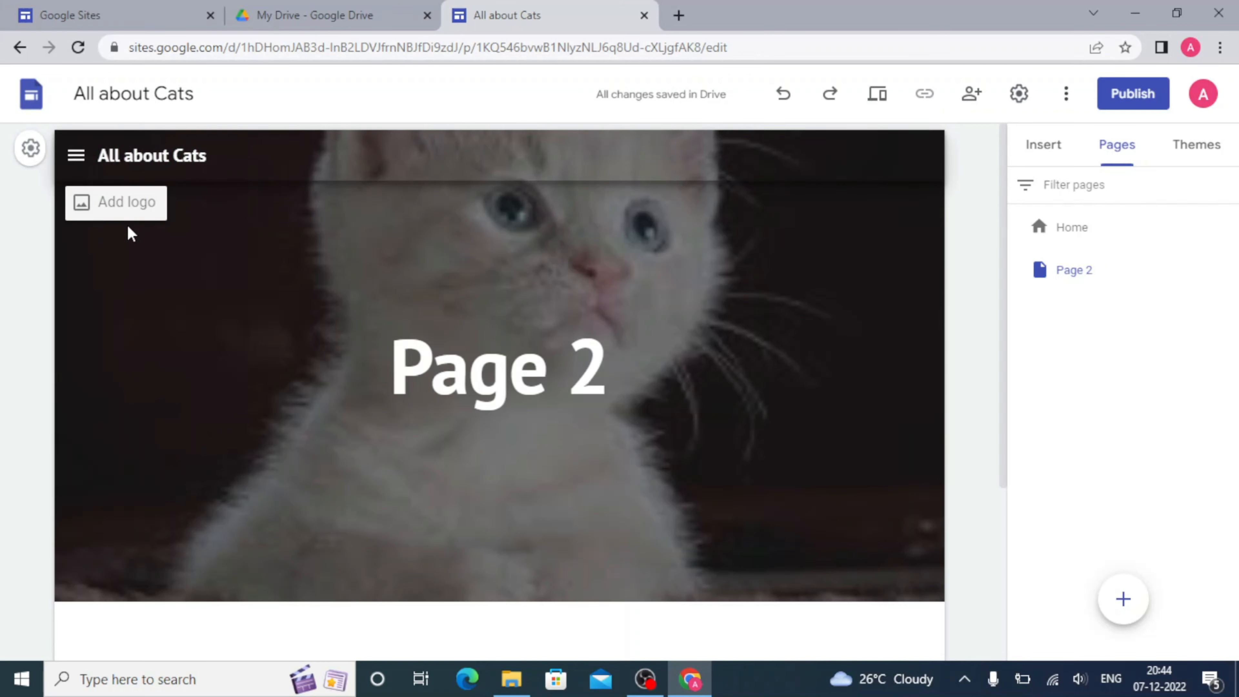
click(104, 208)
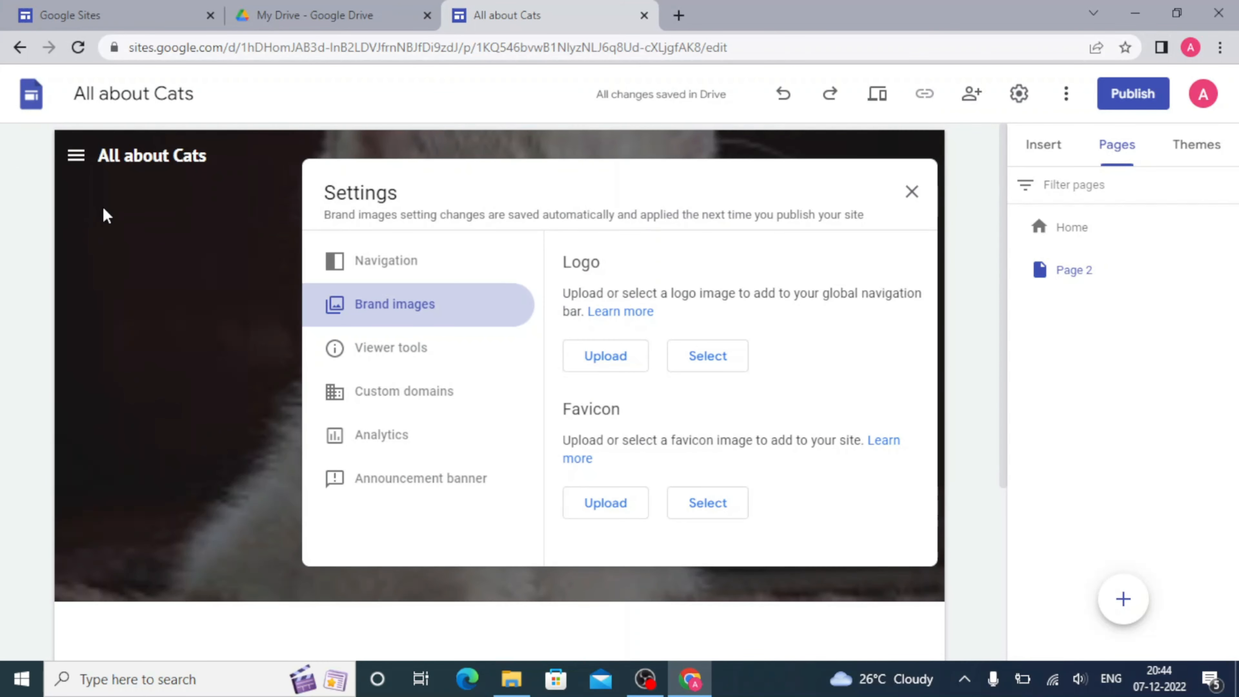
click(103, 209)
- Show the site's sidebar menu and go to Page 2 from it
click(75, 155)
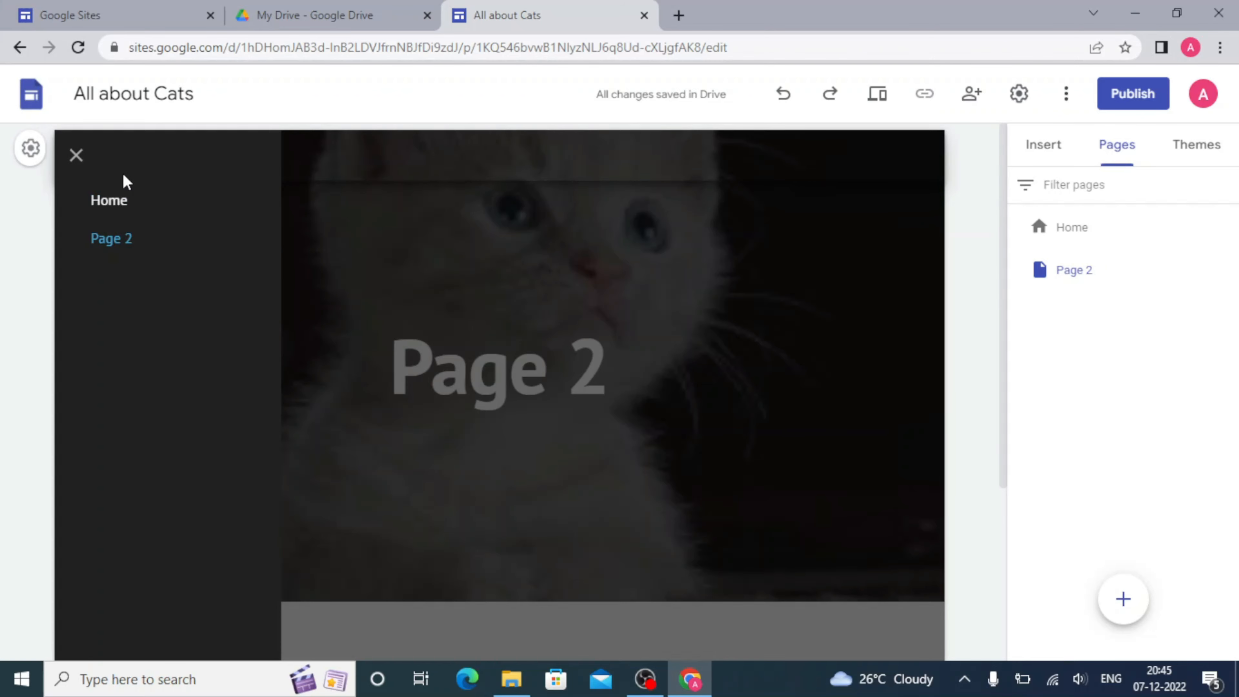
click(134, 240)
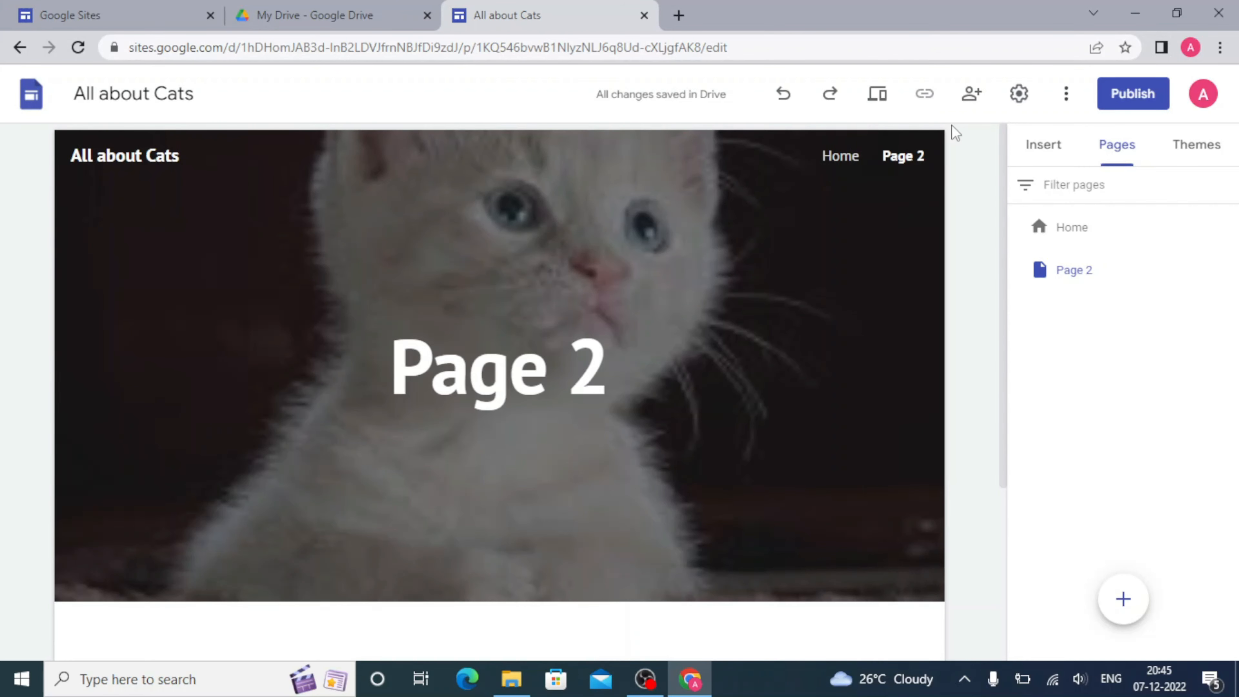
- Review the colour options in the site's navigation settings, keep Transparent and close the settings
click(1019, 93)
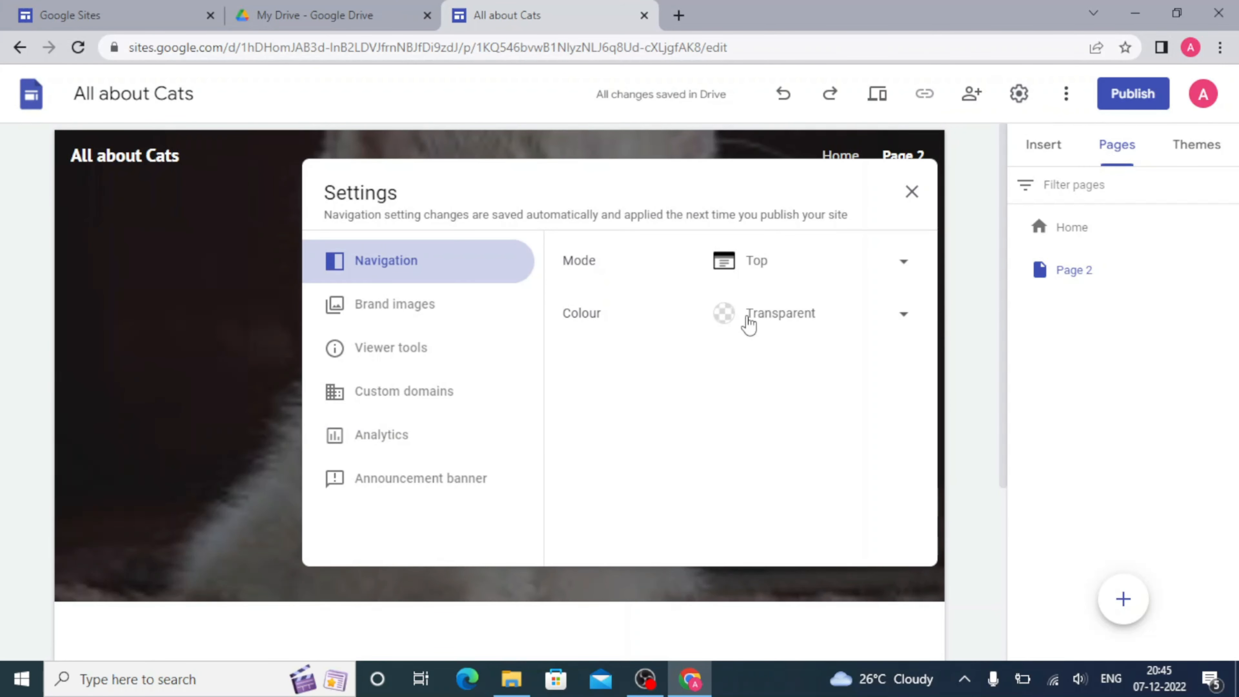
click(748, 322)
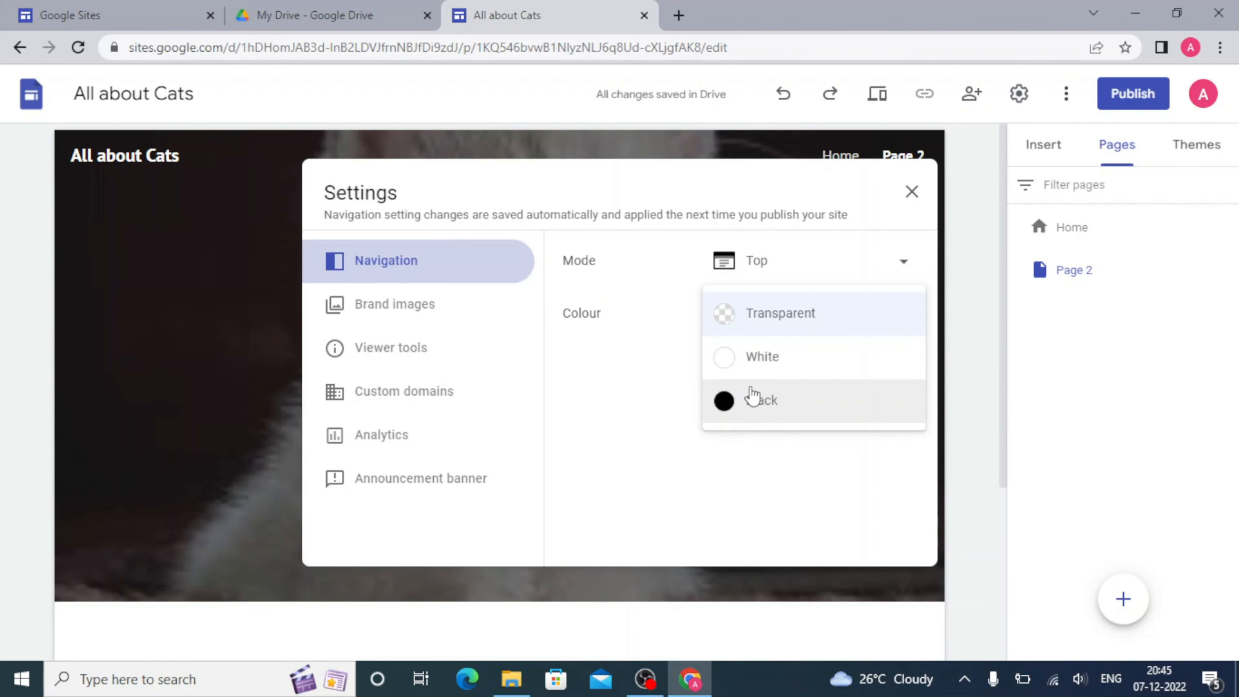
click(756, 322)
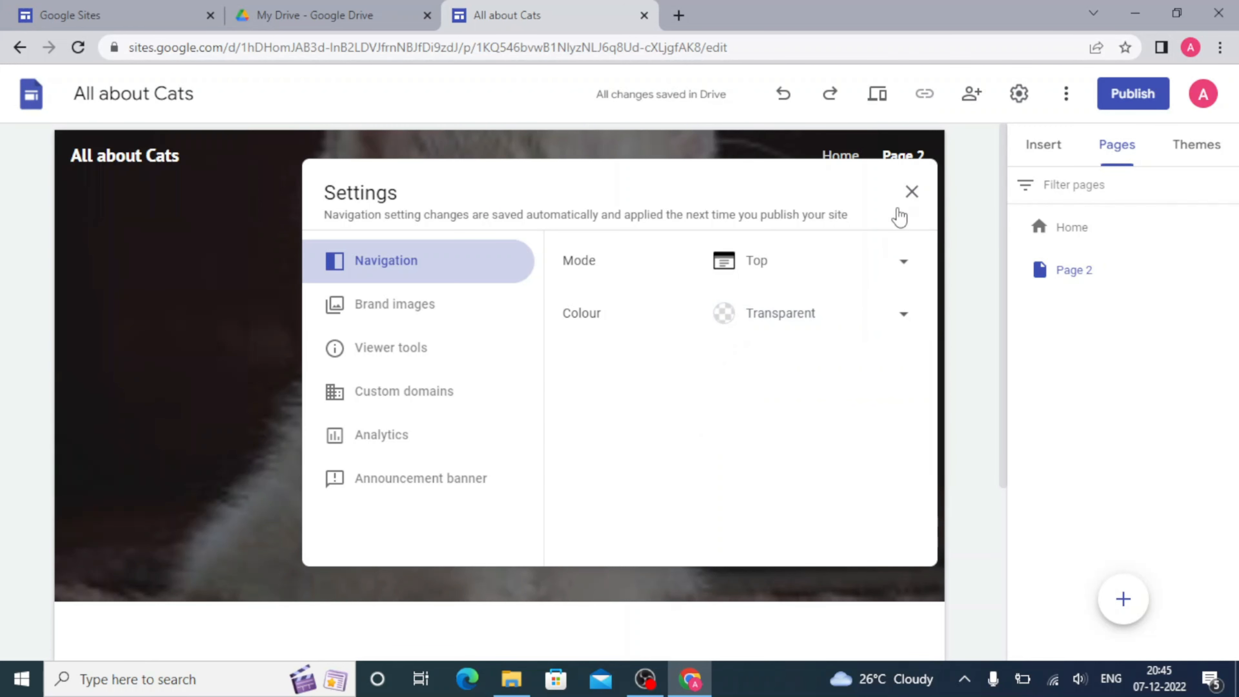
click(914, 193)
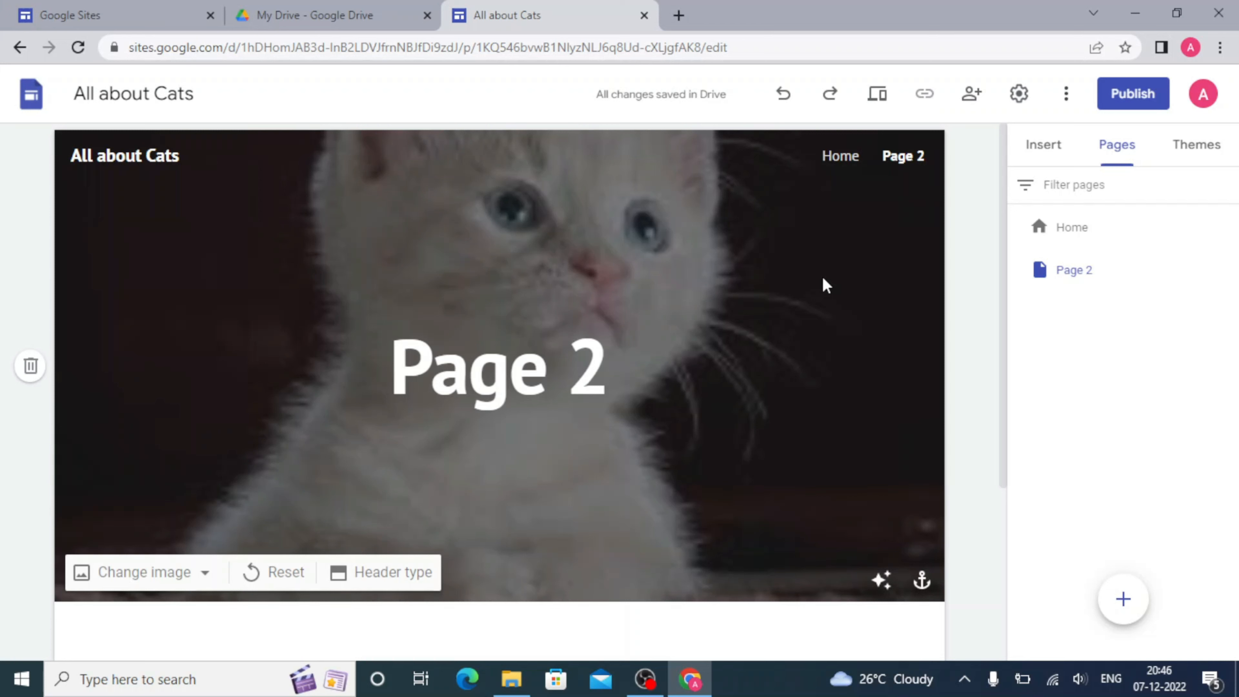
- View the logo and favicon options in the site's Brand images settings, and close the settings
click(1020, 96)
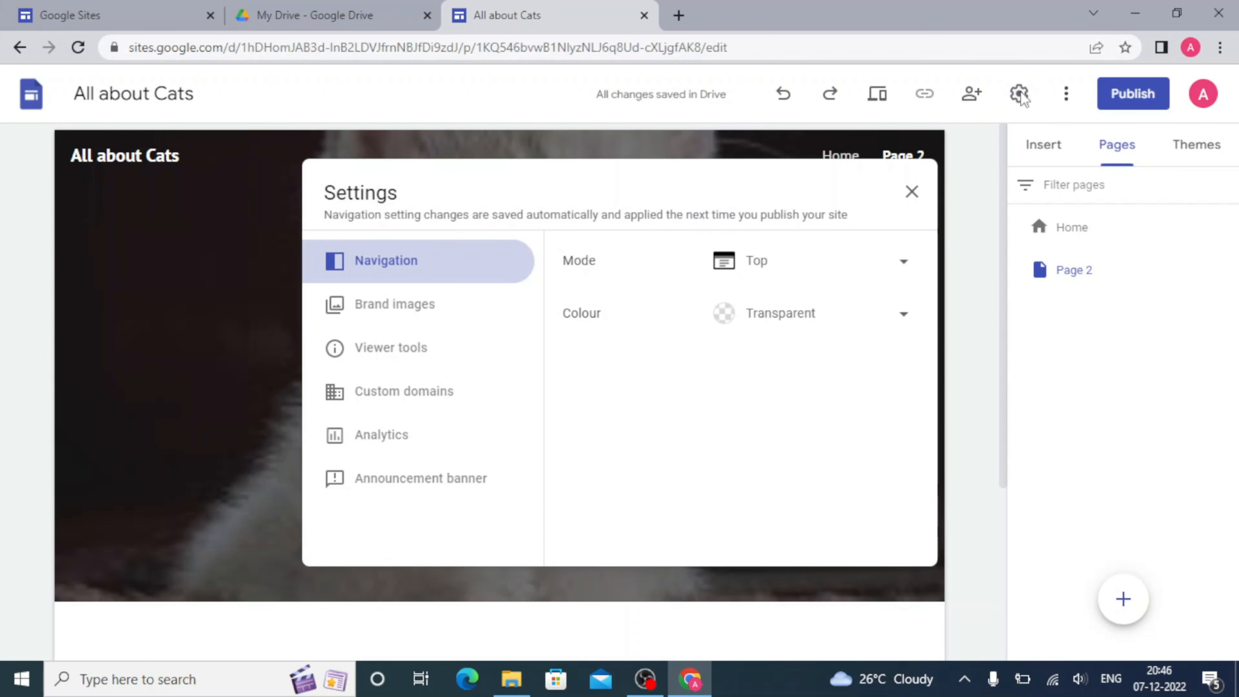
click(436, 320)
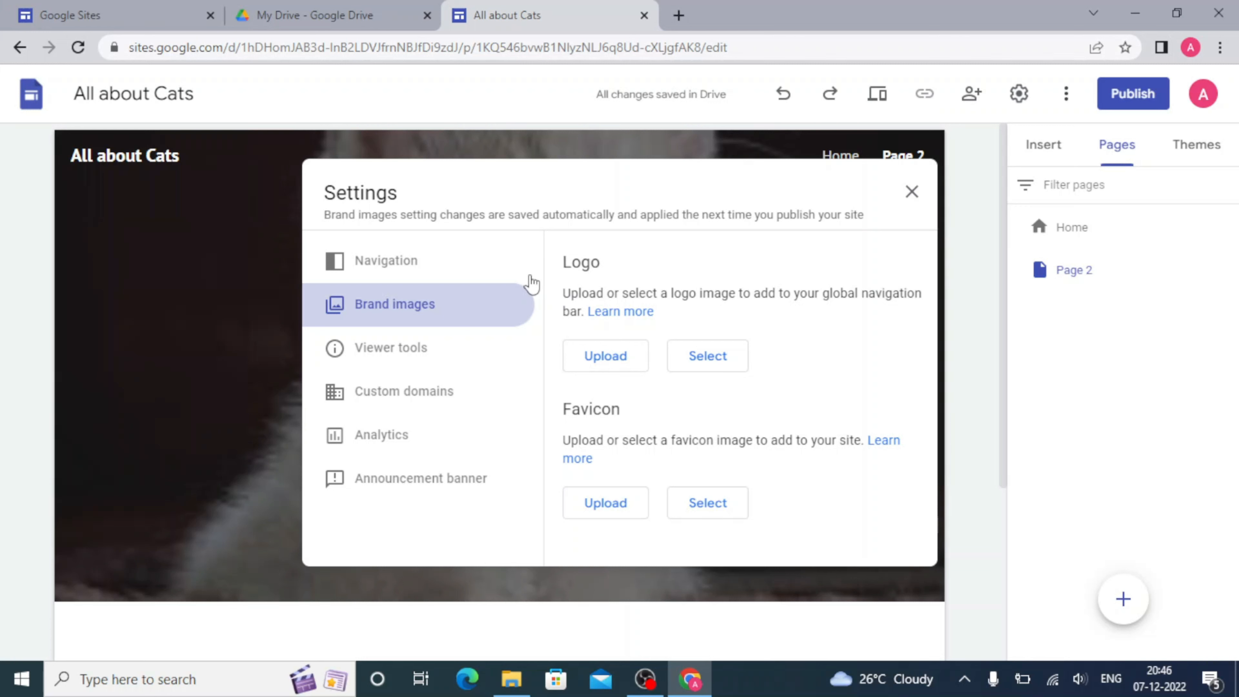
click(912, 192)
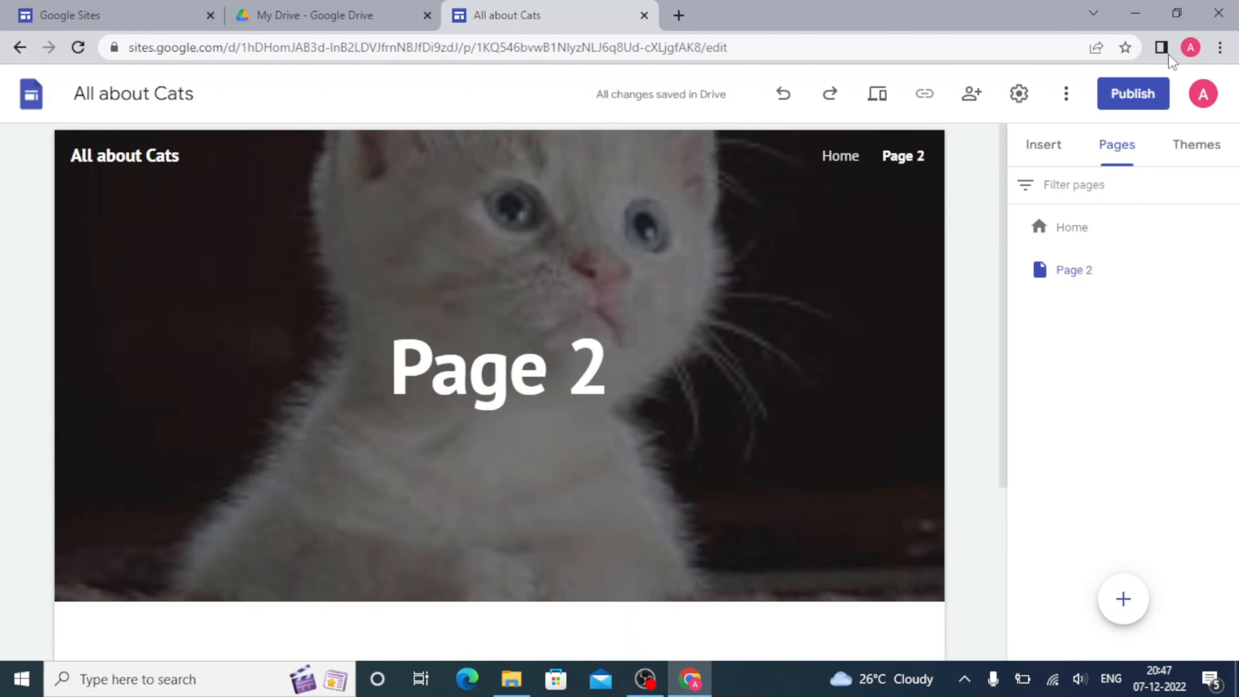
- Publish the site with the web address "allaboucats" and dismiss the publishing notice
click(1120, 101)
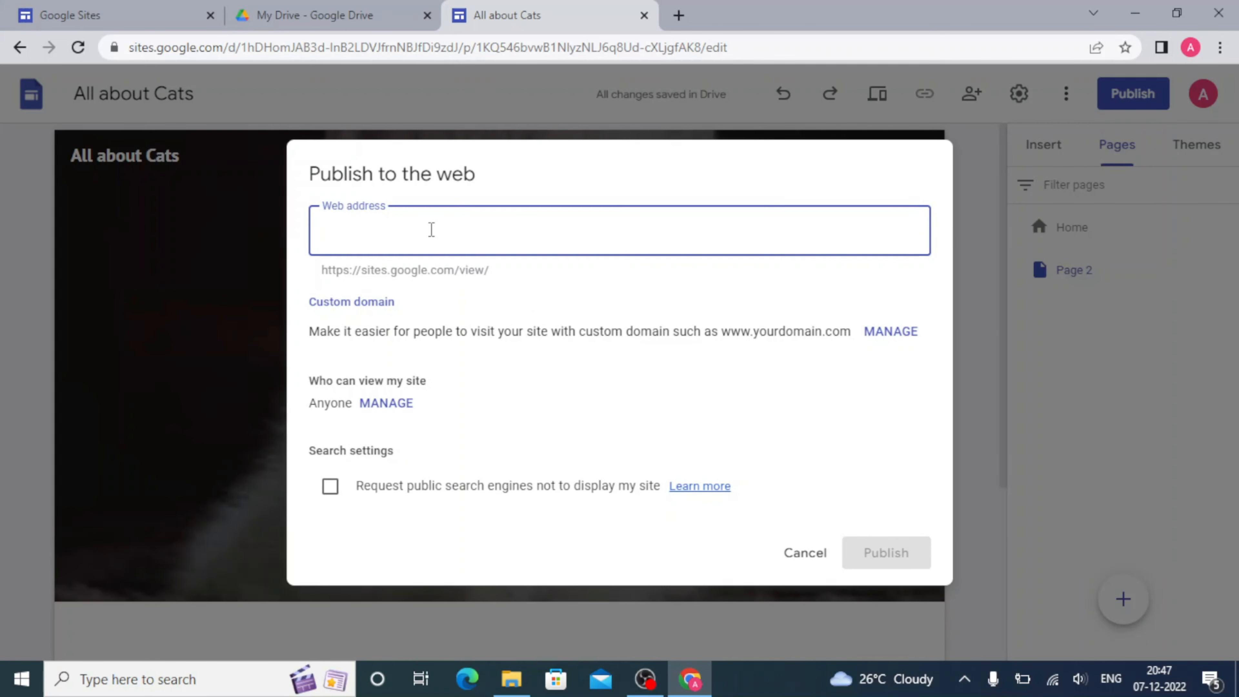
text(allaboucats)
key(Left)
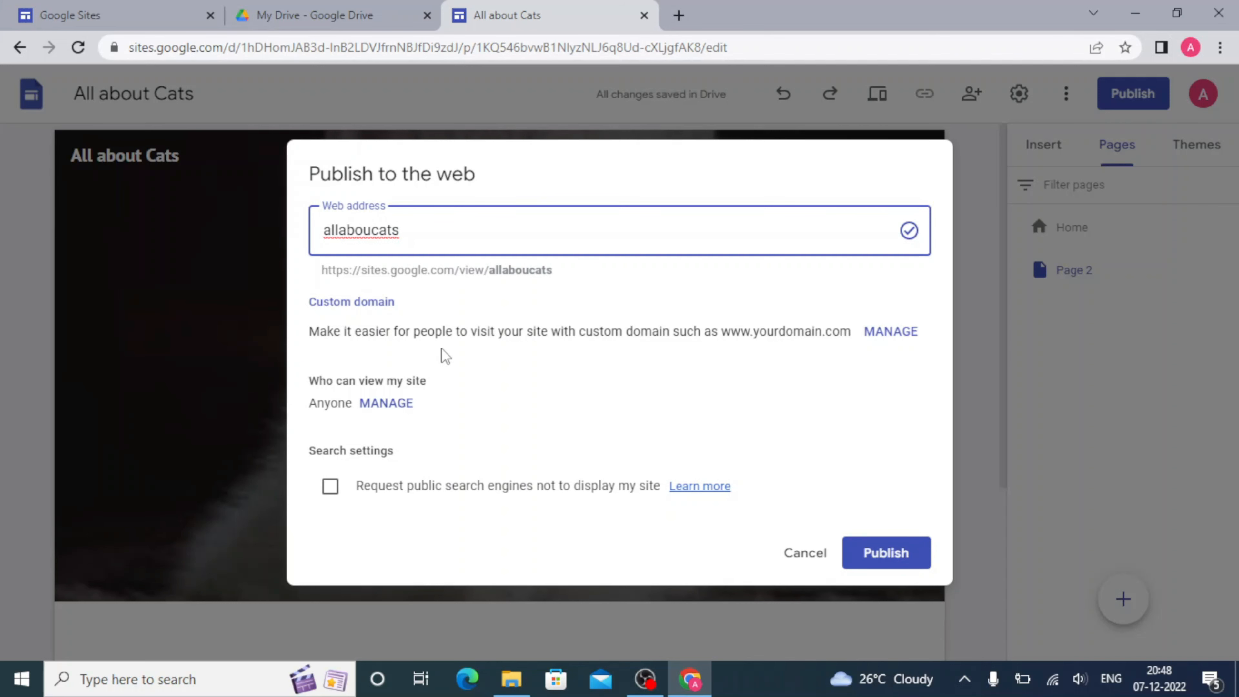
click(409, 220)
key(Return)
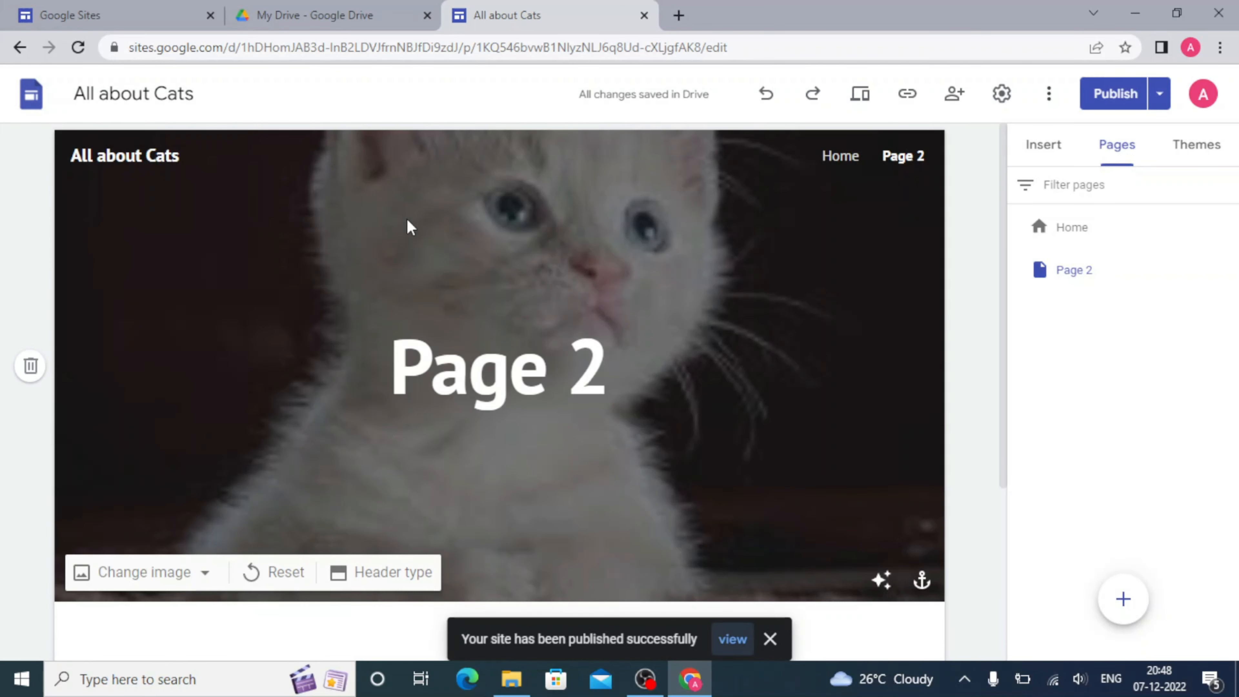
click(769, 639)
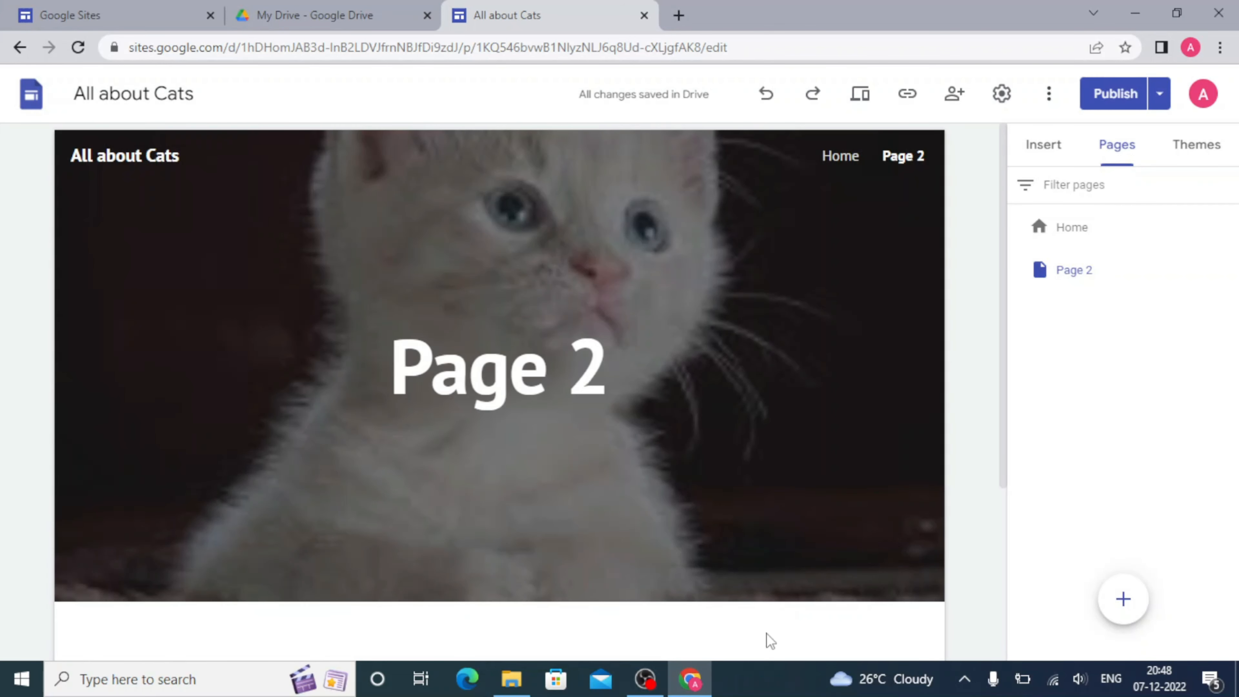